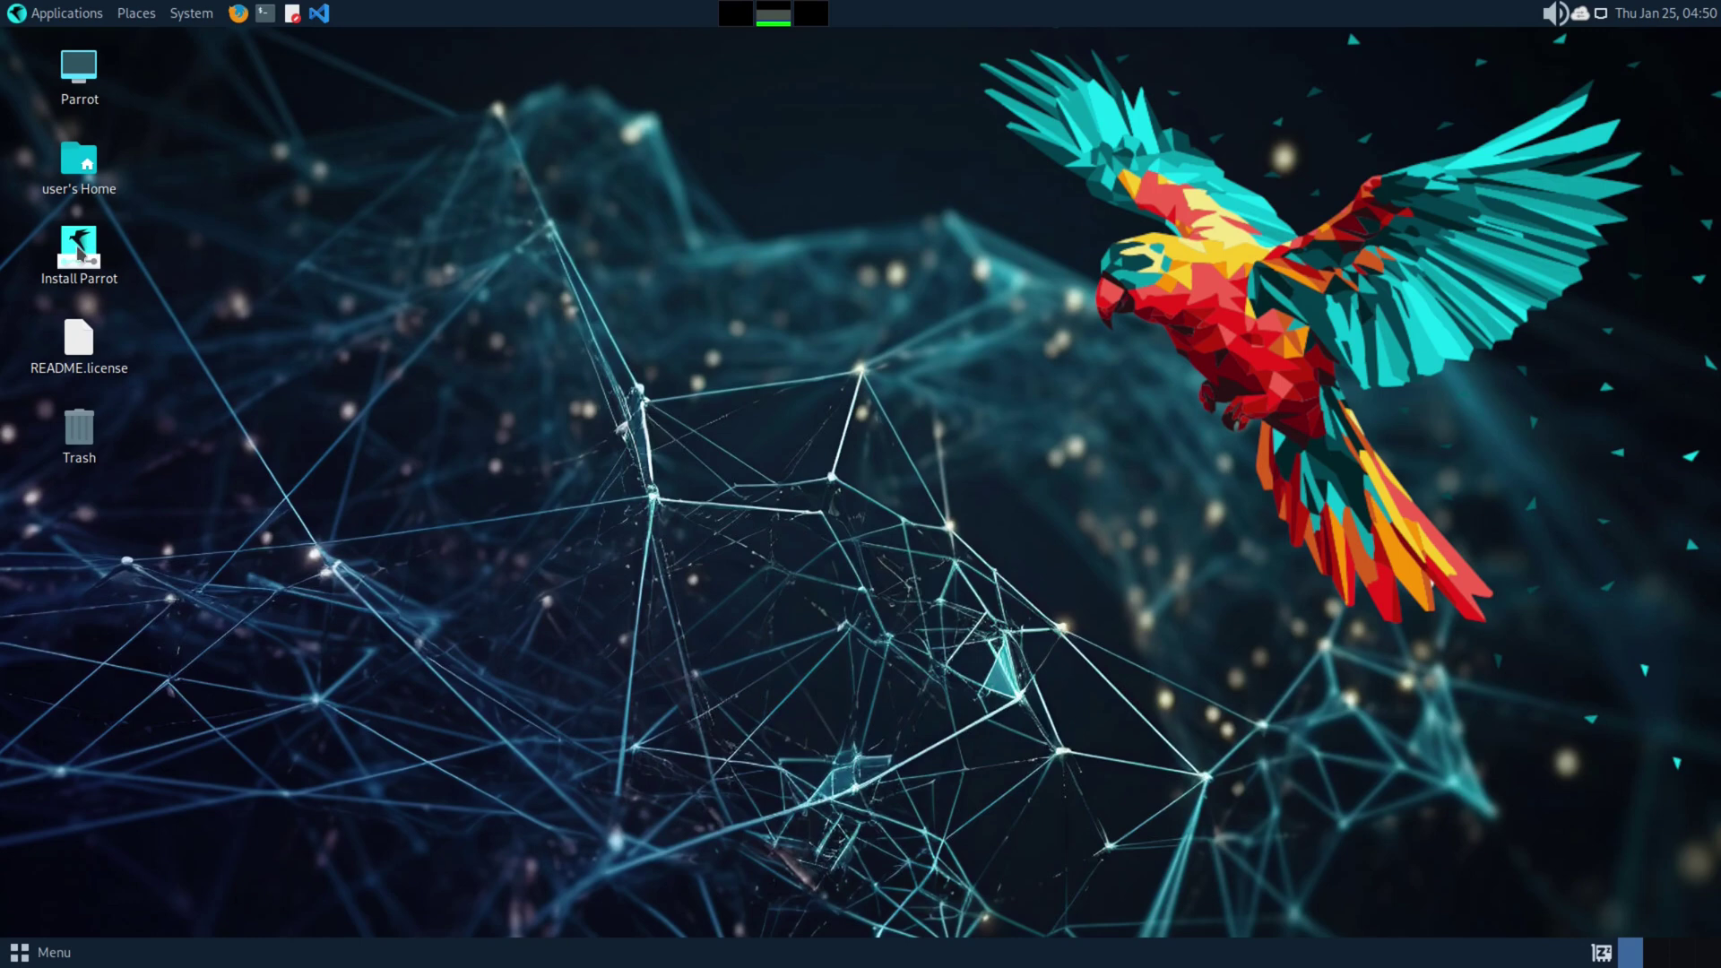
Step: Launch the Parrot installer, pass Welcome, and set the time zone to America/Los Angeles
left_click(79, 252)
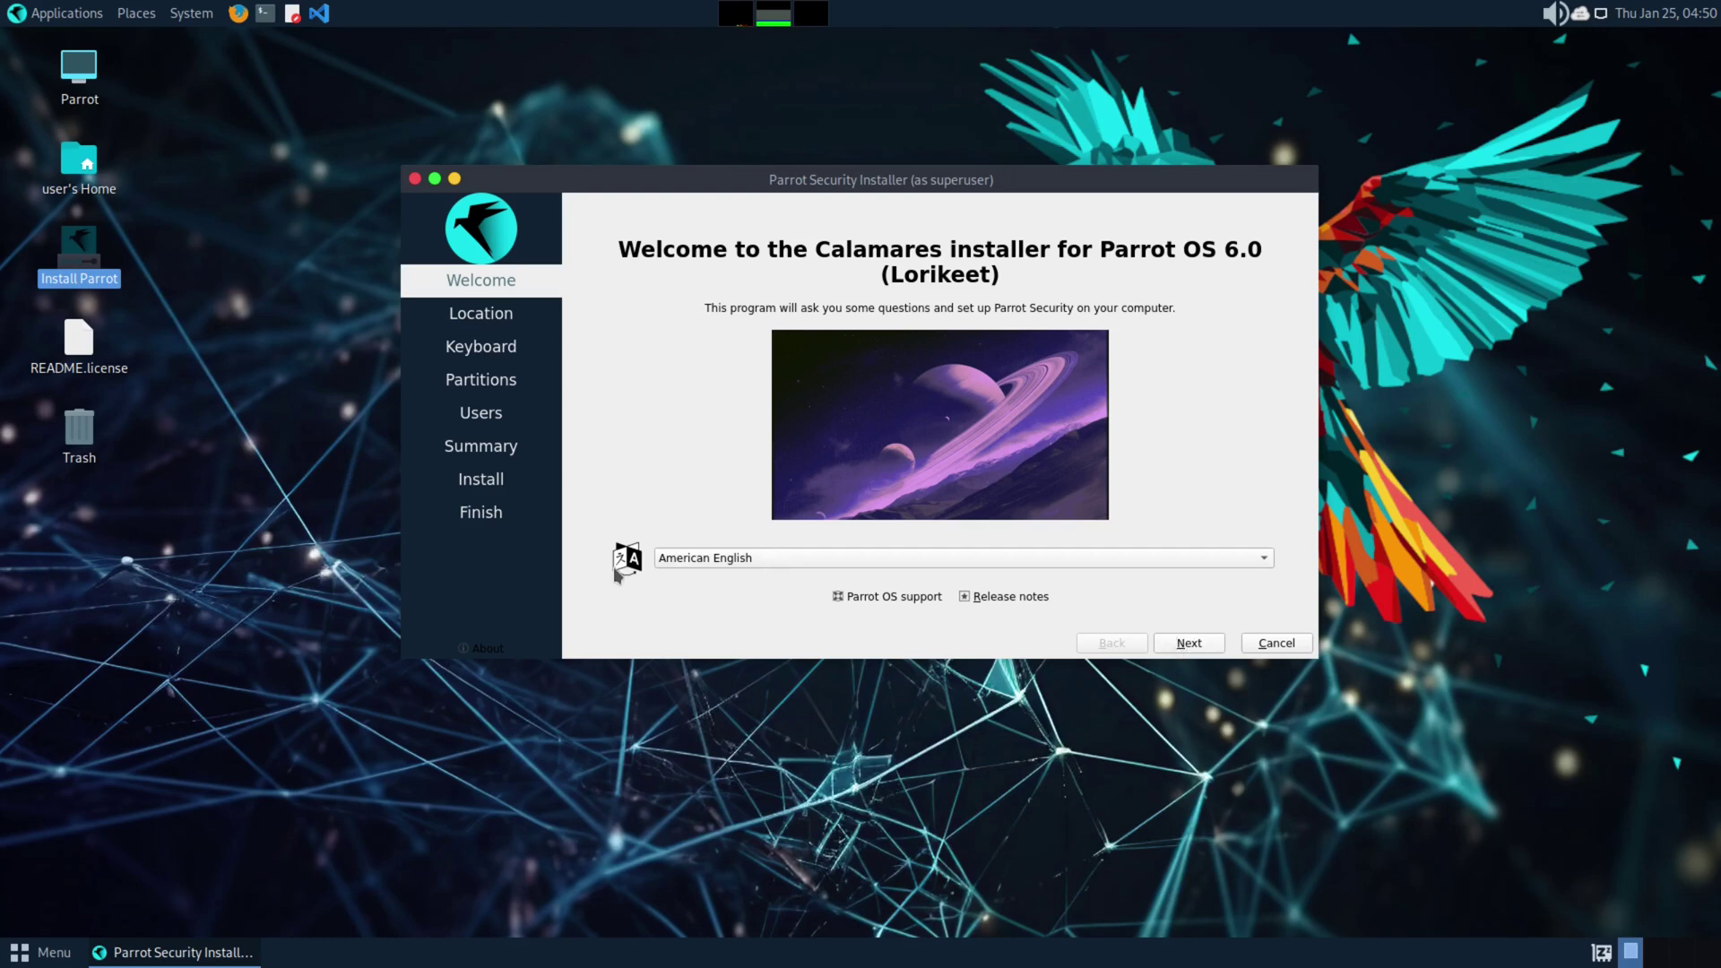
left_click(1187, 644)
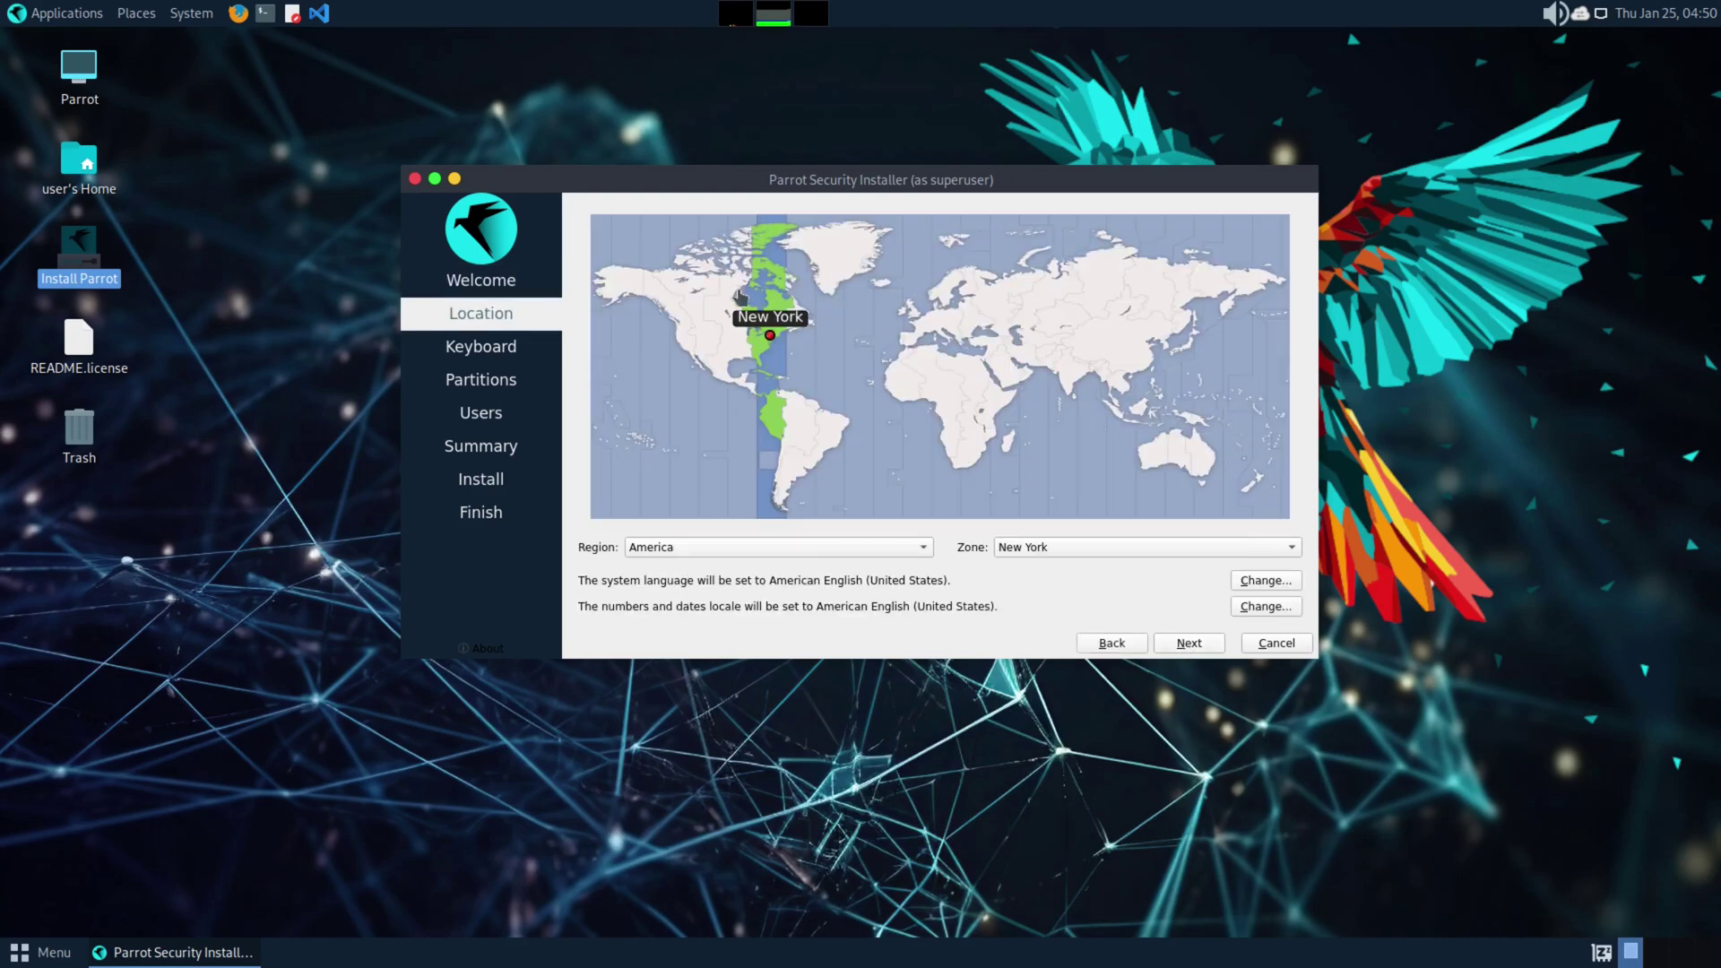
left_click(680, 345)
left_click(679, 350)
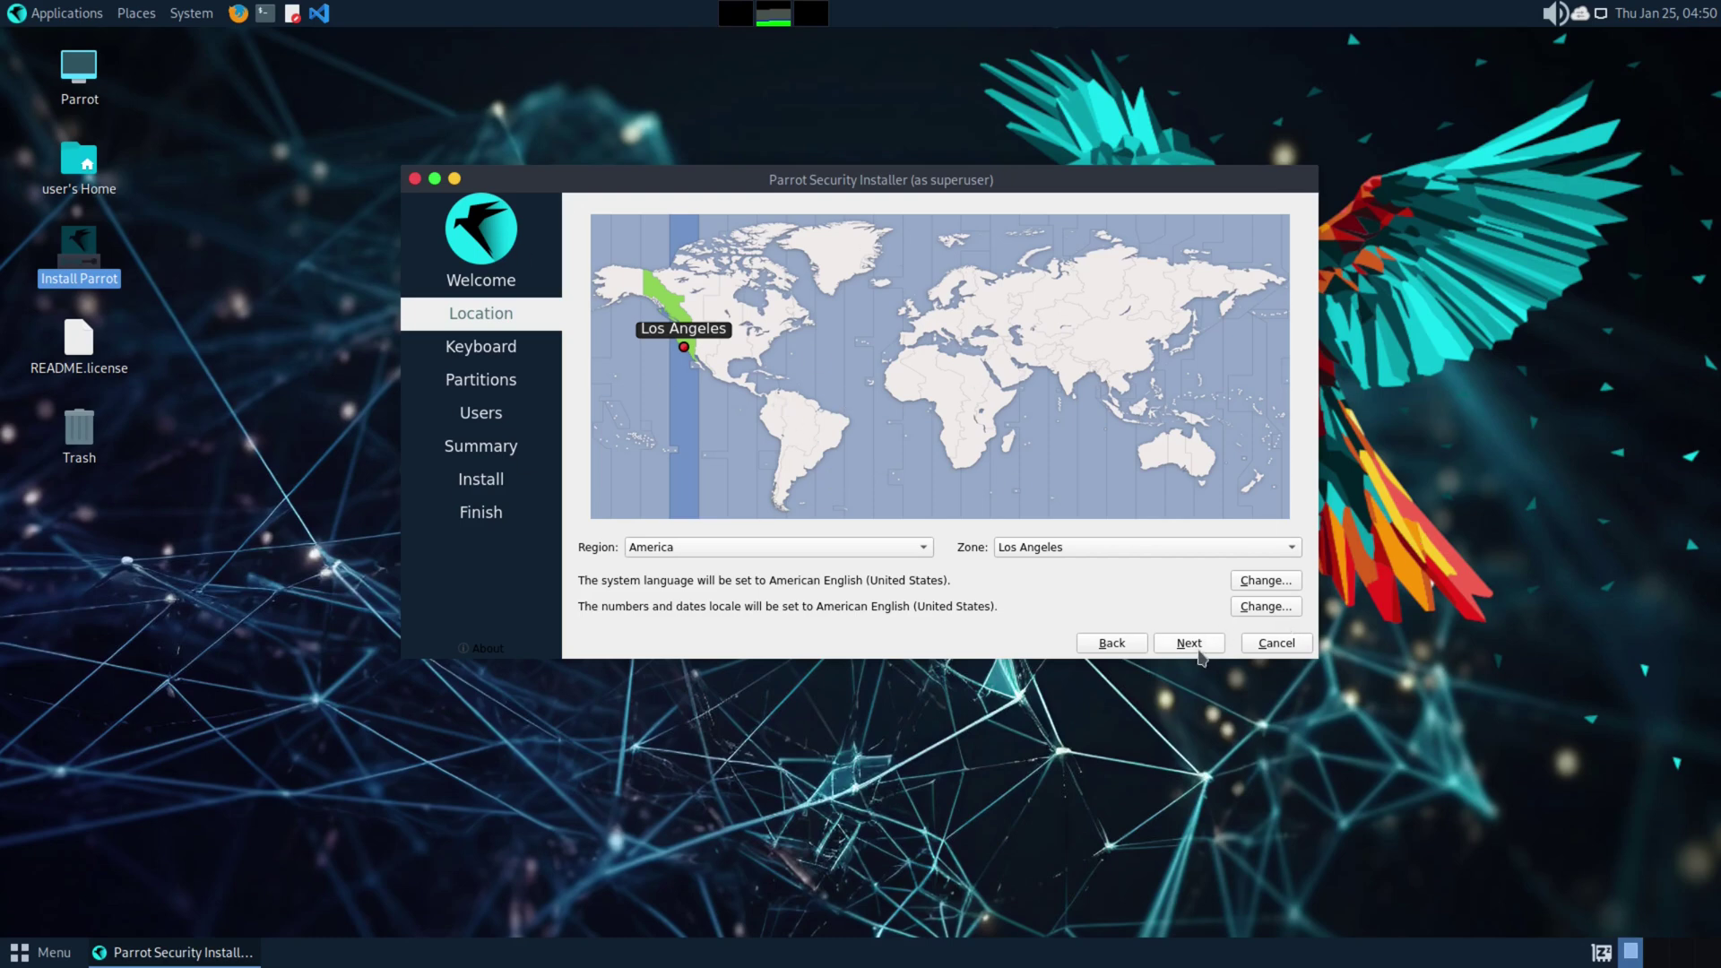
left_click(1191, 644)
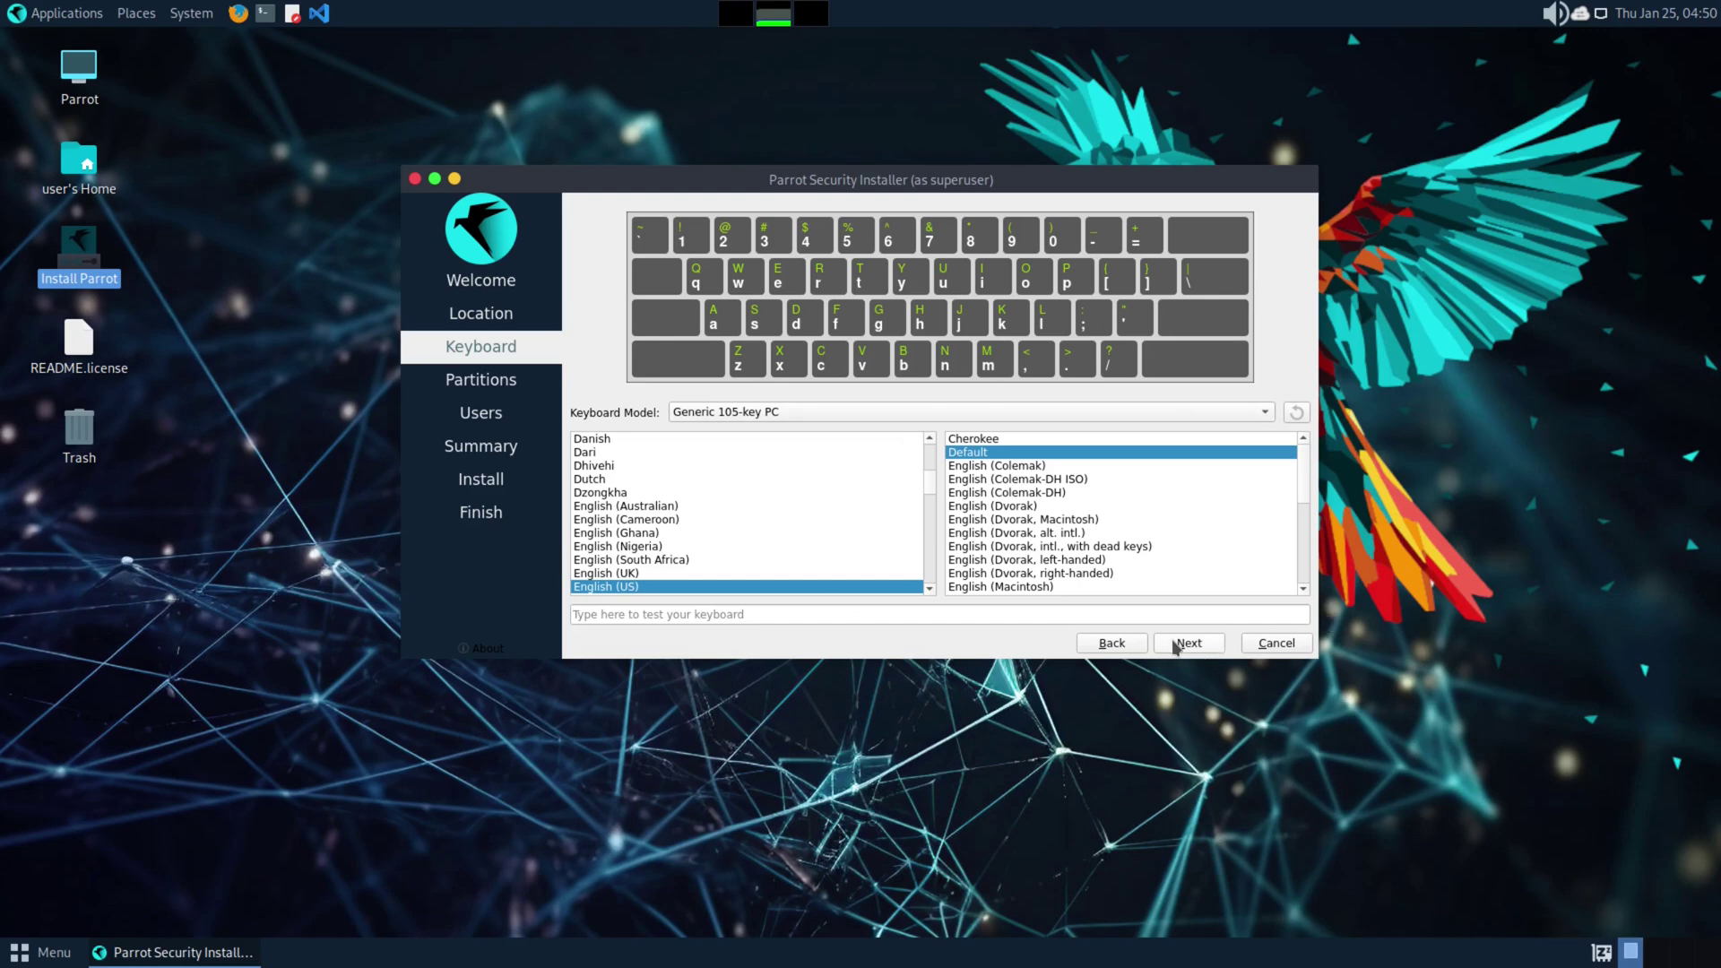
left_click(1176, 645)
Step: Choose Erase disk on the 39.99 GiB QEMU disk with Swap to file
left_click(577, 252)
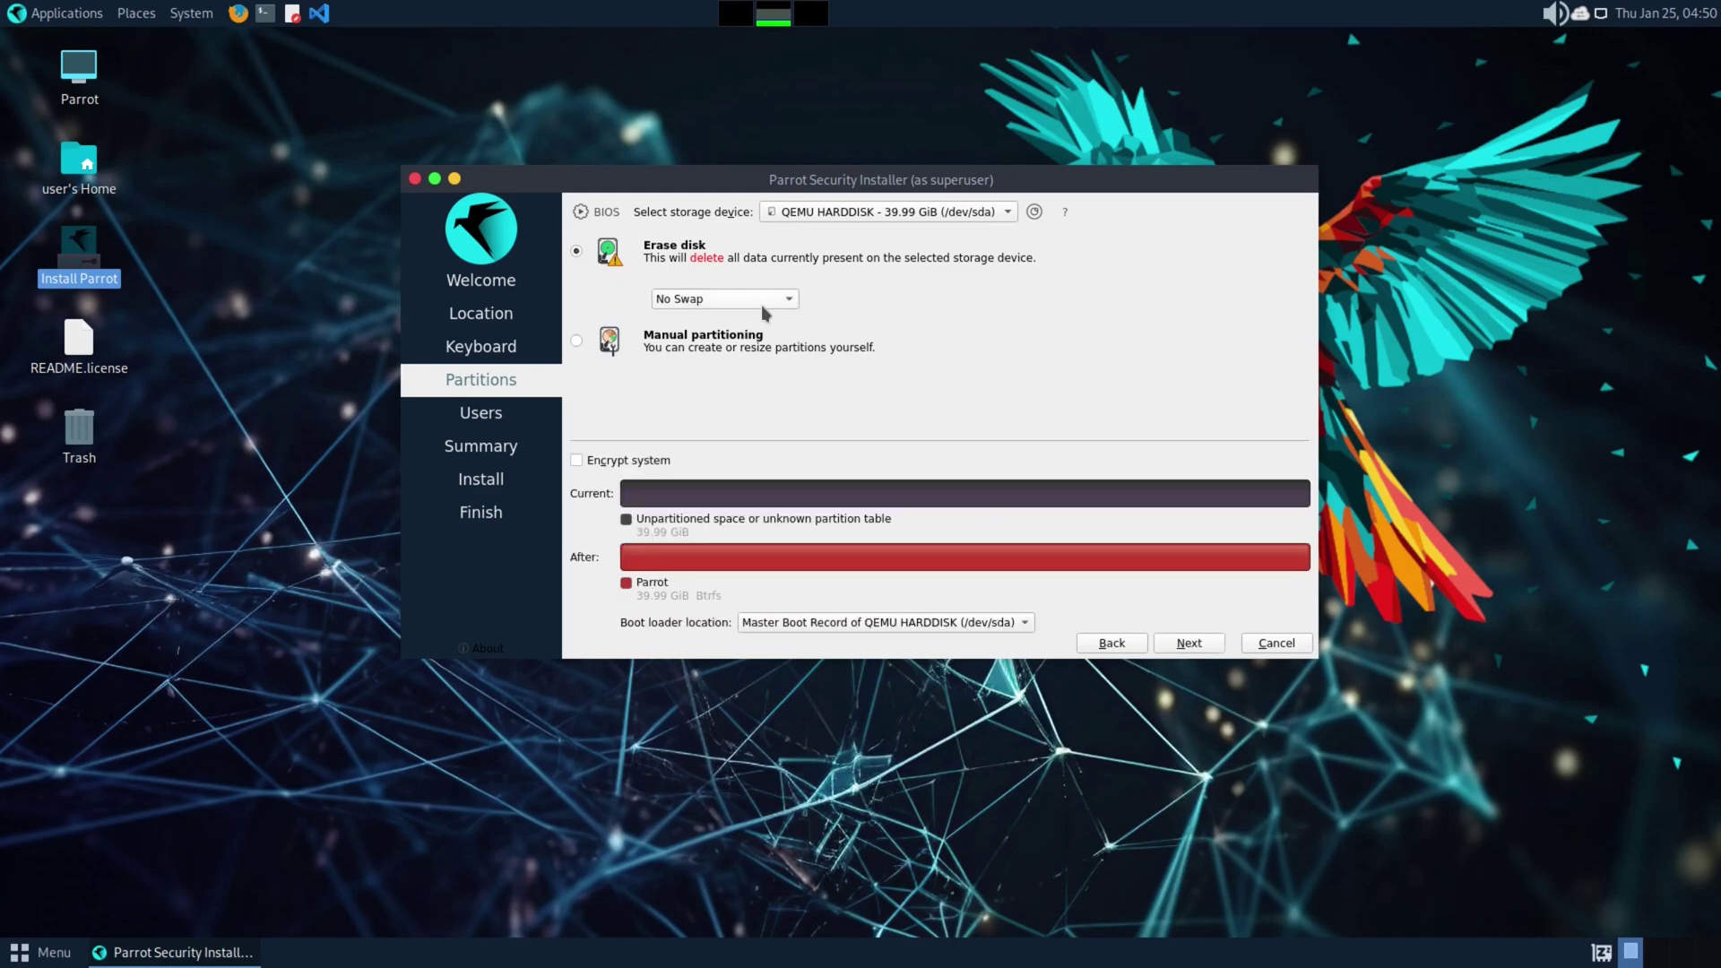
left_click(762, 306)
left_click(702, 366)
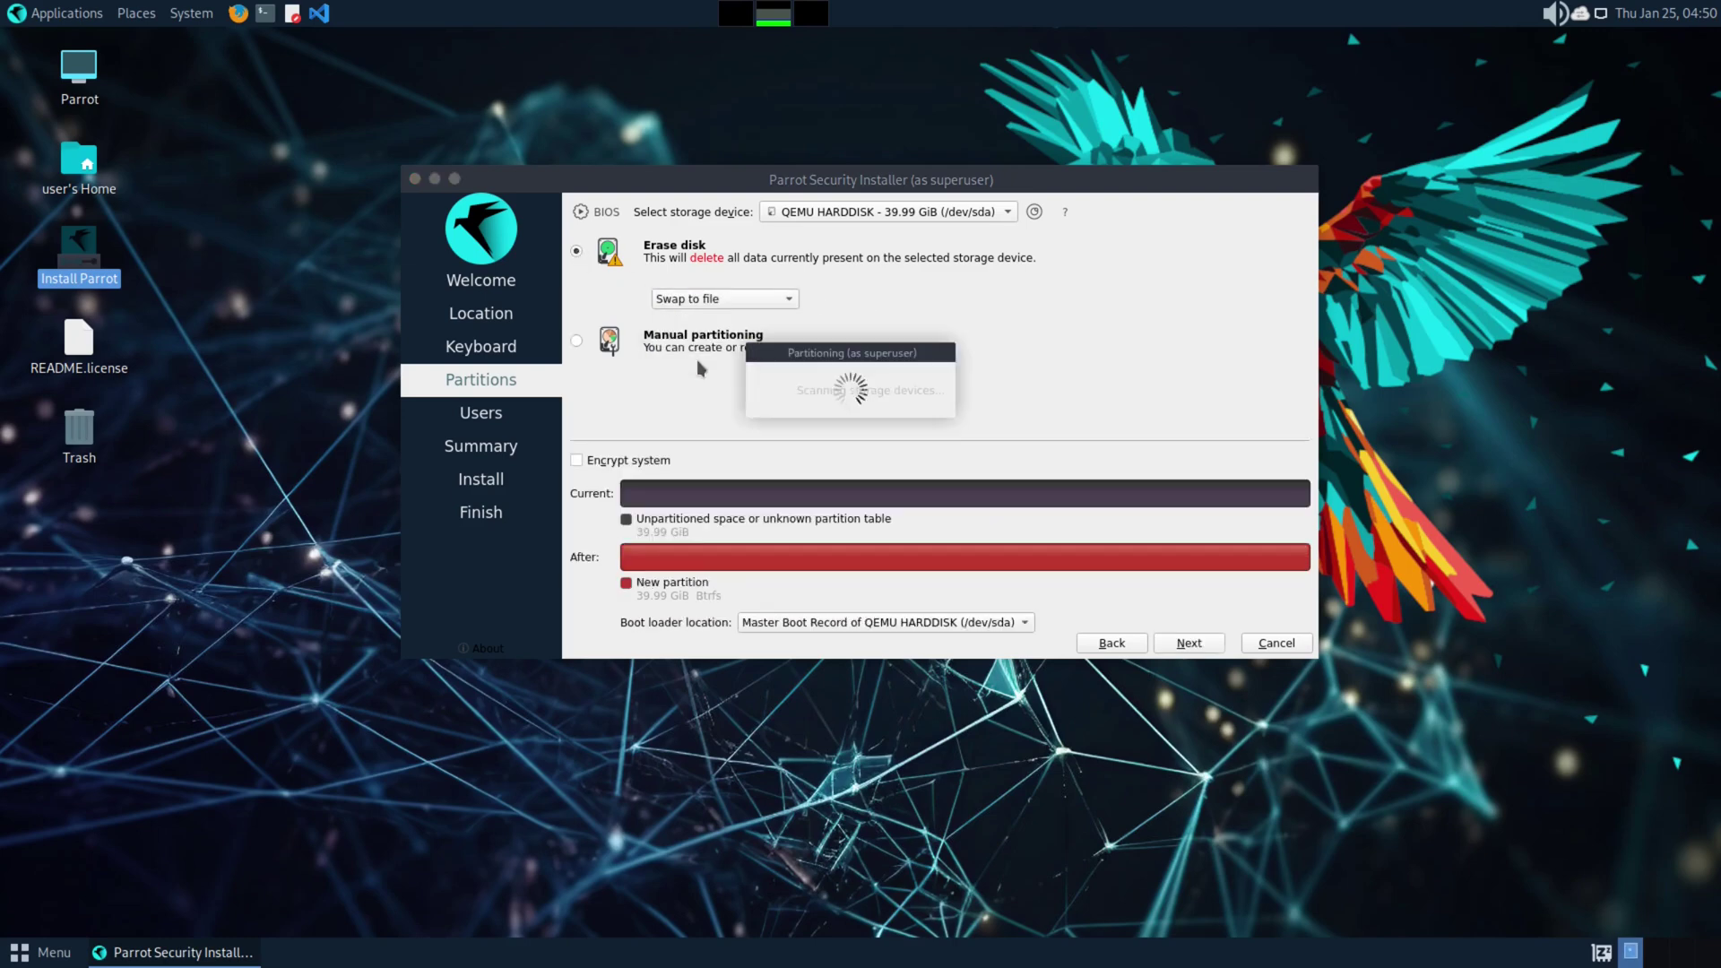
left_click(1188, 645)
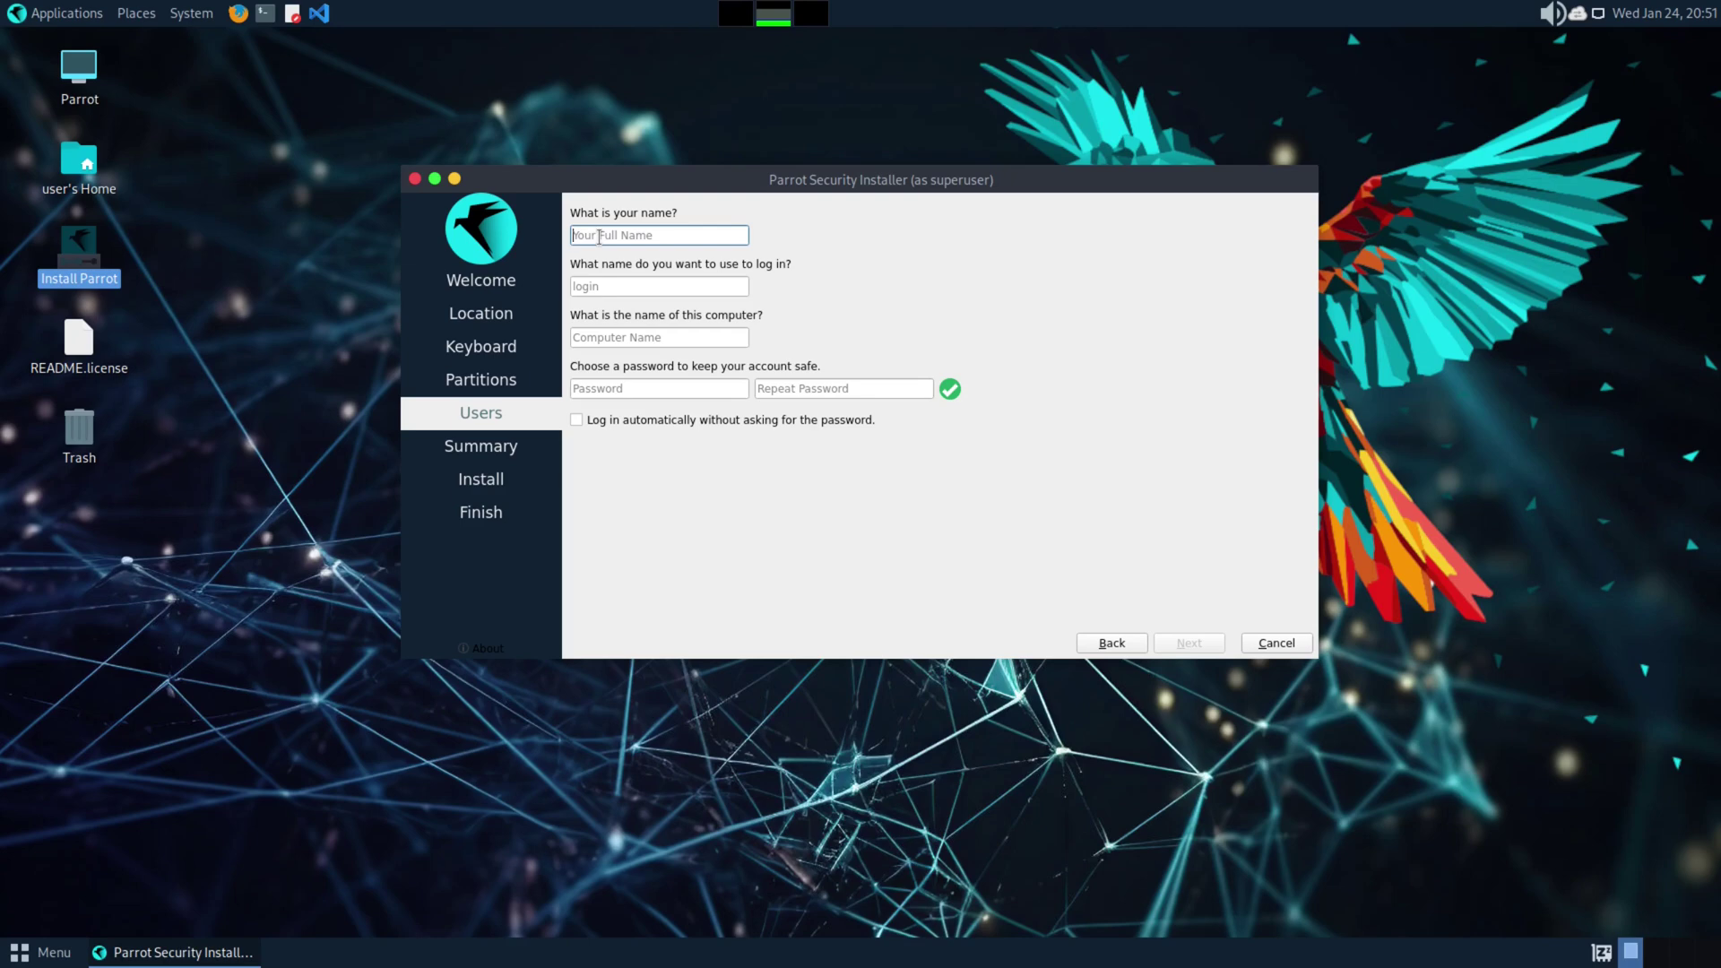
Step: Enter the account's full name and a matching password twice, with automatic login enabled
type("Linux Hub")
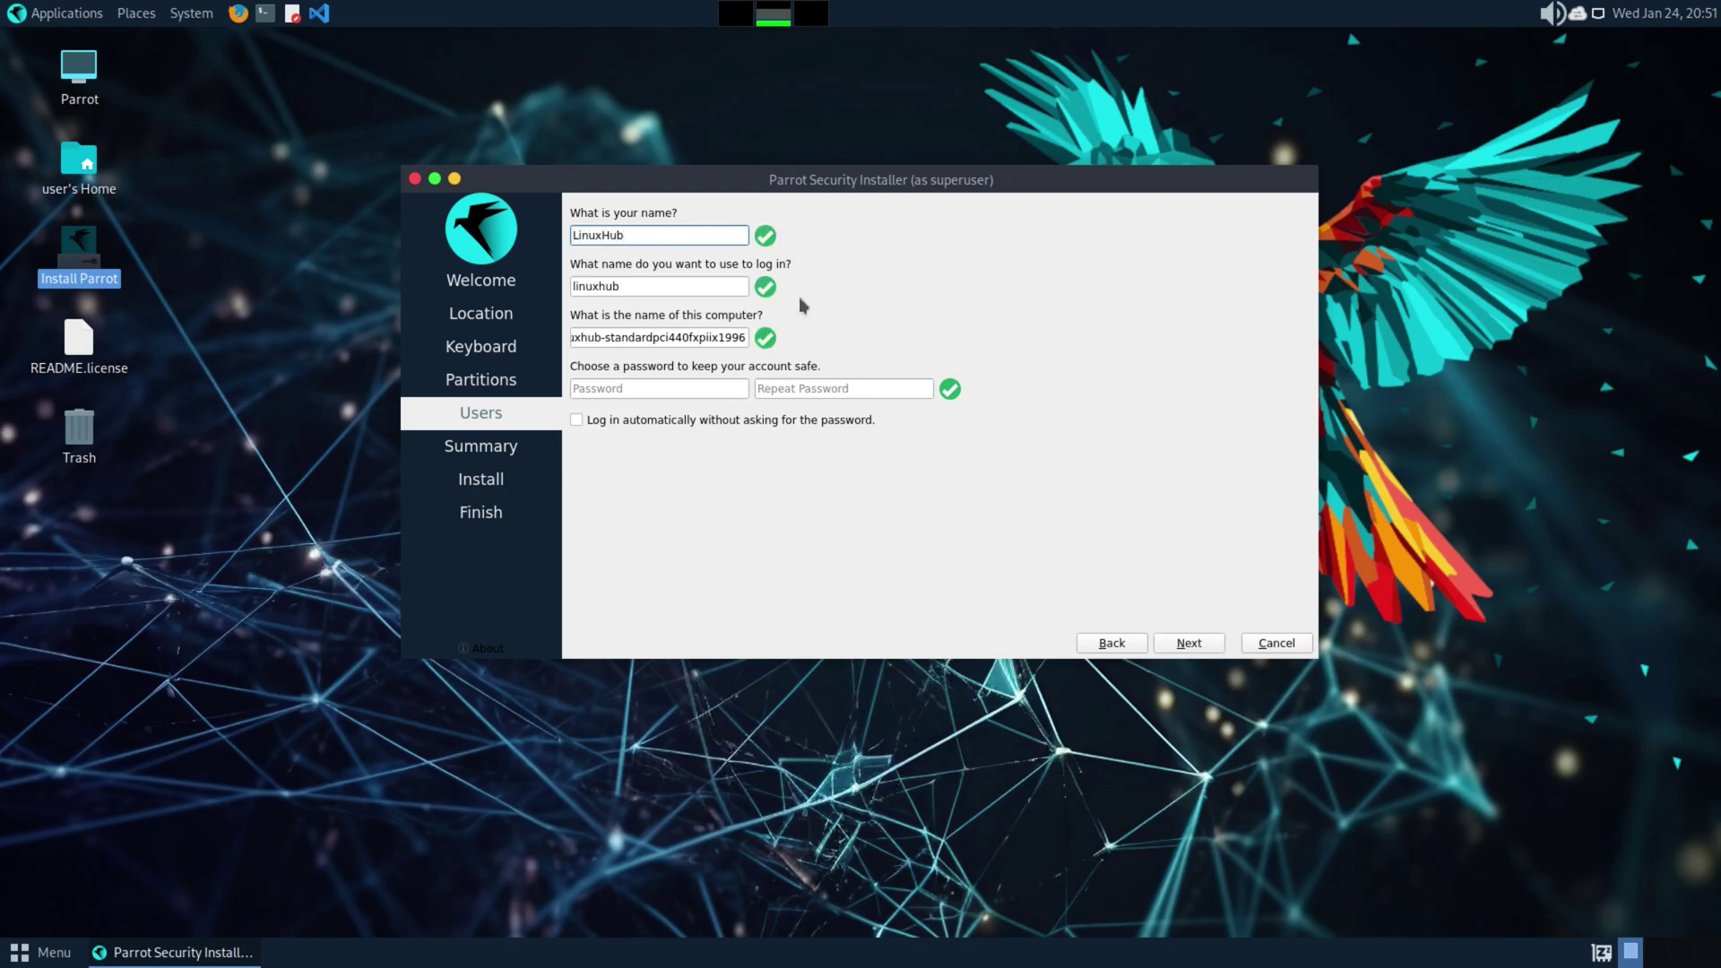
left_click(597, 384)
type("•")
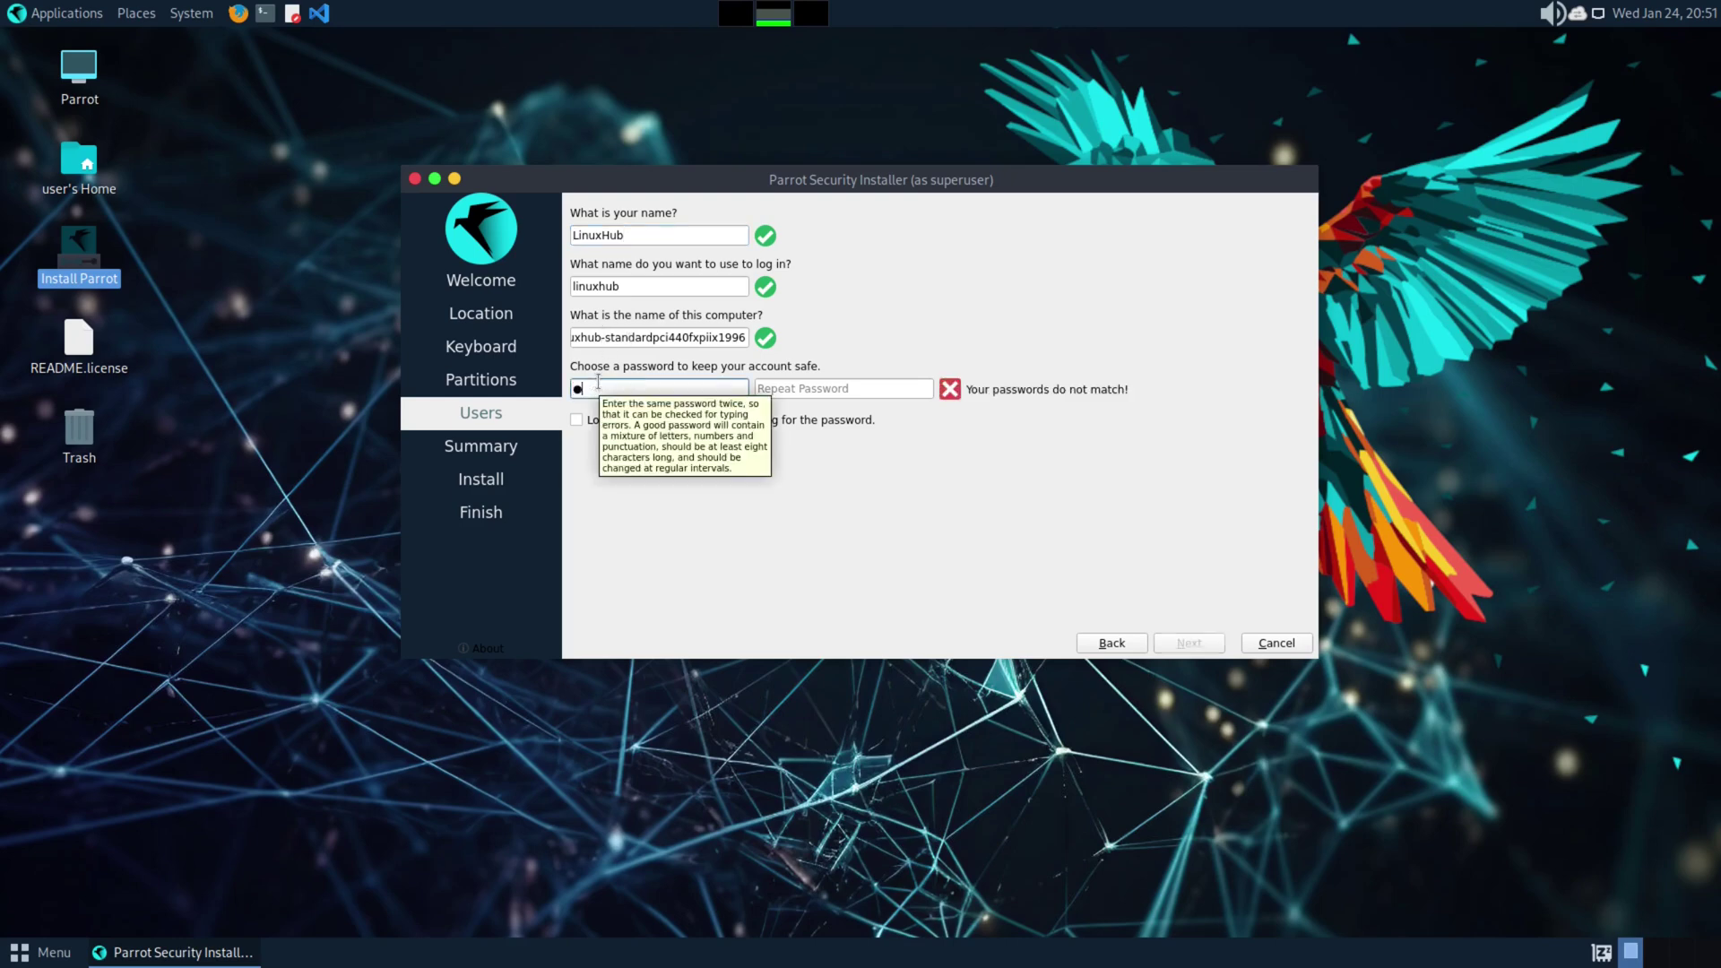
key("Tab")
type("••")
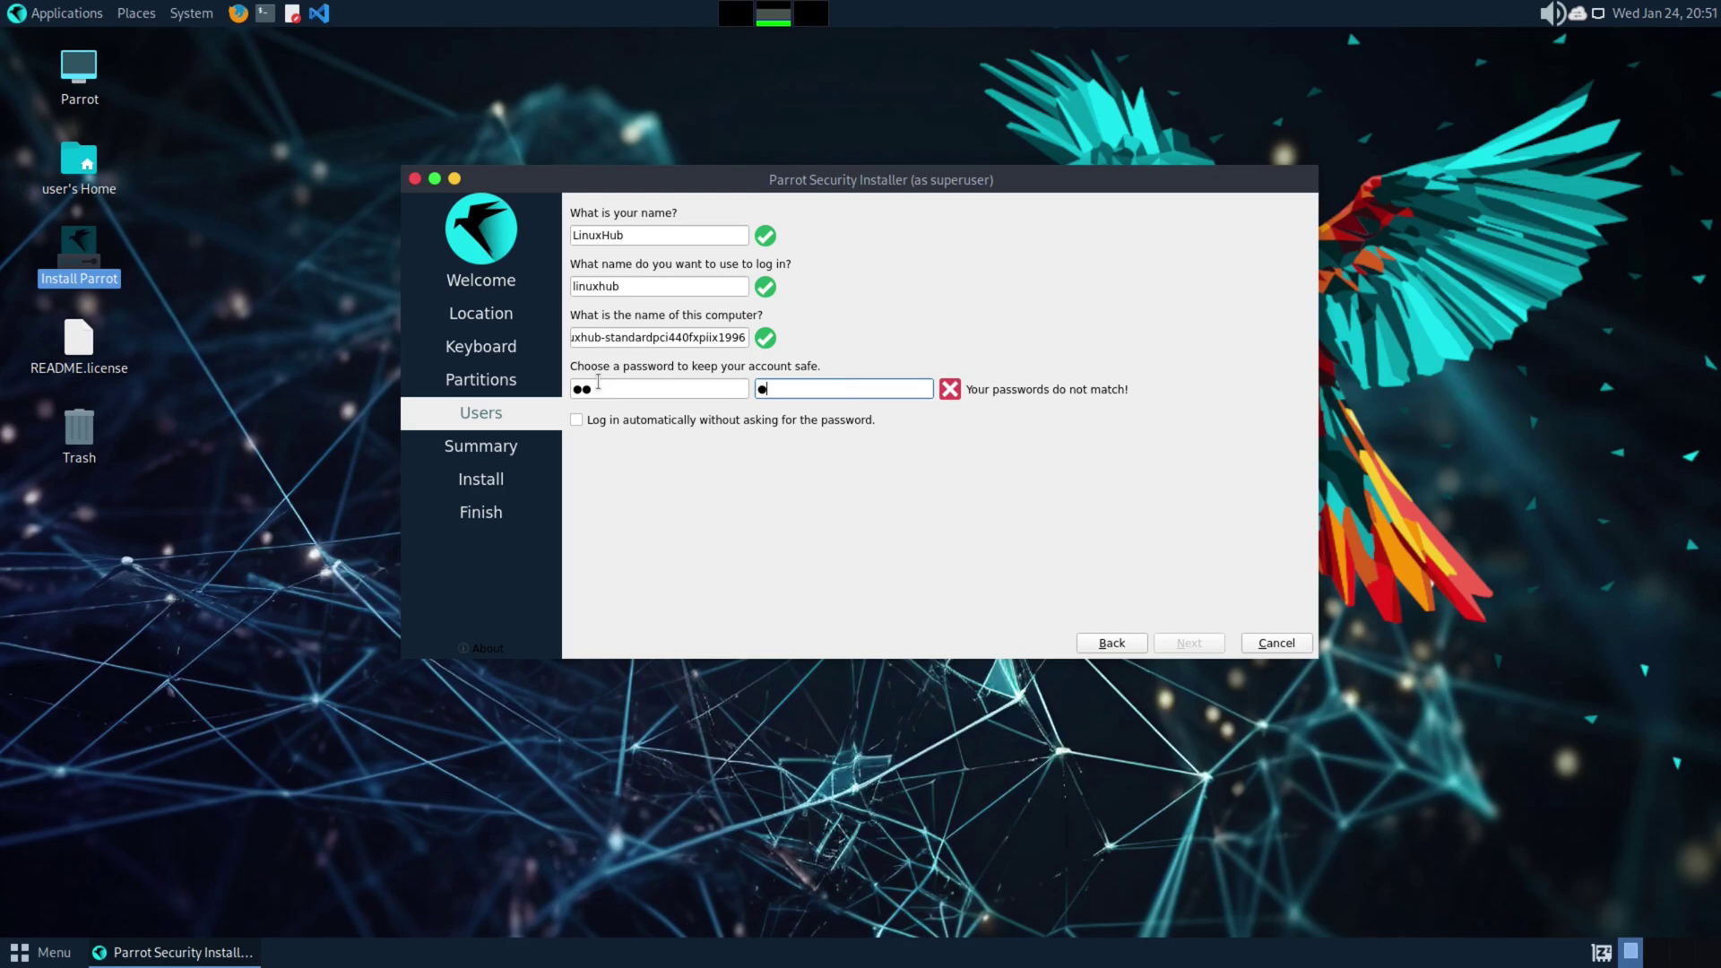
key("Tab")
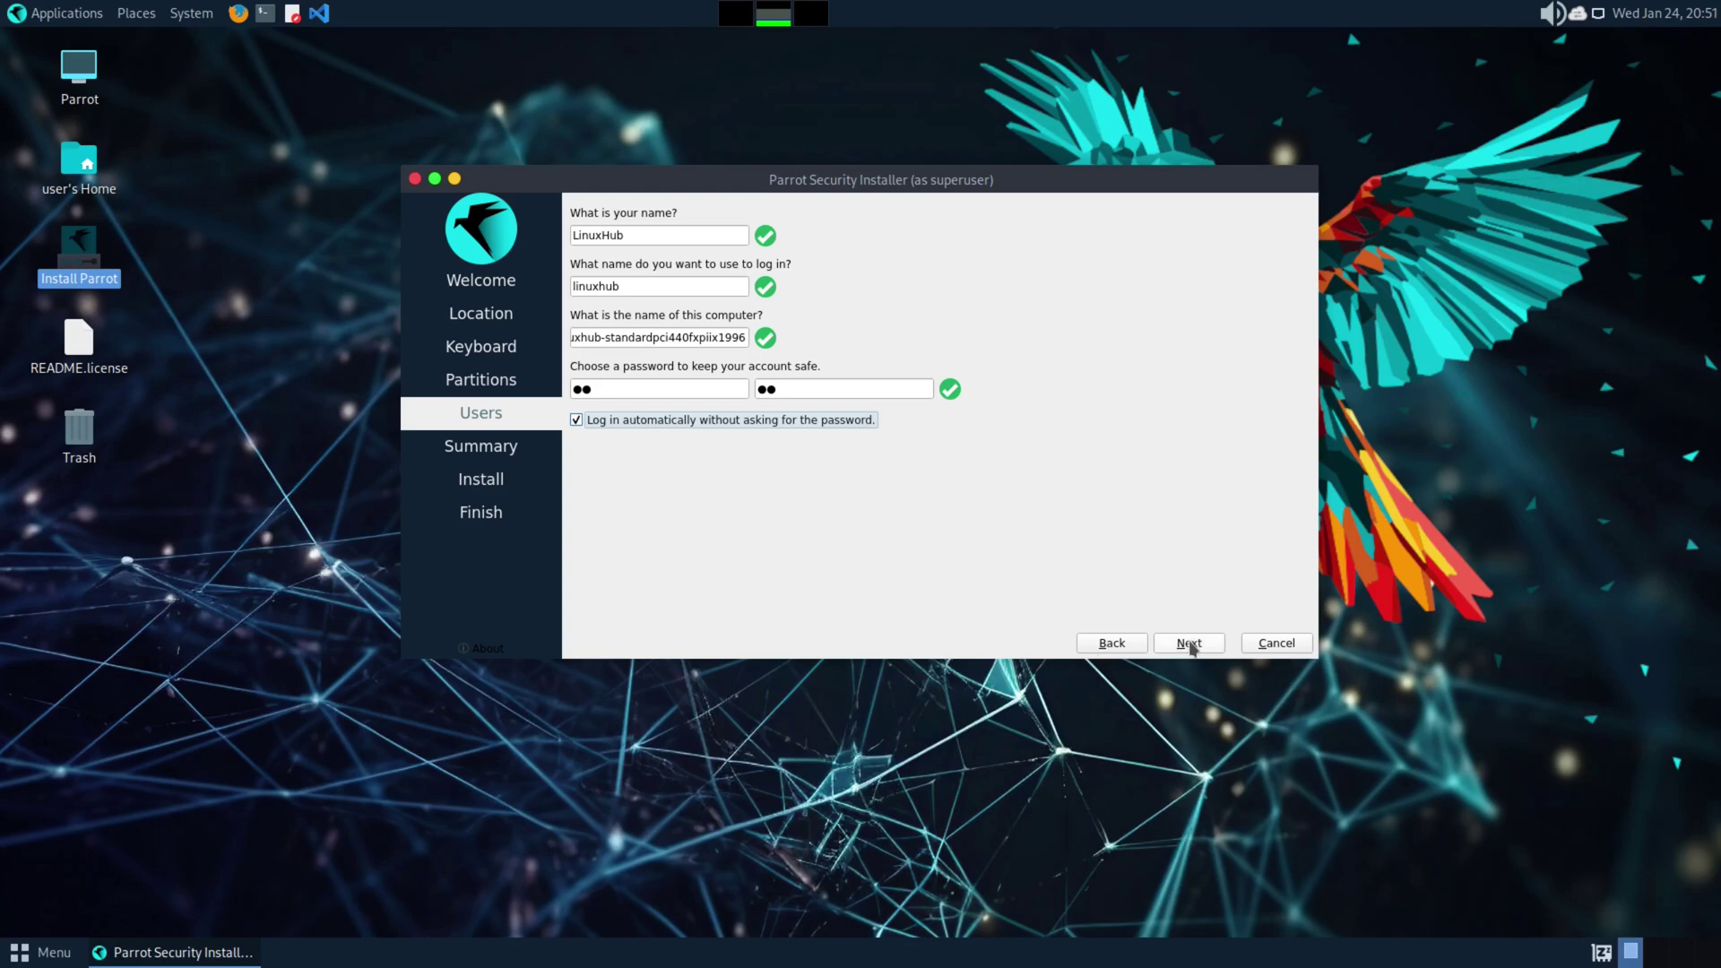
left_click(1192, 643)
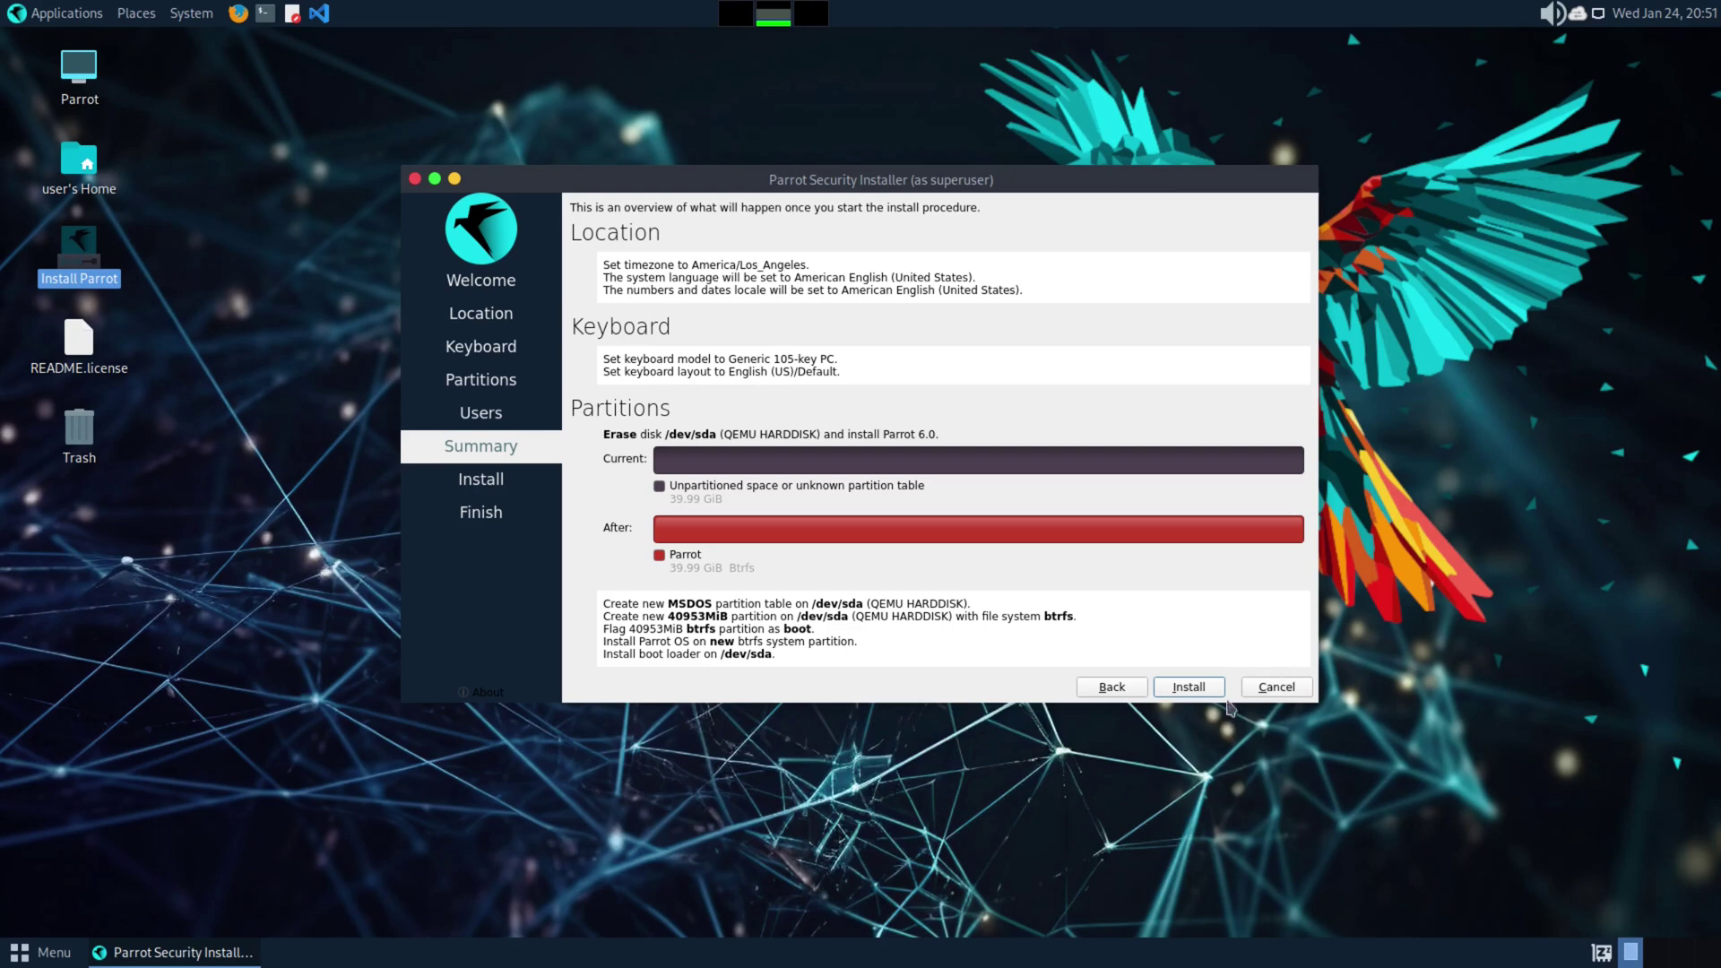
Step: Start the installation and confirm erasing the disk with Install now
left_click(1178, 692)
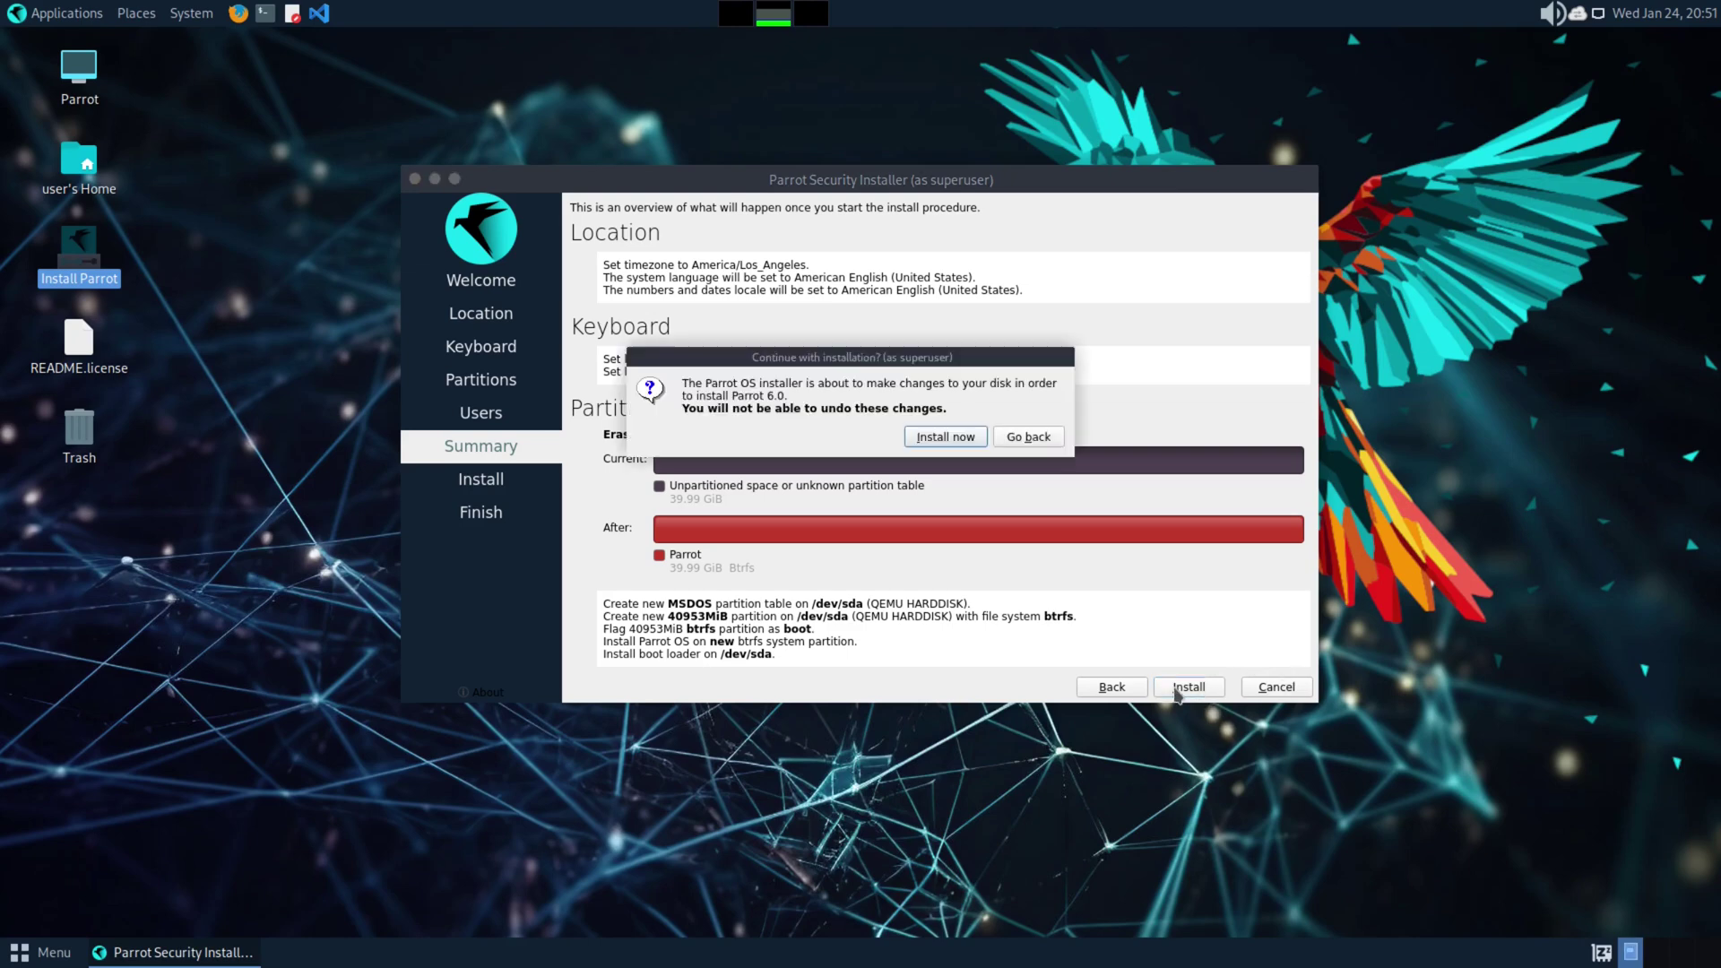
left_click(932, 438)
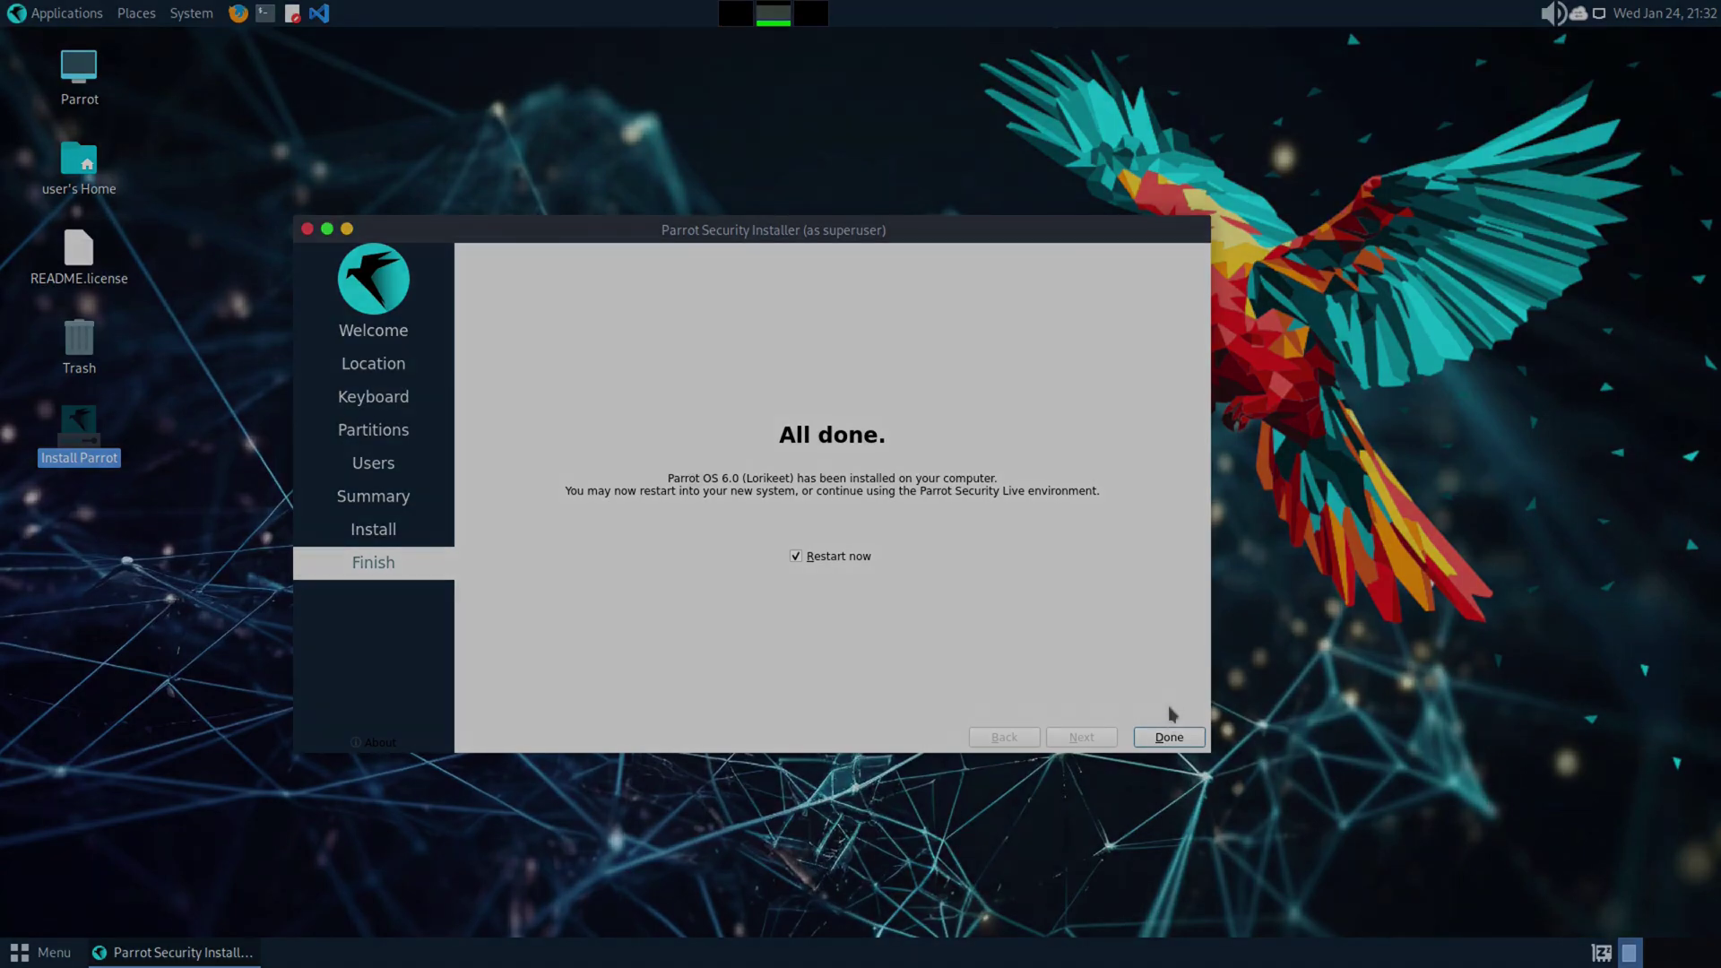
Step: Reboot into the new system and view the Applications > Privacy submenu
left_click(1171, 740)
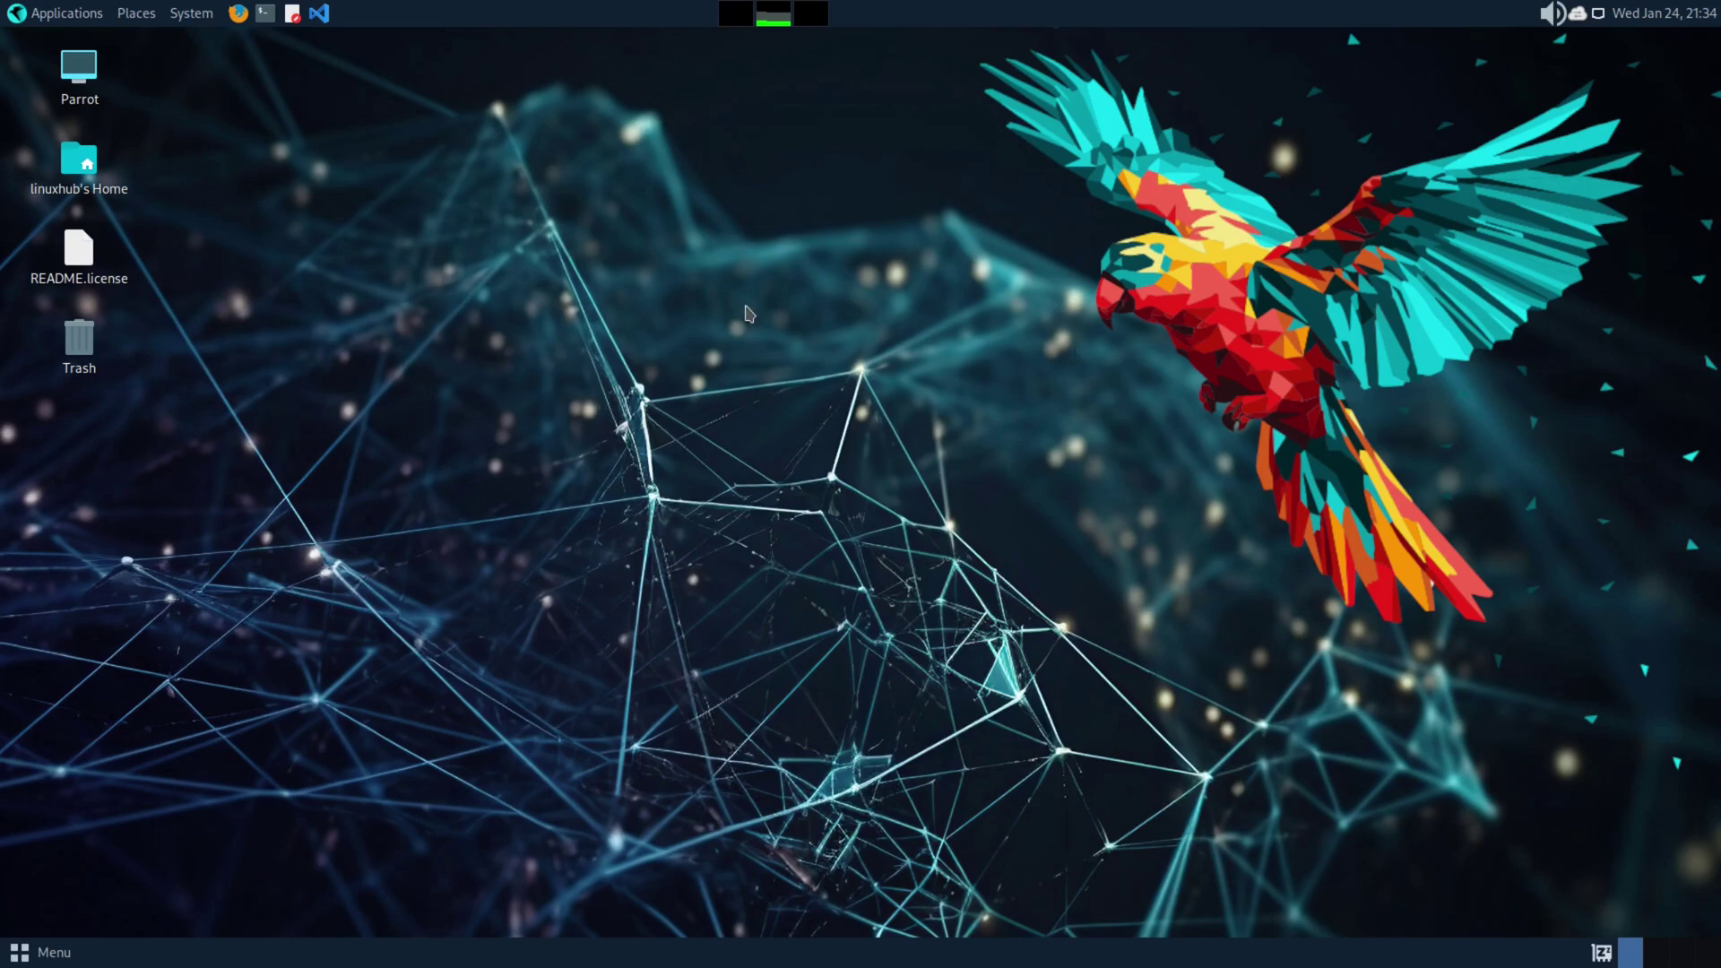
left_click(61, 20)
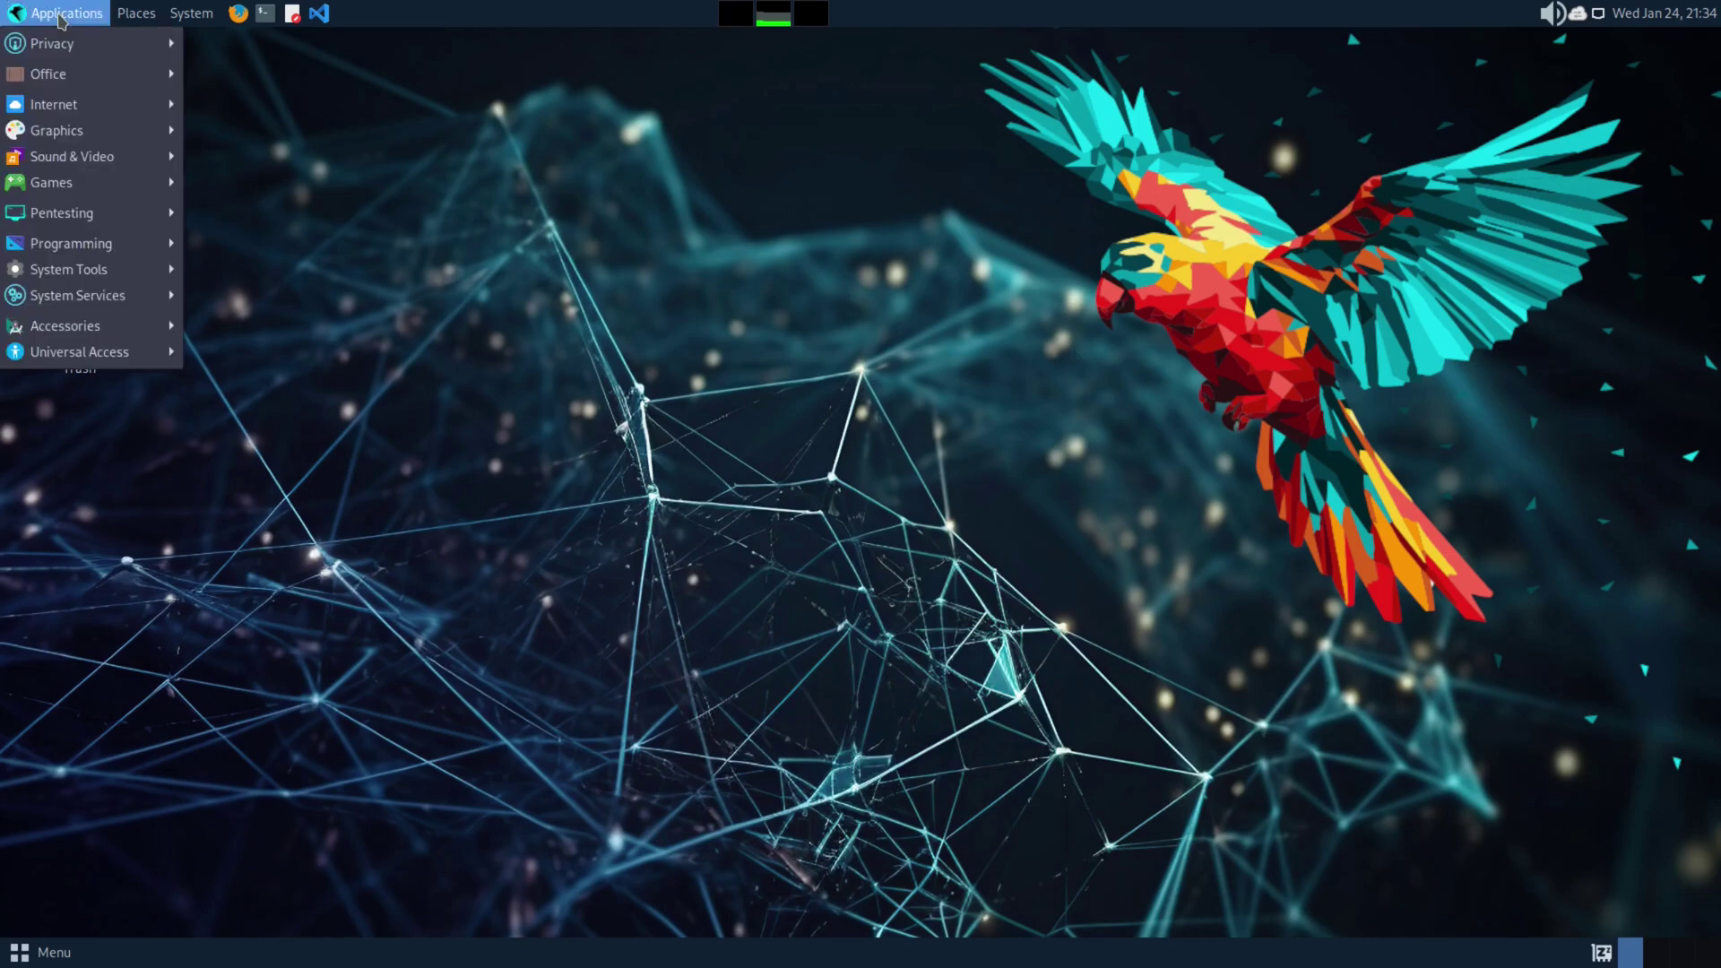
mouse_move(59, 39)
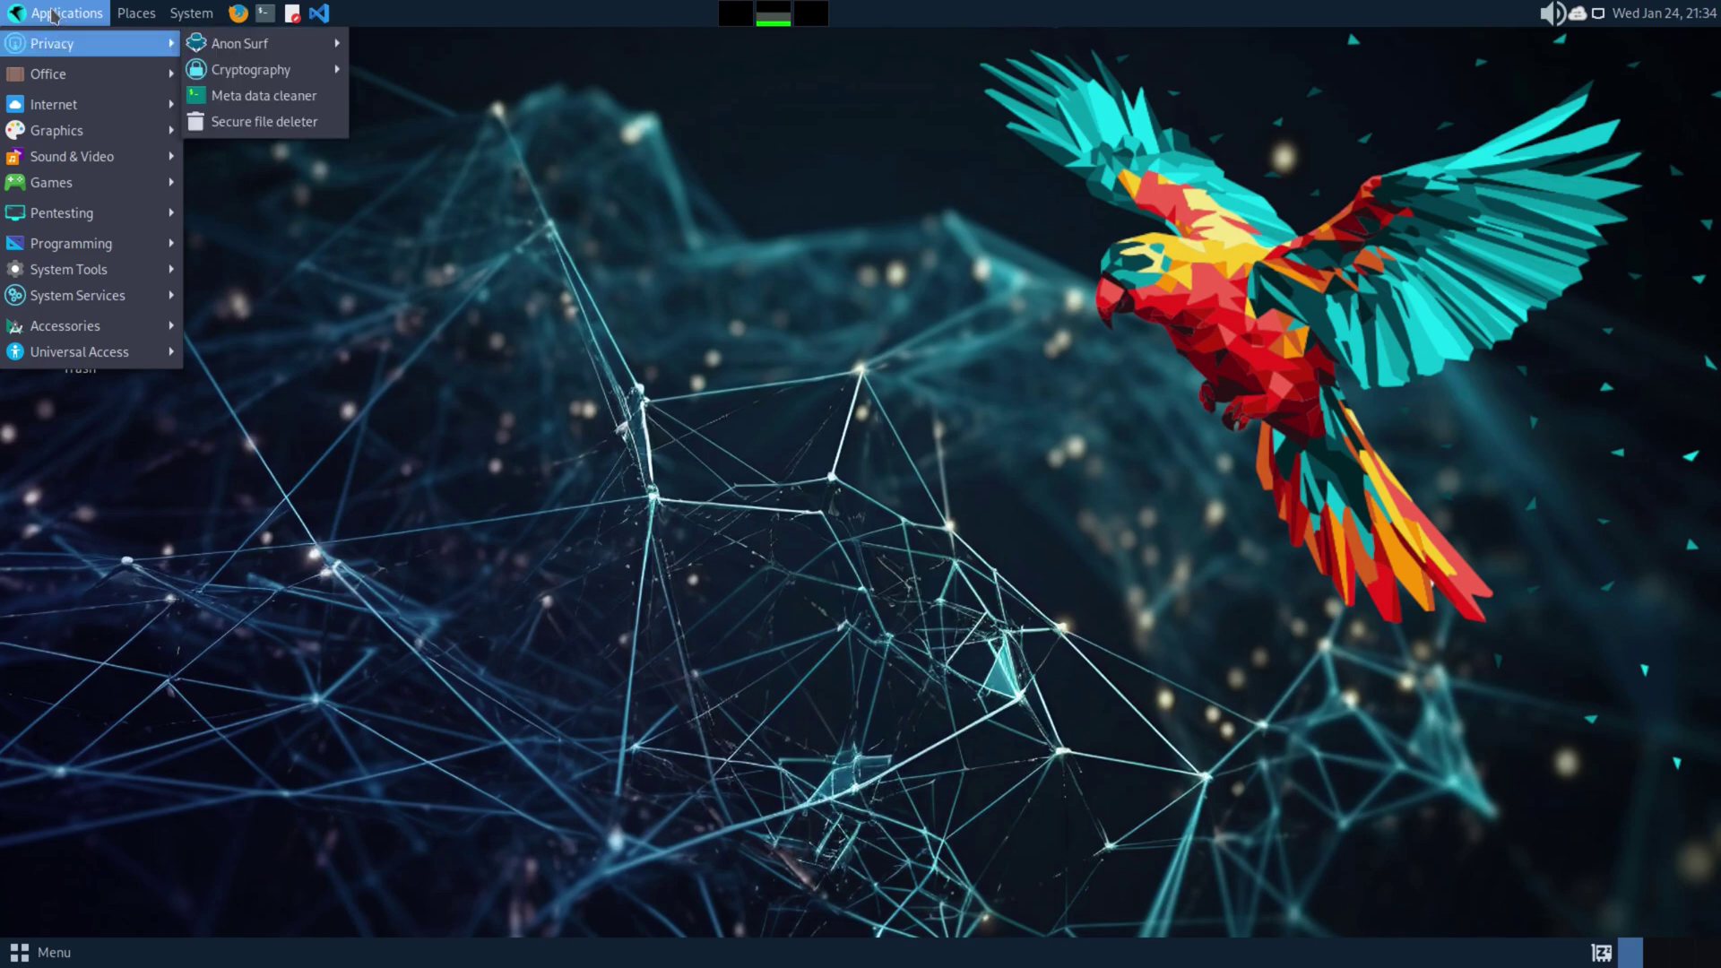
mouse_move(136, 13)
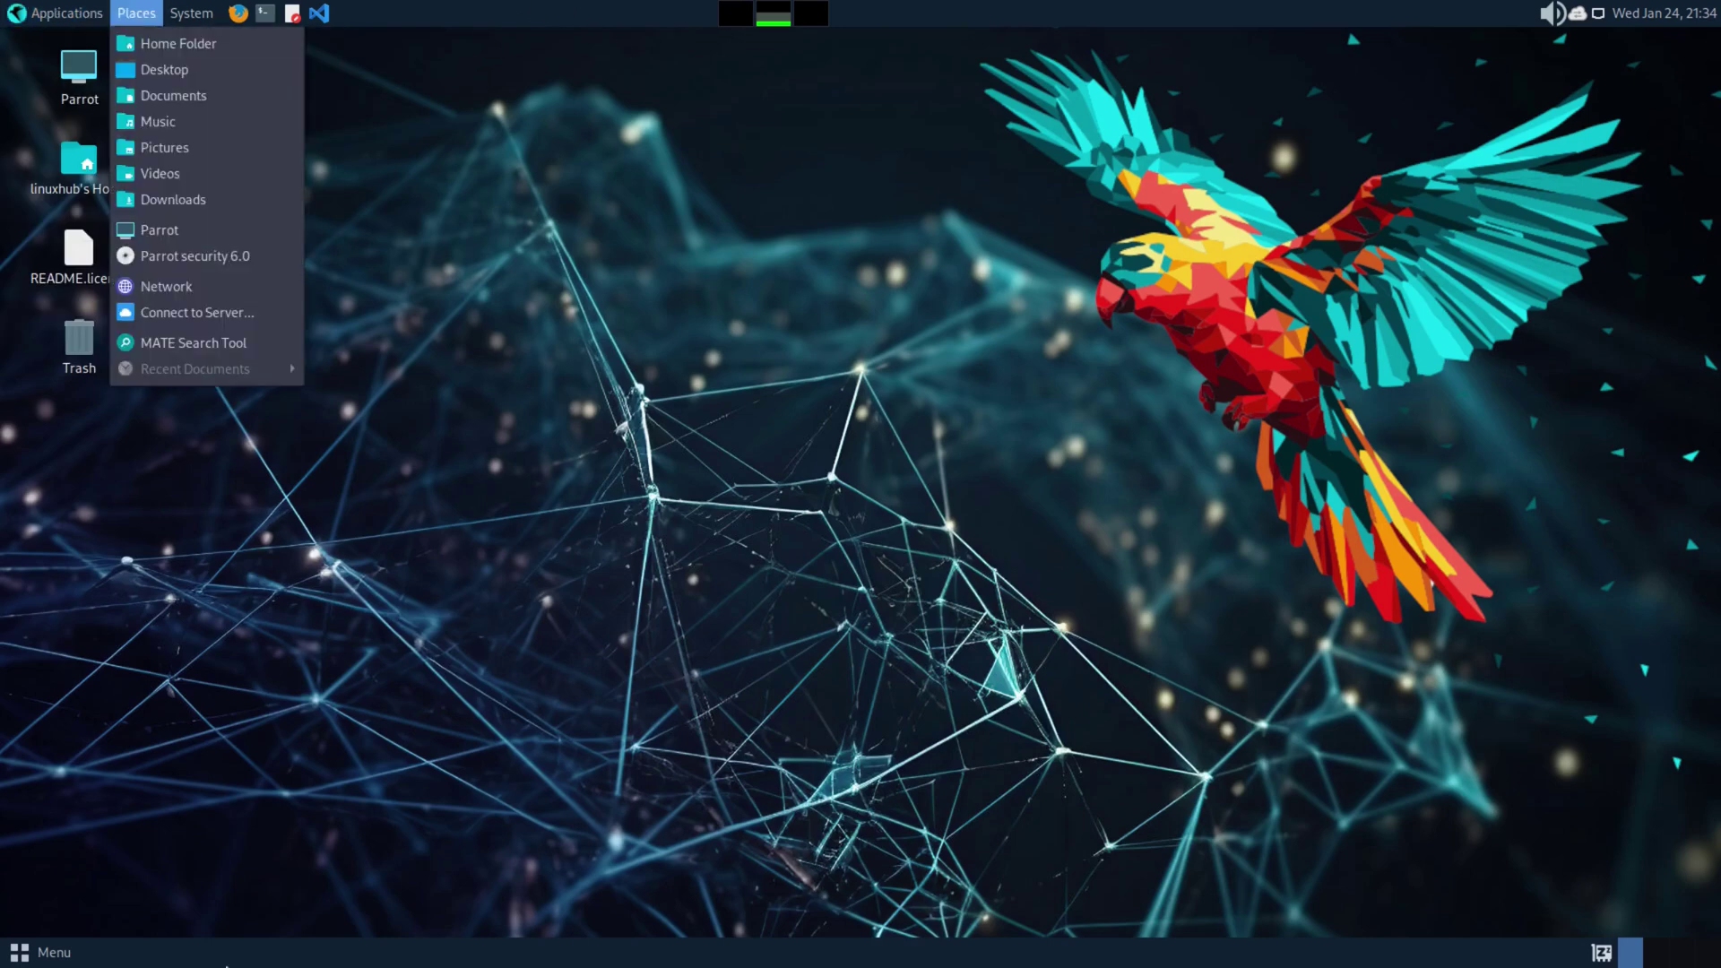
Step: Open and close the Places menu, the bottom Menu launcher and the Applications categories
left_click(20, 960)
left_click(19, 959)
left_click(19, 959)
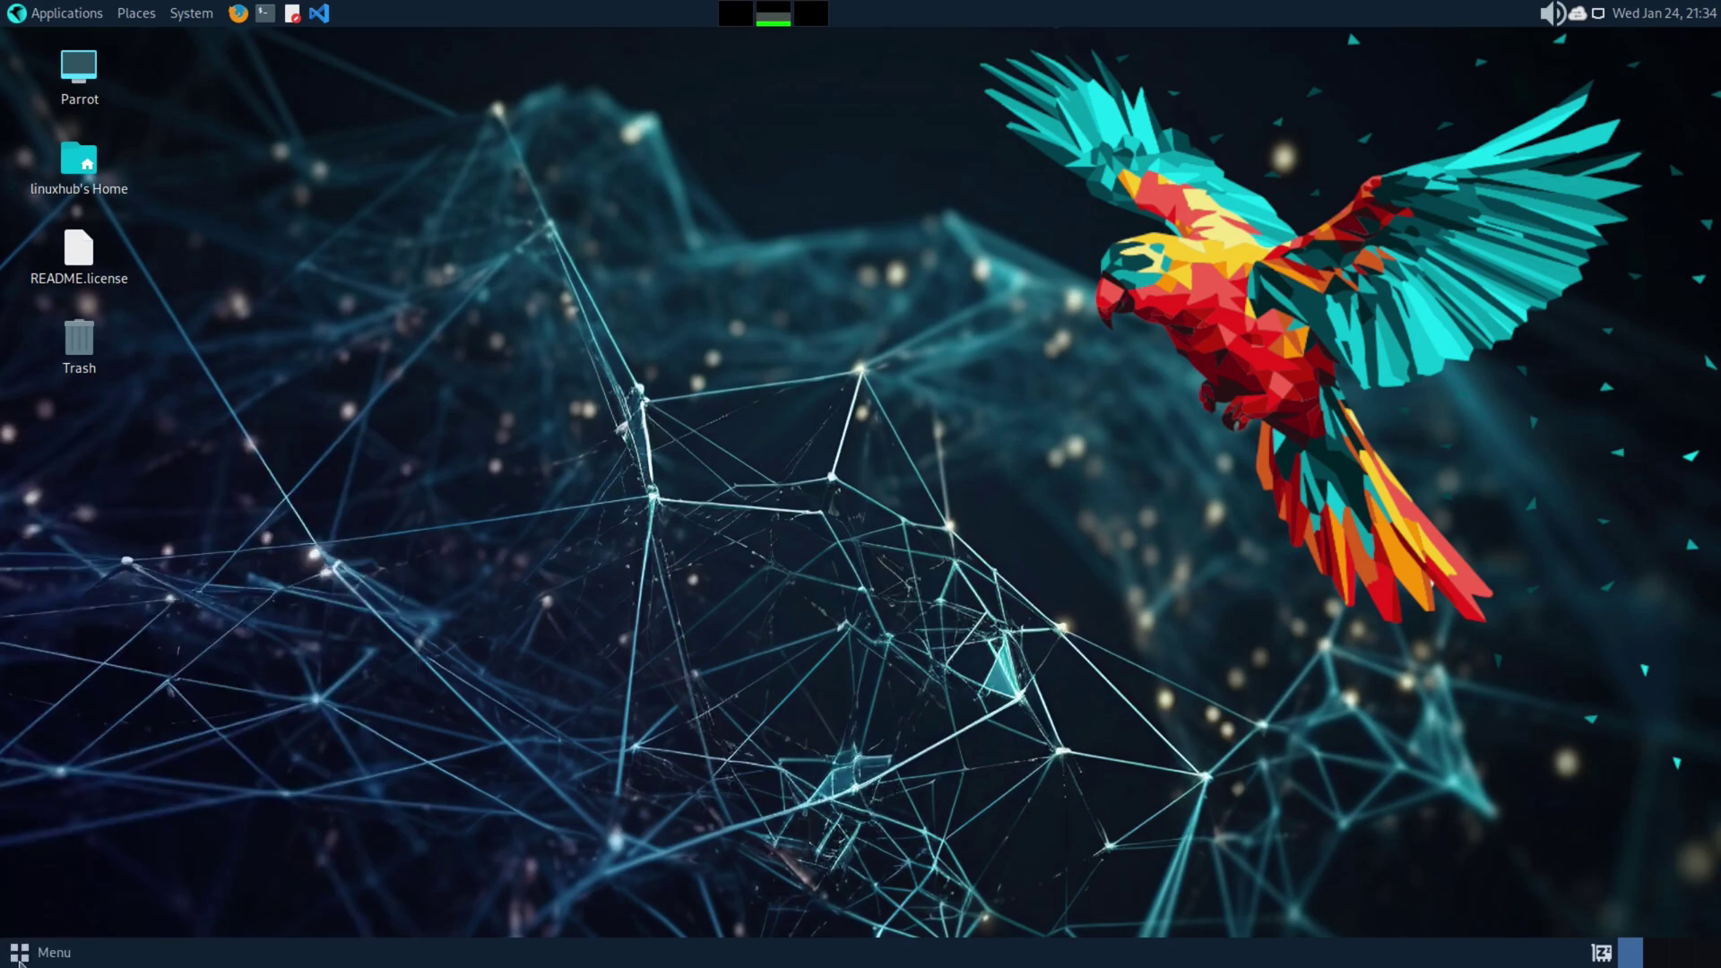
left_click(27, 13)
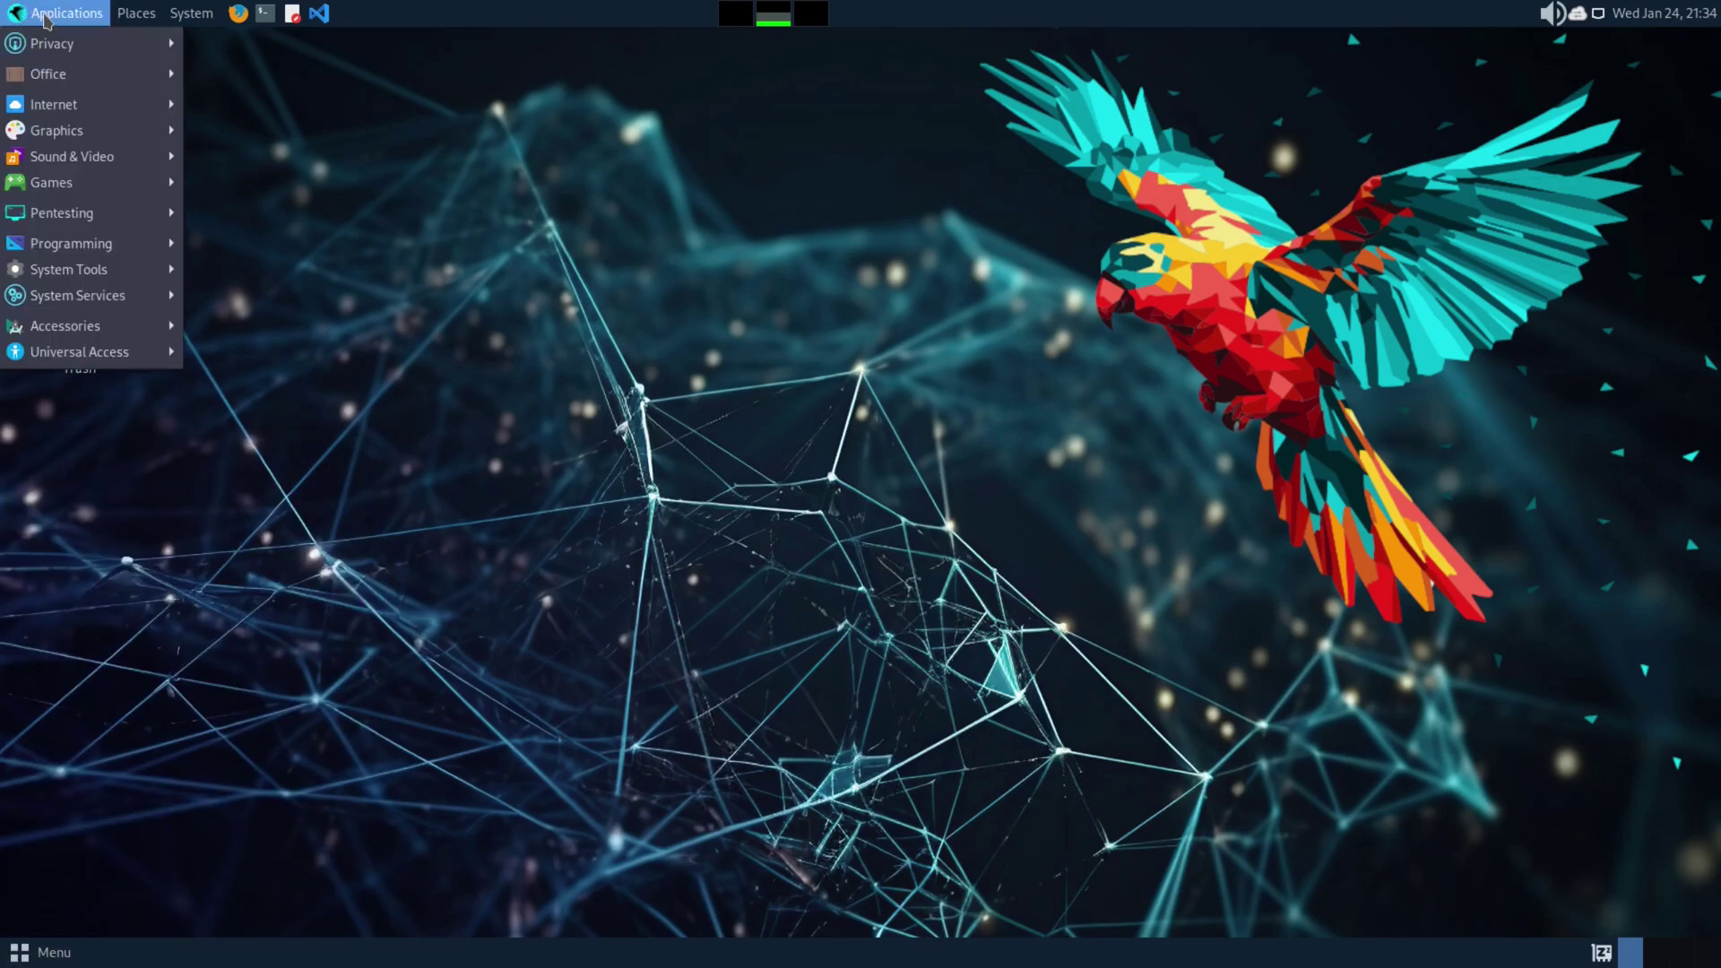
left_click(49, 22)
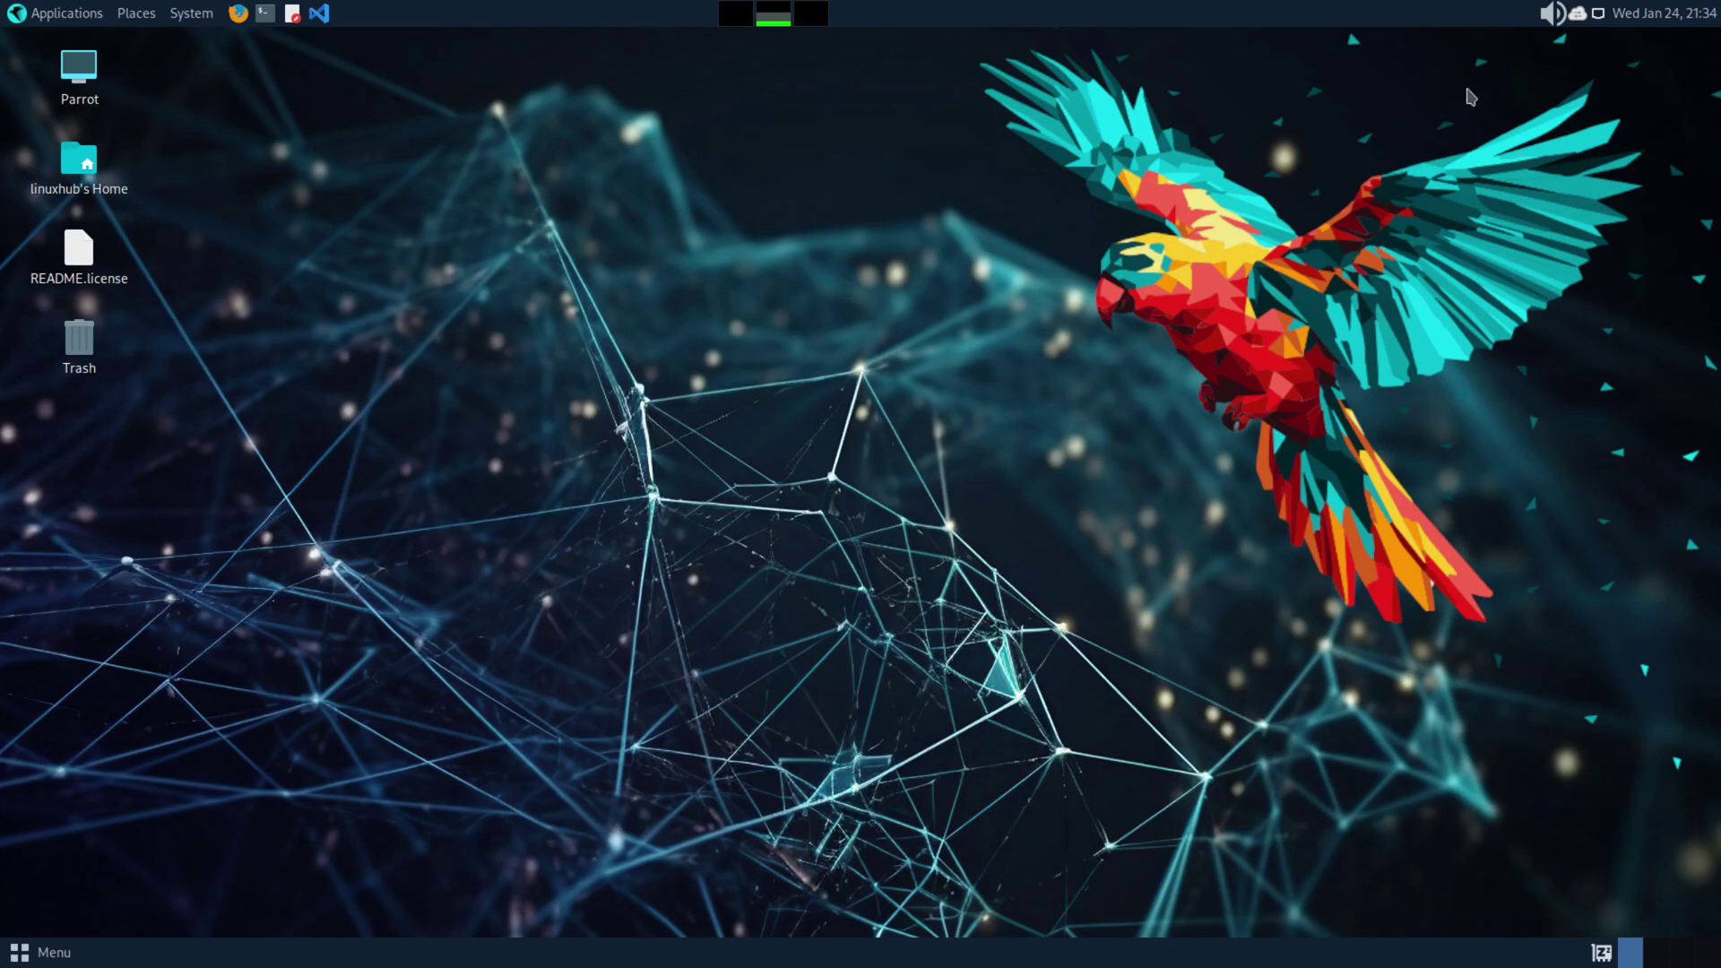
mouse_move(1400, 8)
Step: Browse Applications categories from Graphics and Pentesting through System Services, Accessories and Universal Access
left_click(18, 17)
mouse_move(60, 54)
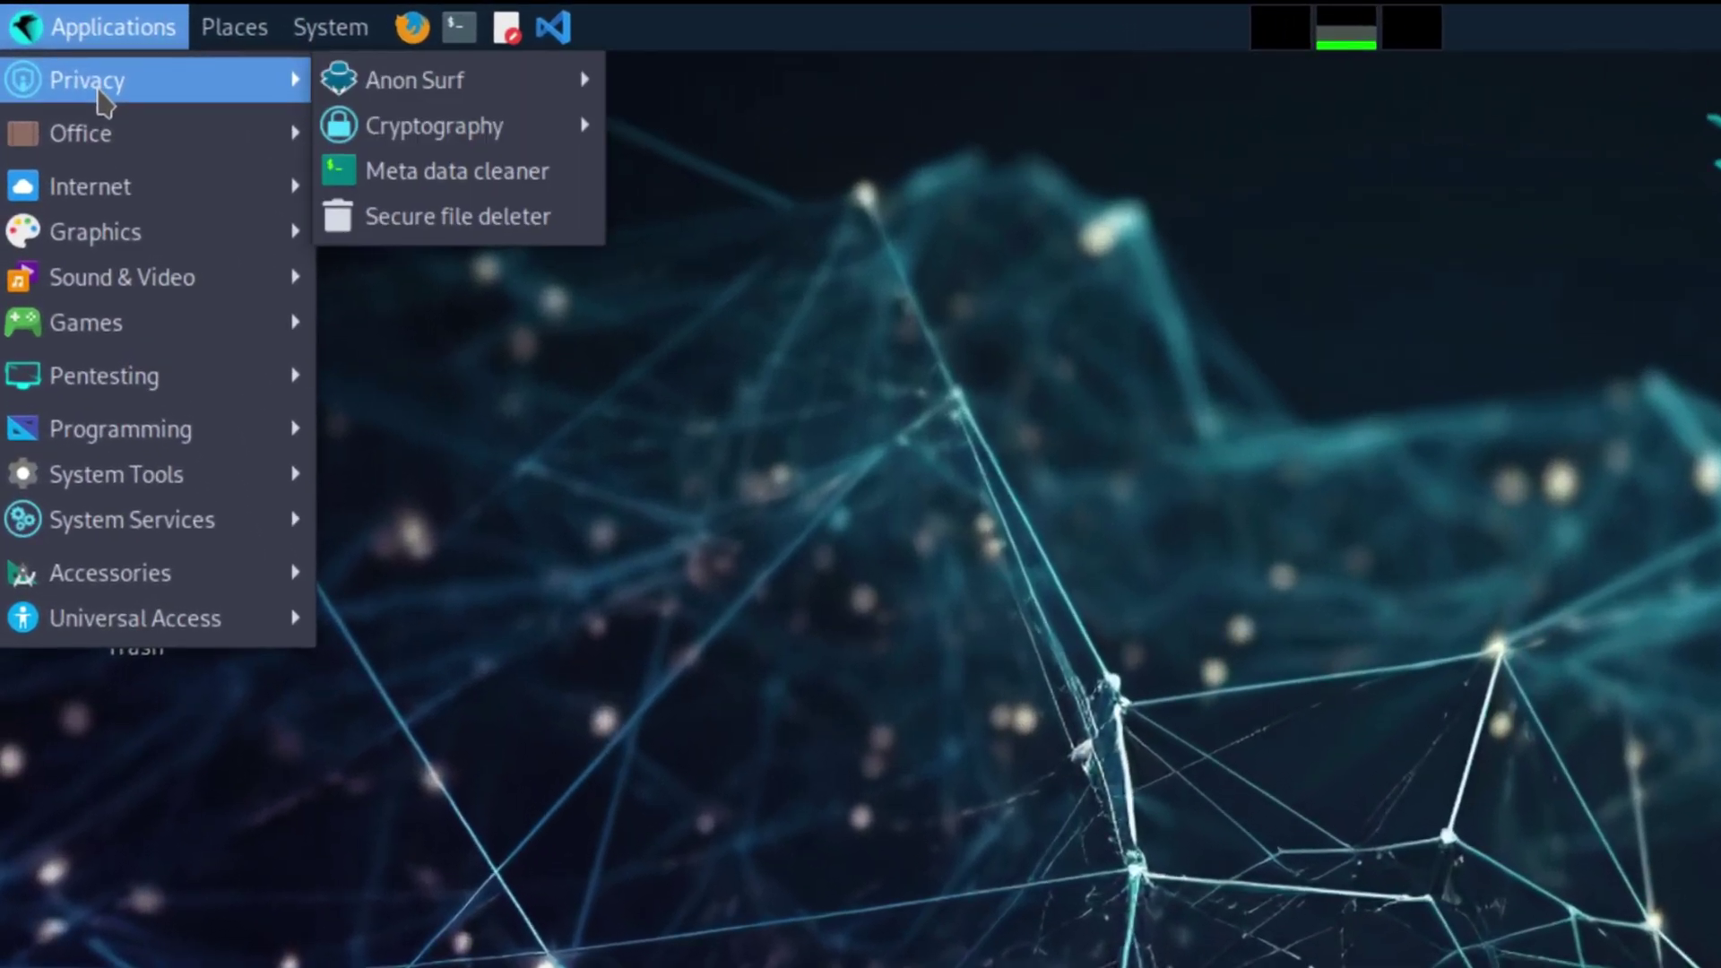
mouse_move(84, 130)
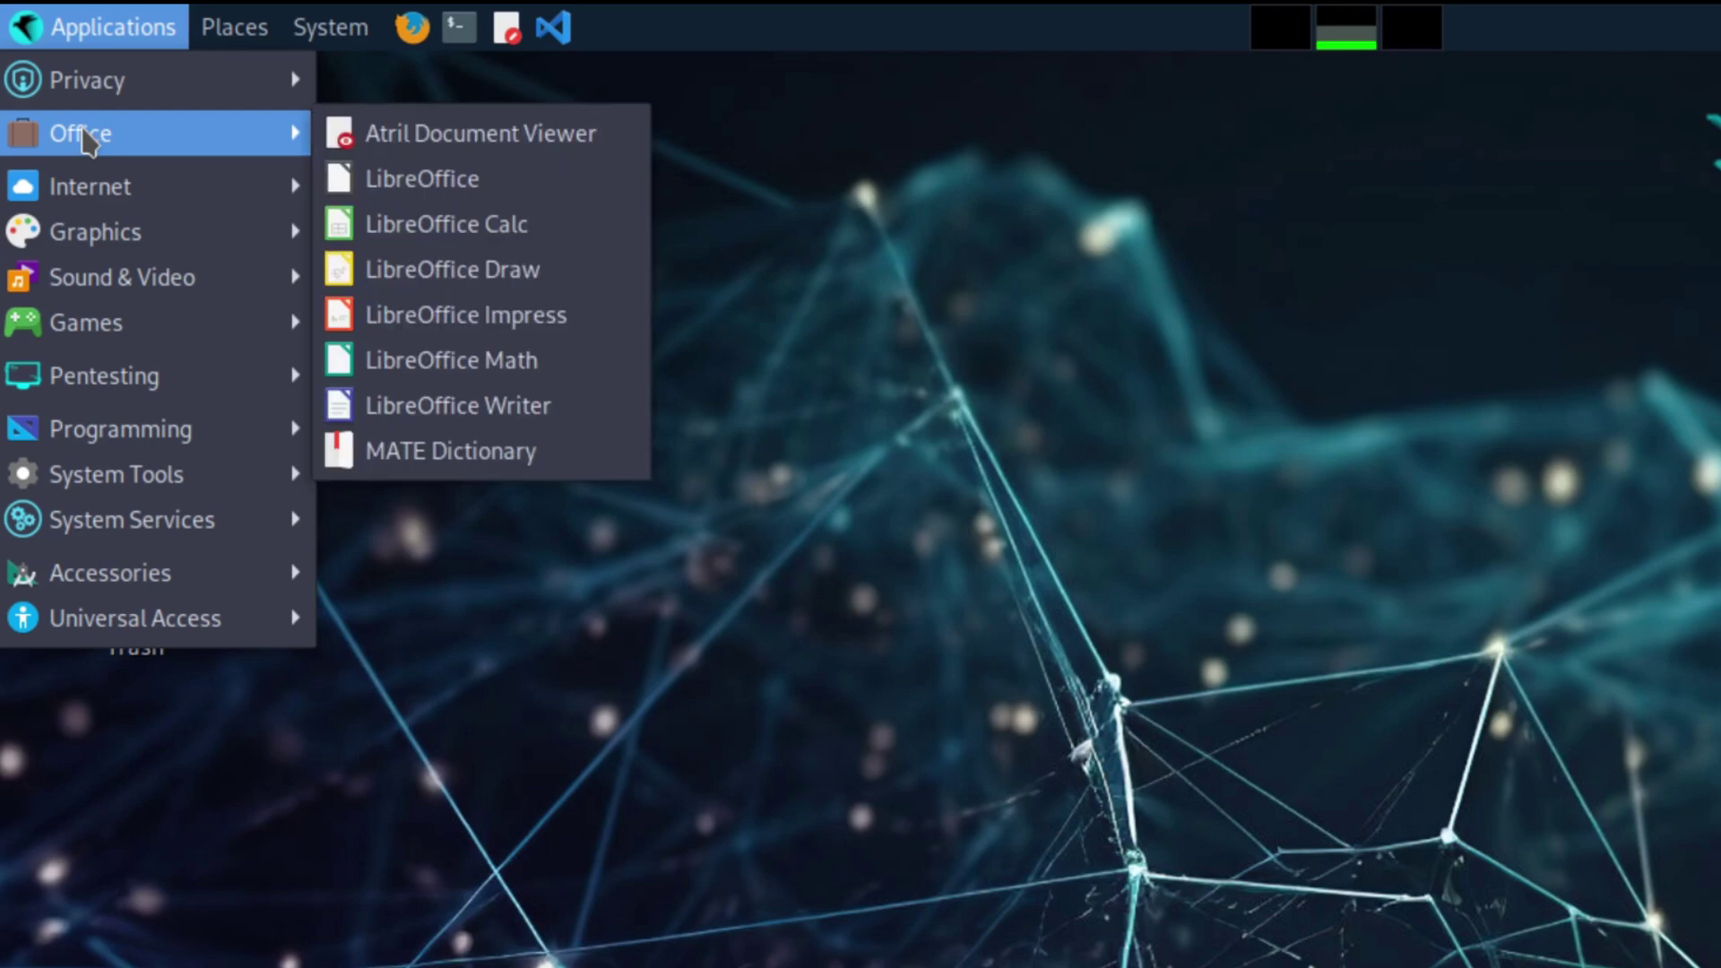
mouse_move(109, 190)
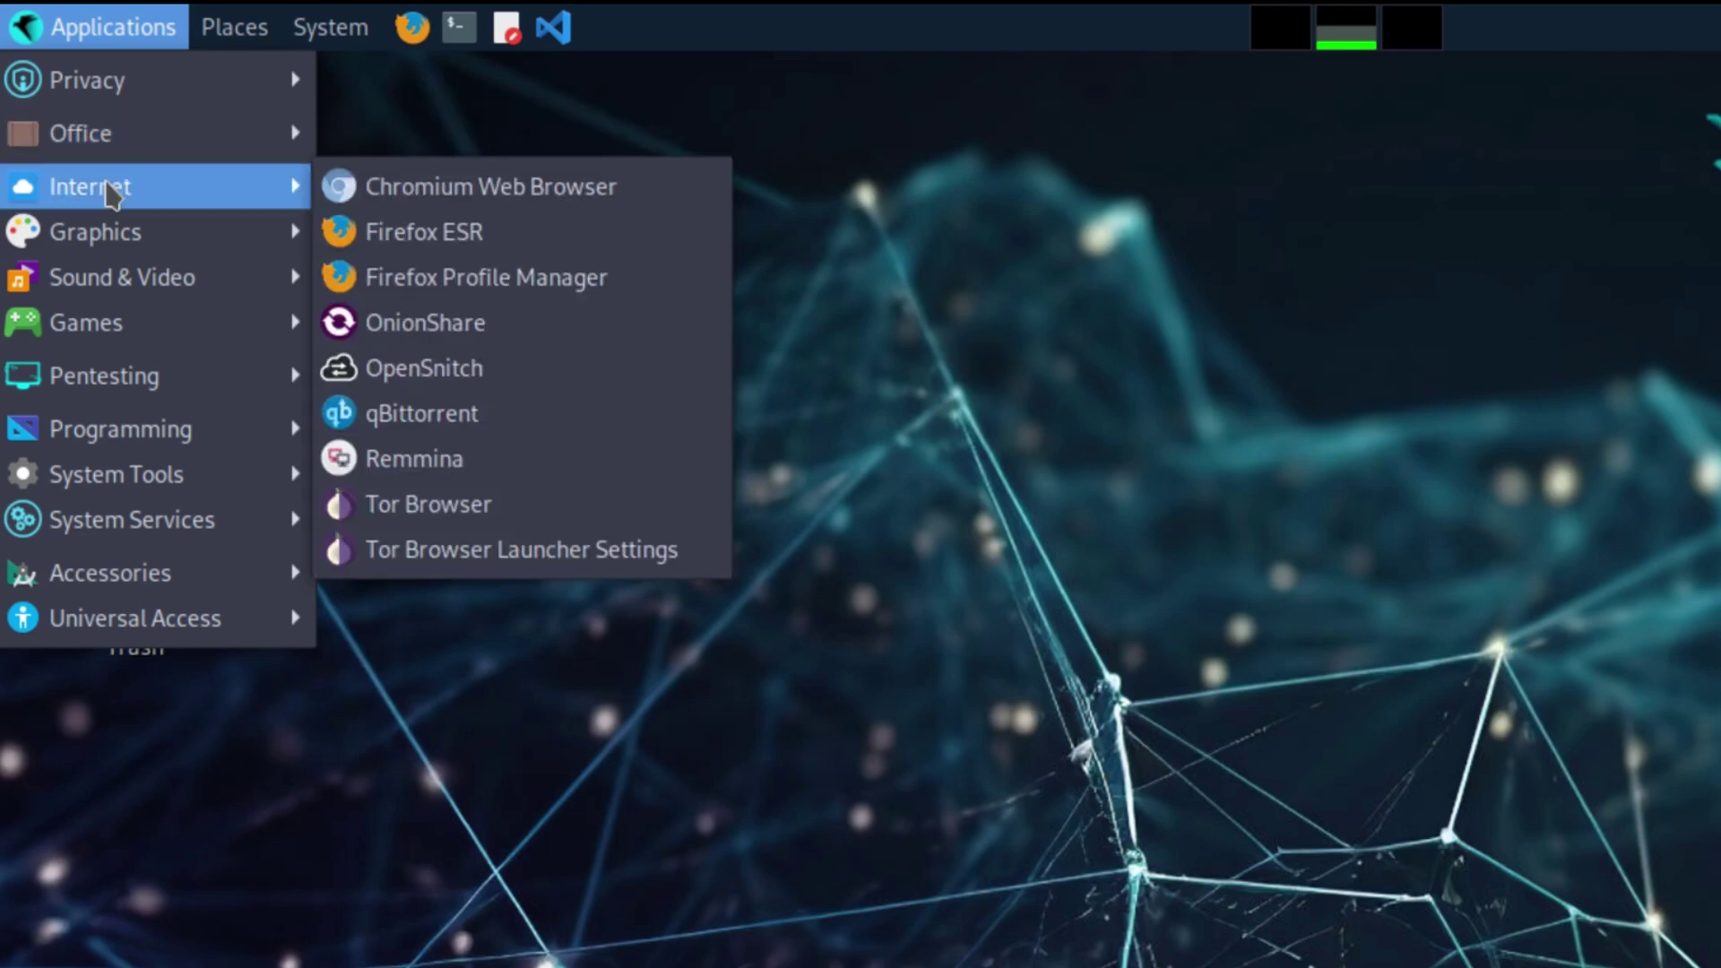
mouse_move(108, 238)
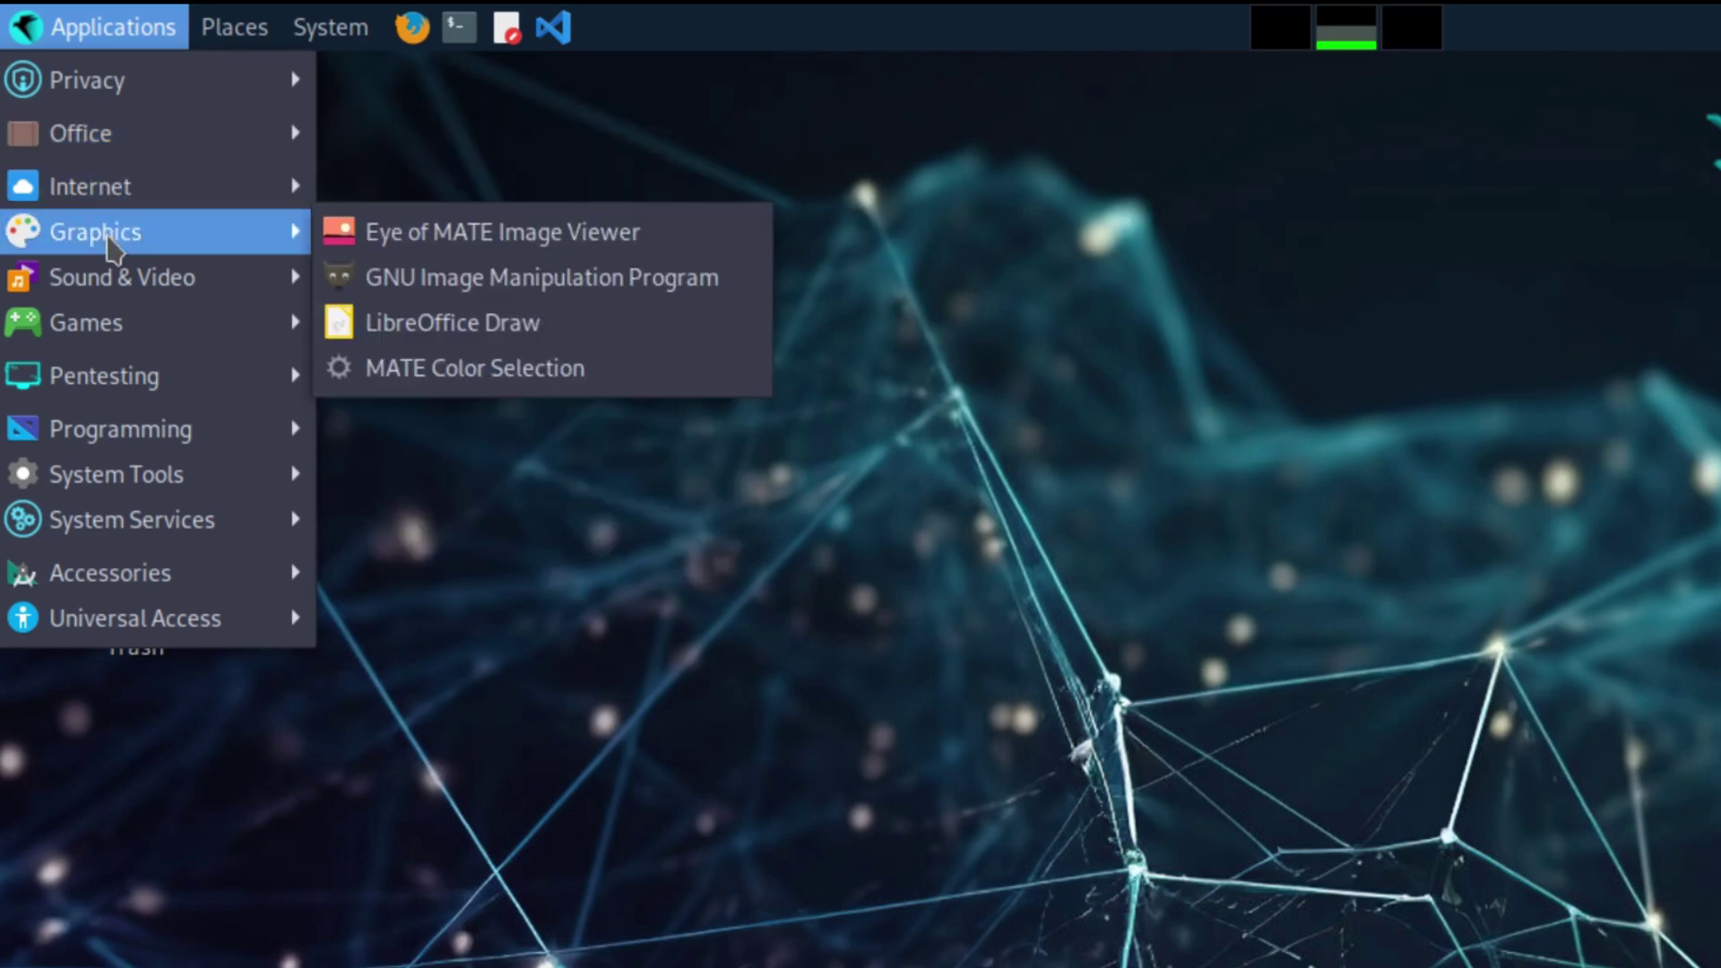
mouse_move(103, 289)
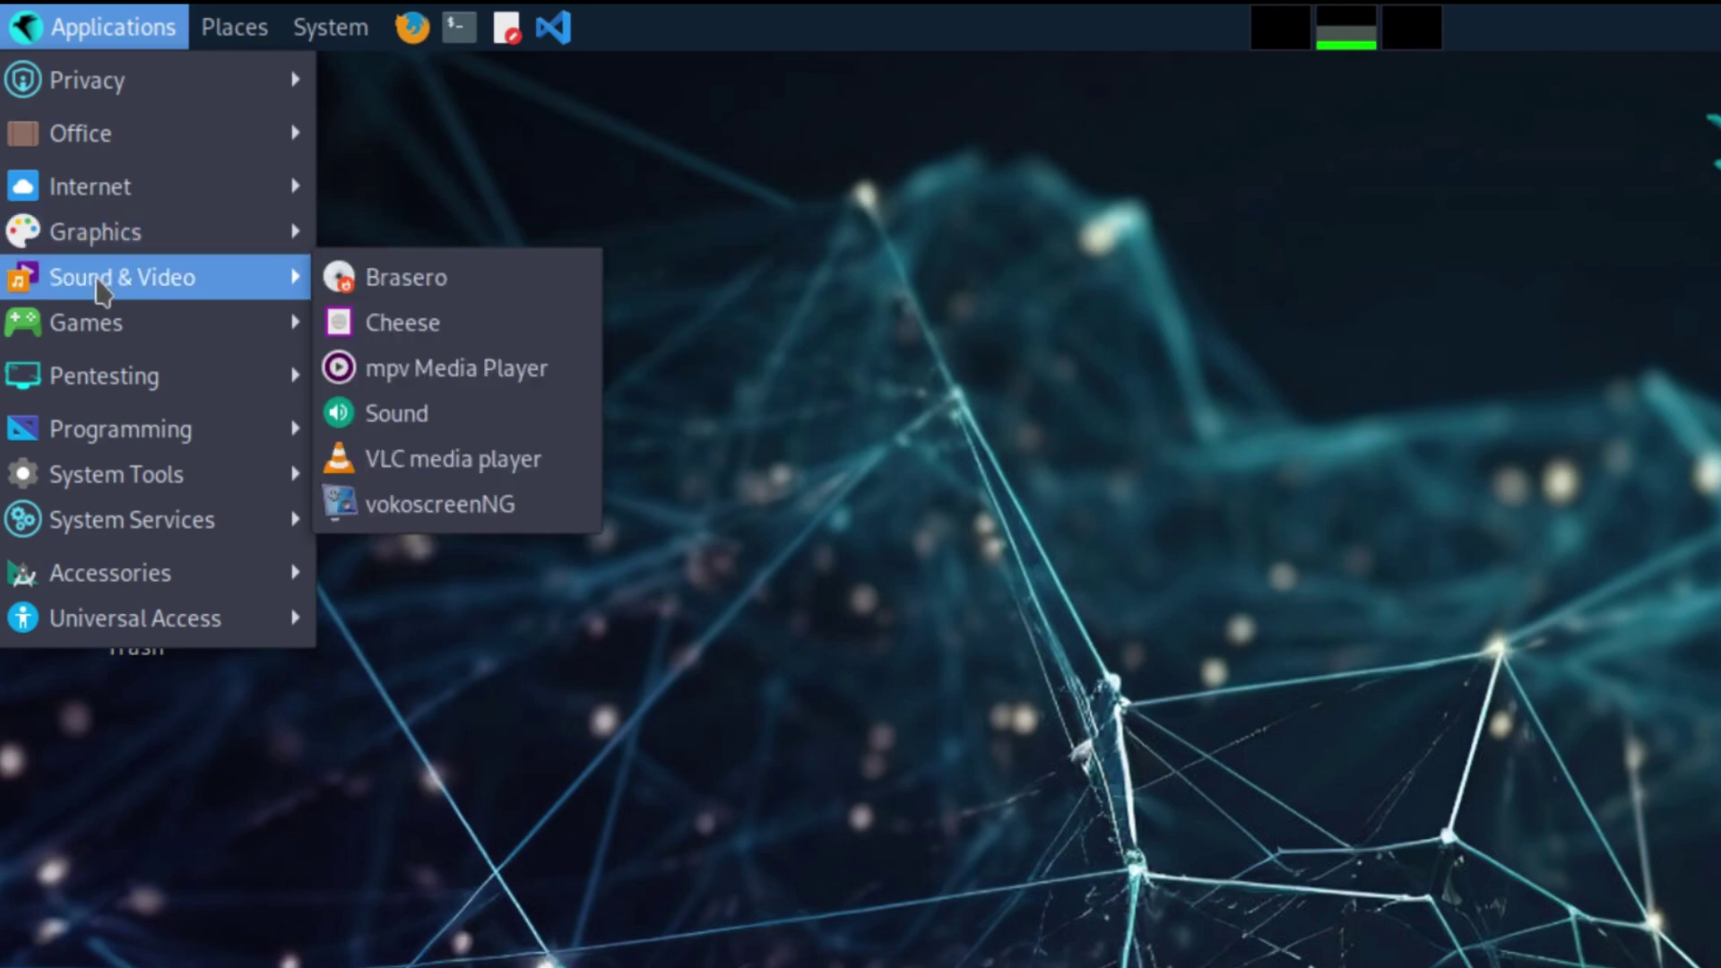
mouse_move(94, 340)
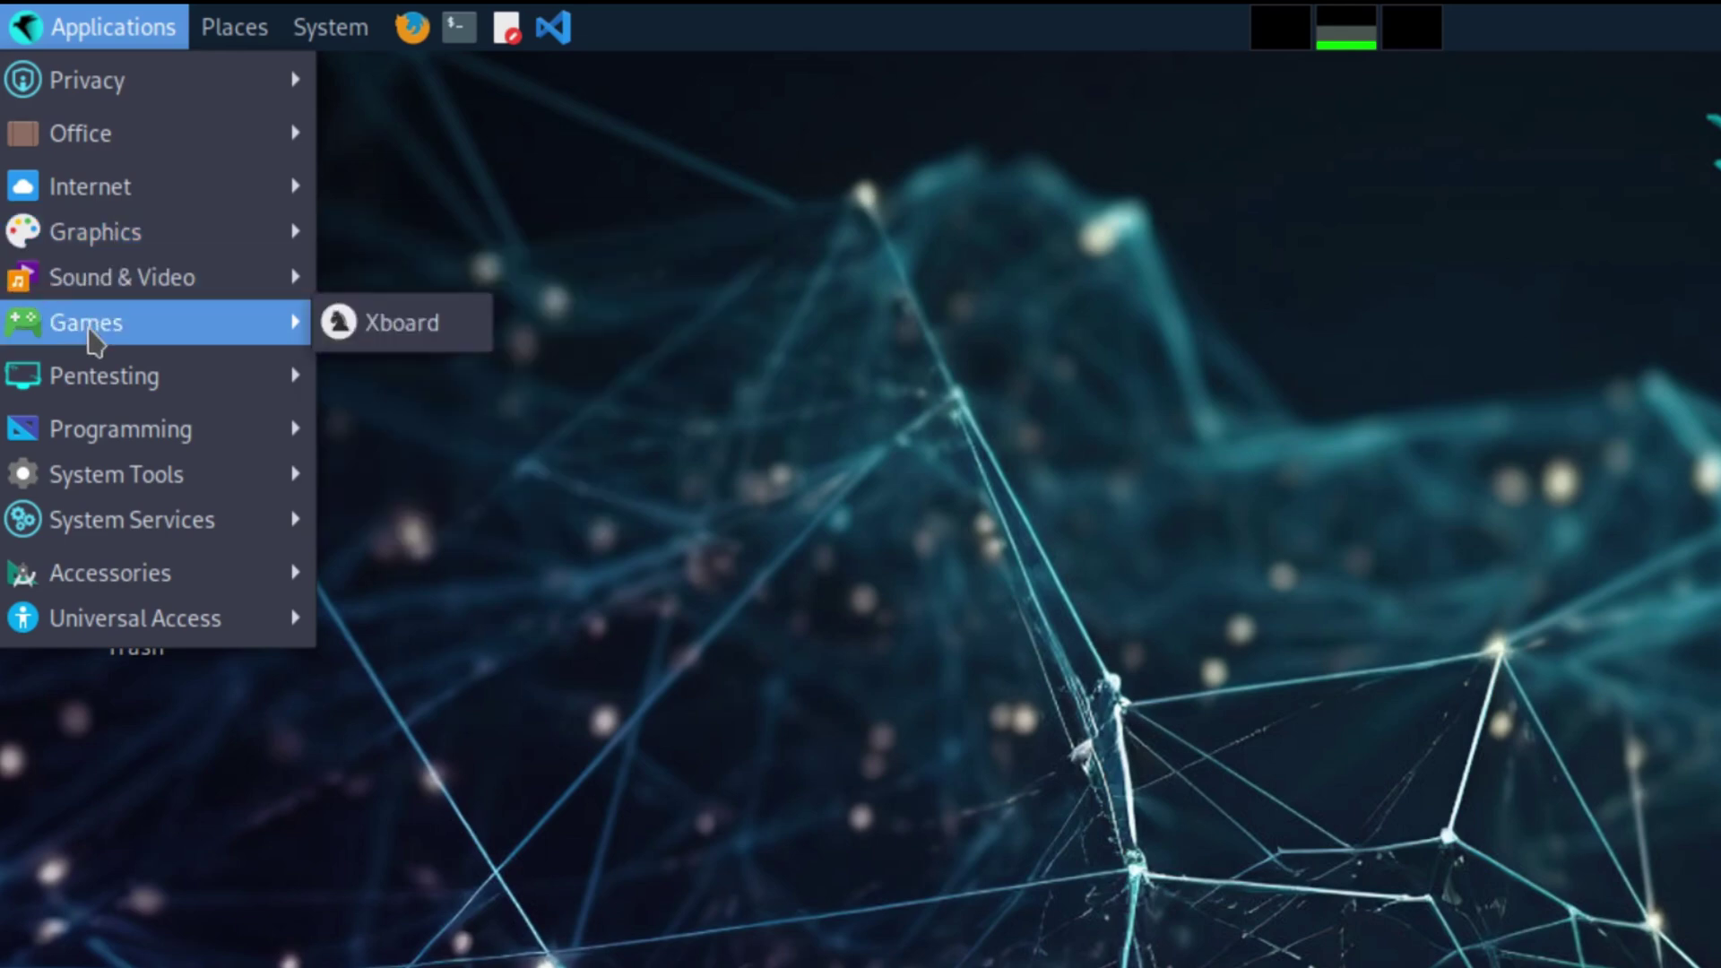
mouse_move(96, 394)
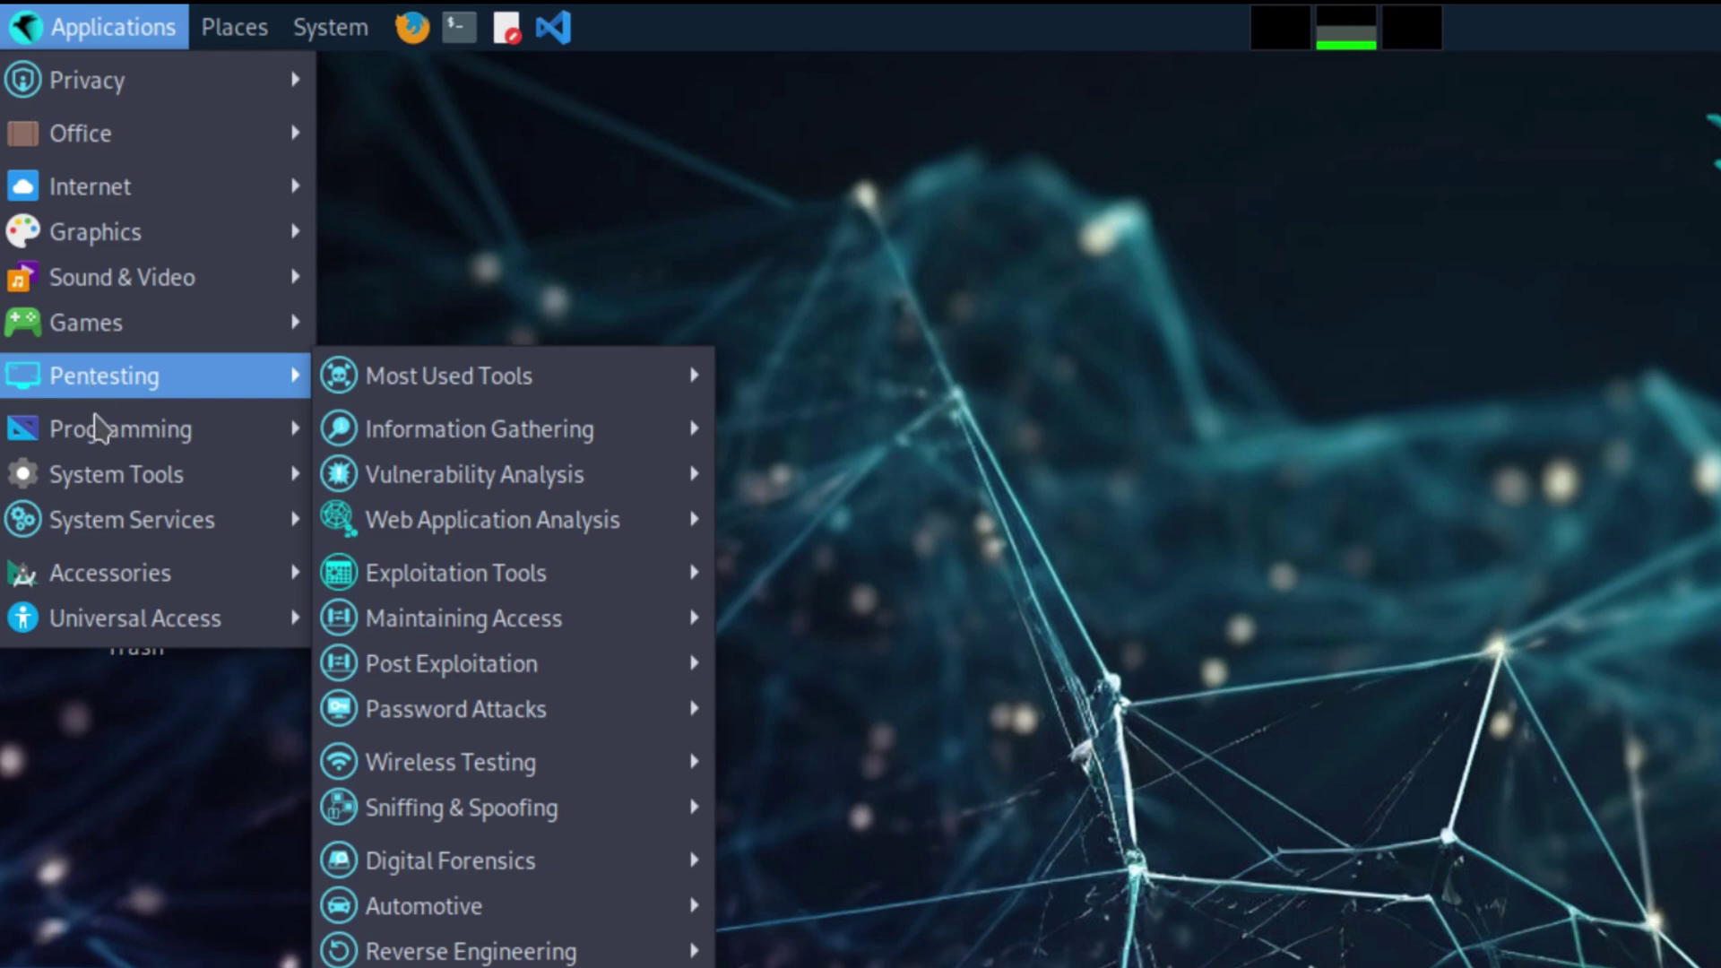
mouse_move(100, 432)
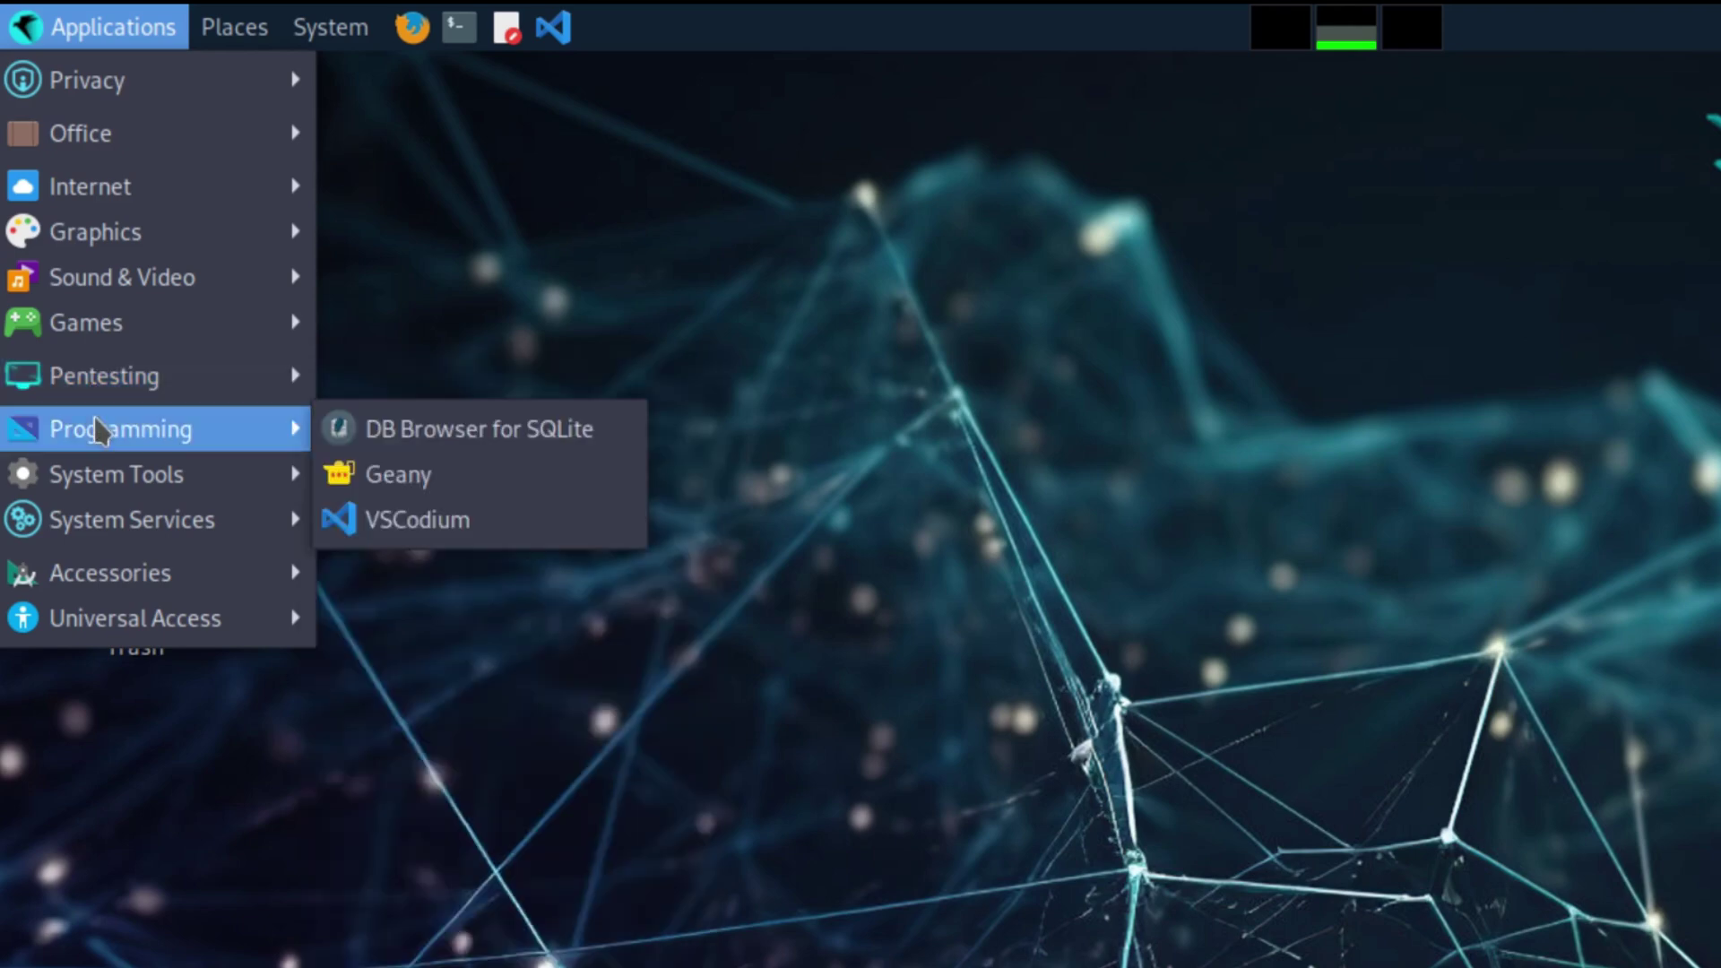
mouse_move(103, 495)
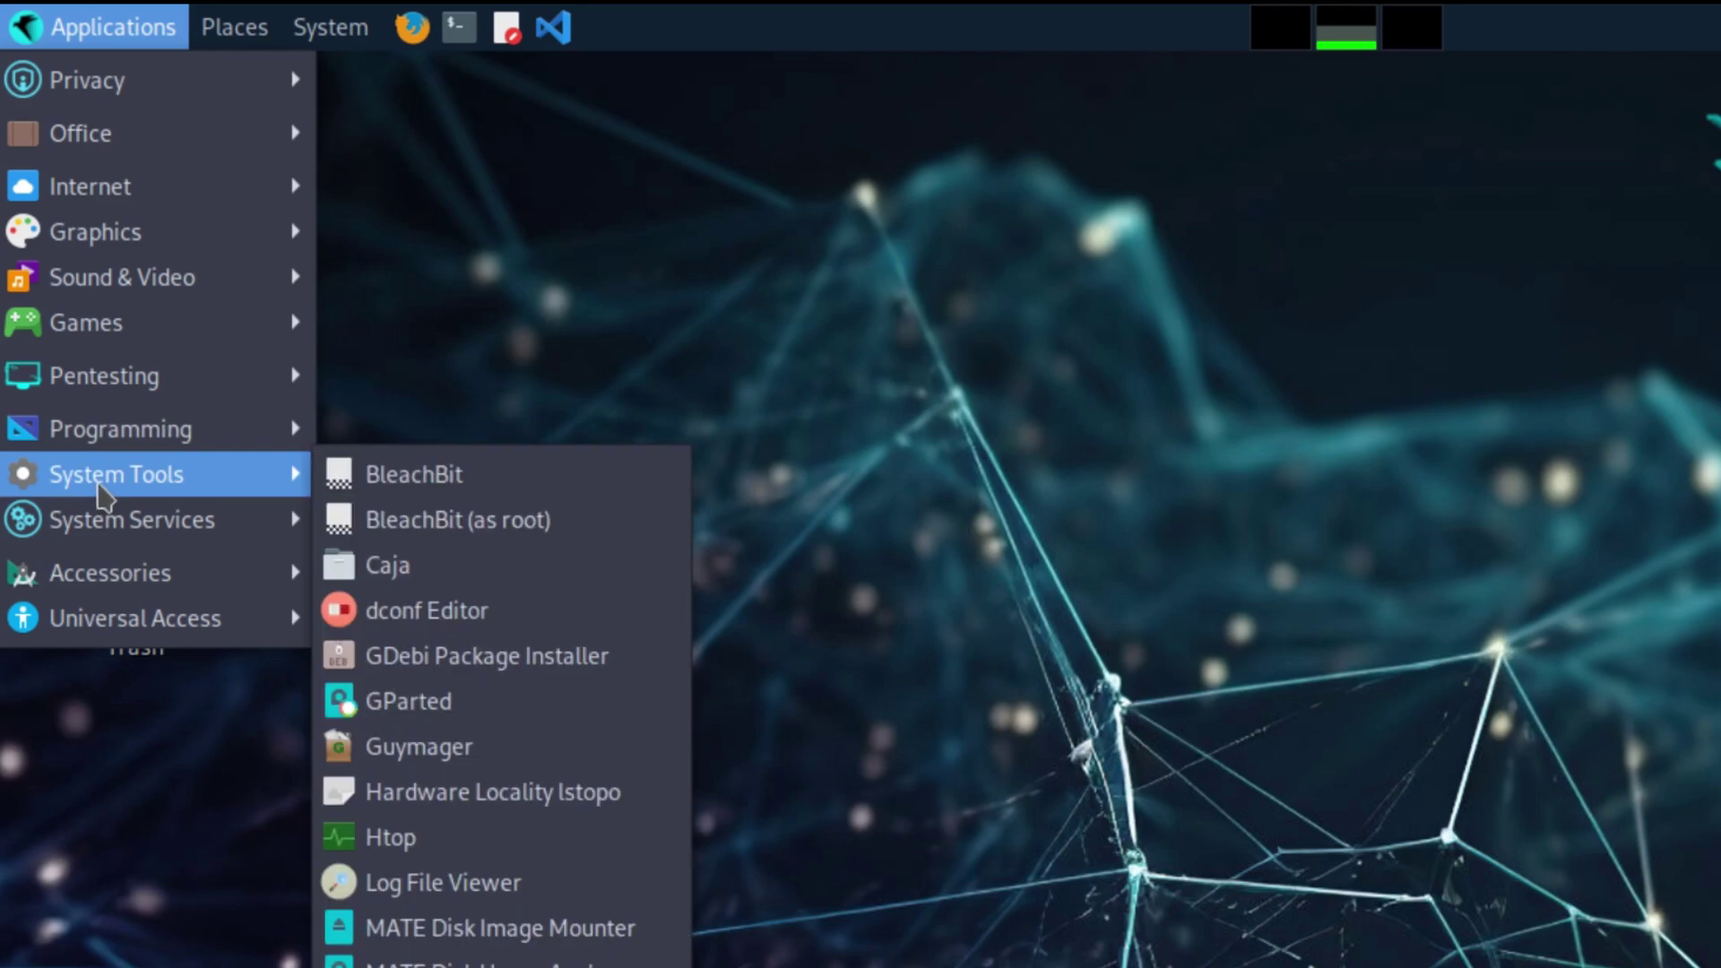
mouse_move(117, 529)
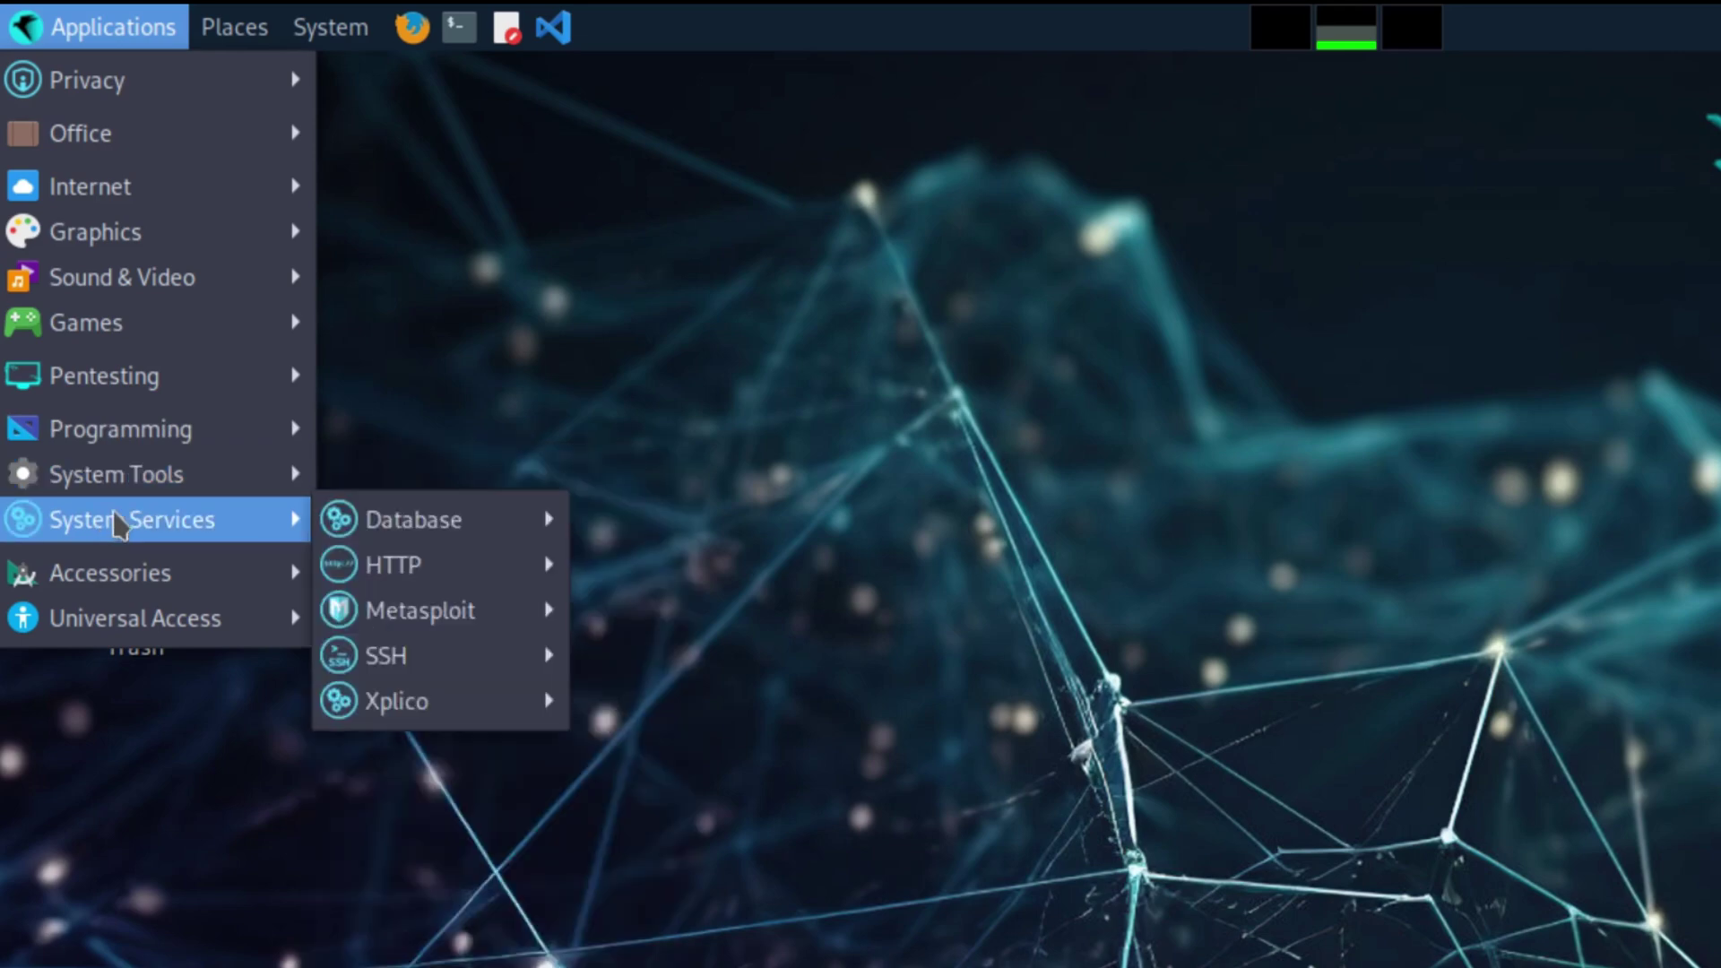
mouse_move(117, 574)
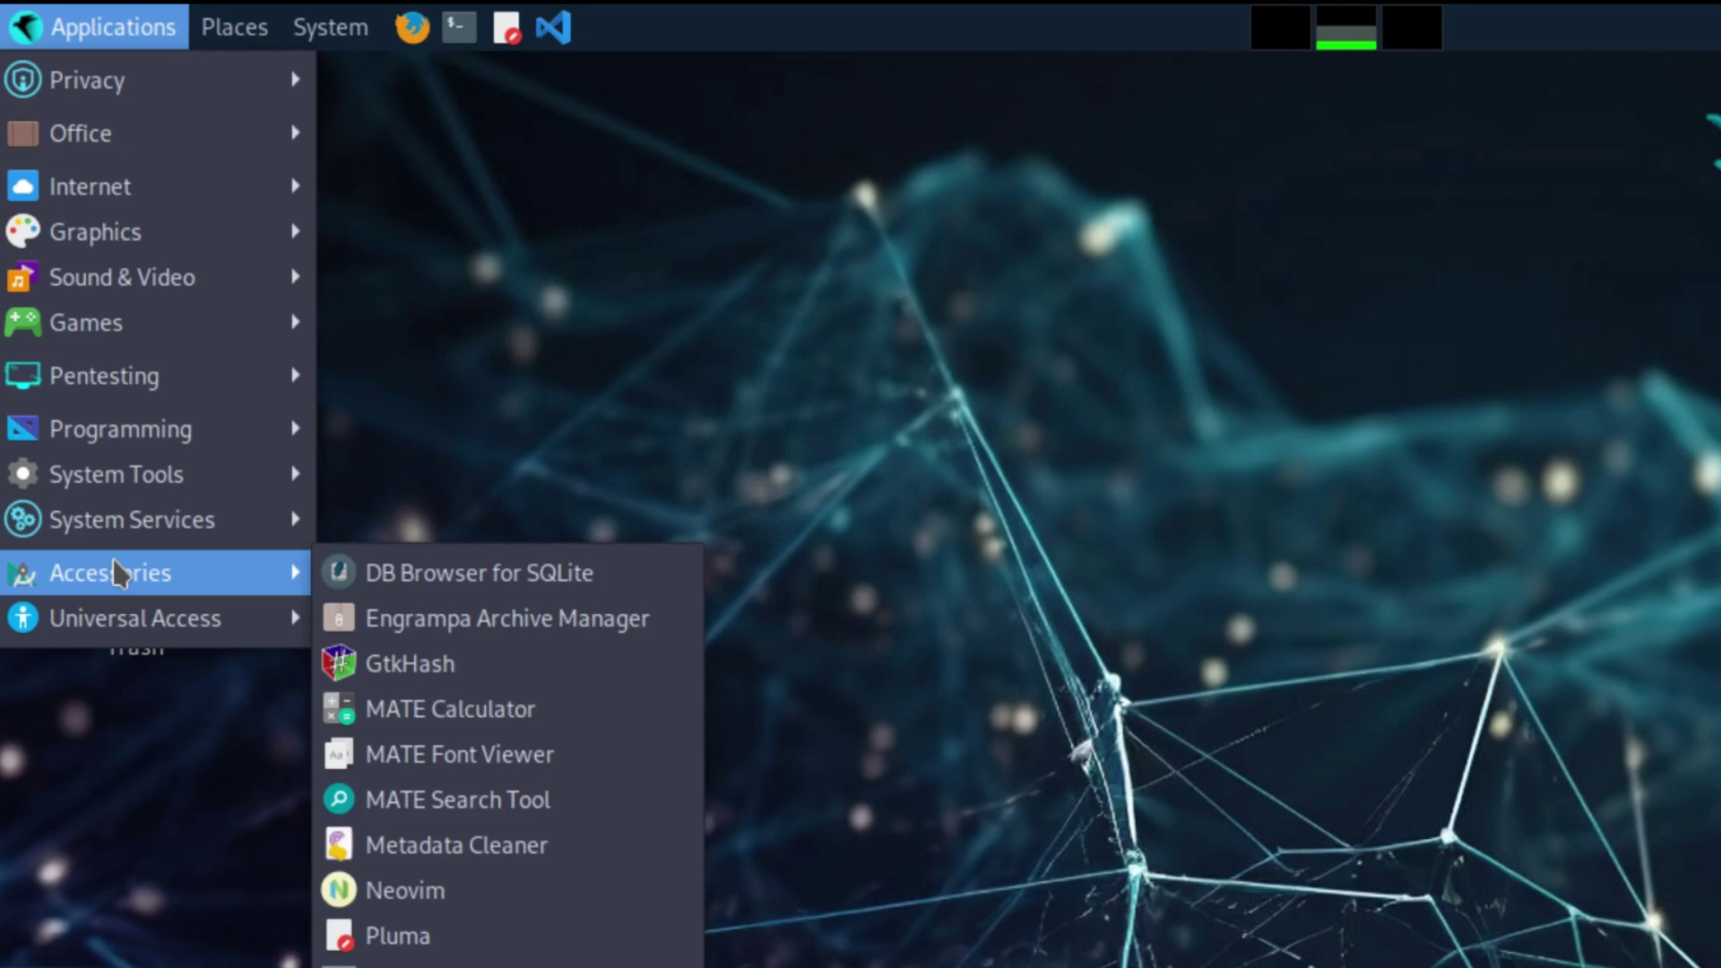
mouse_move(134, 627)
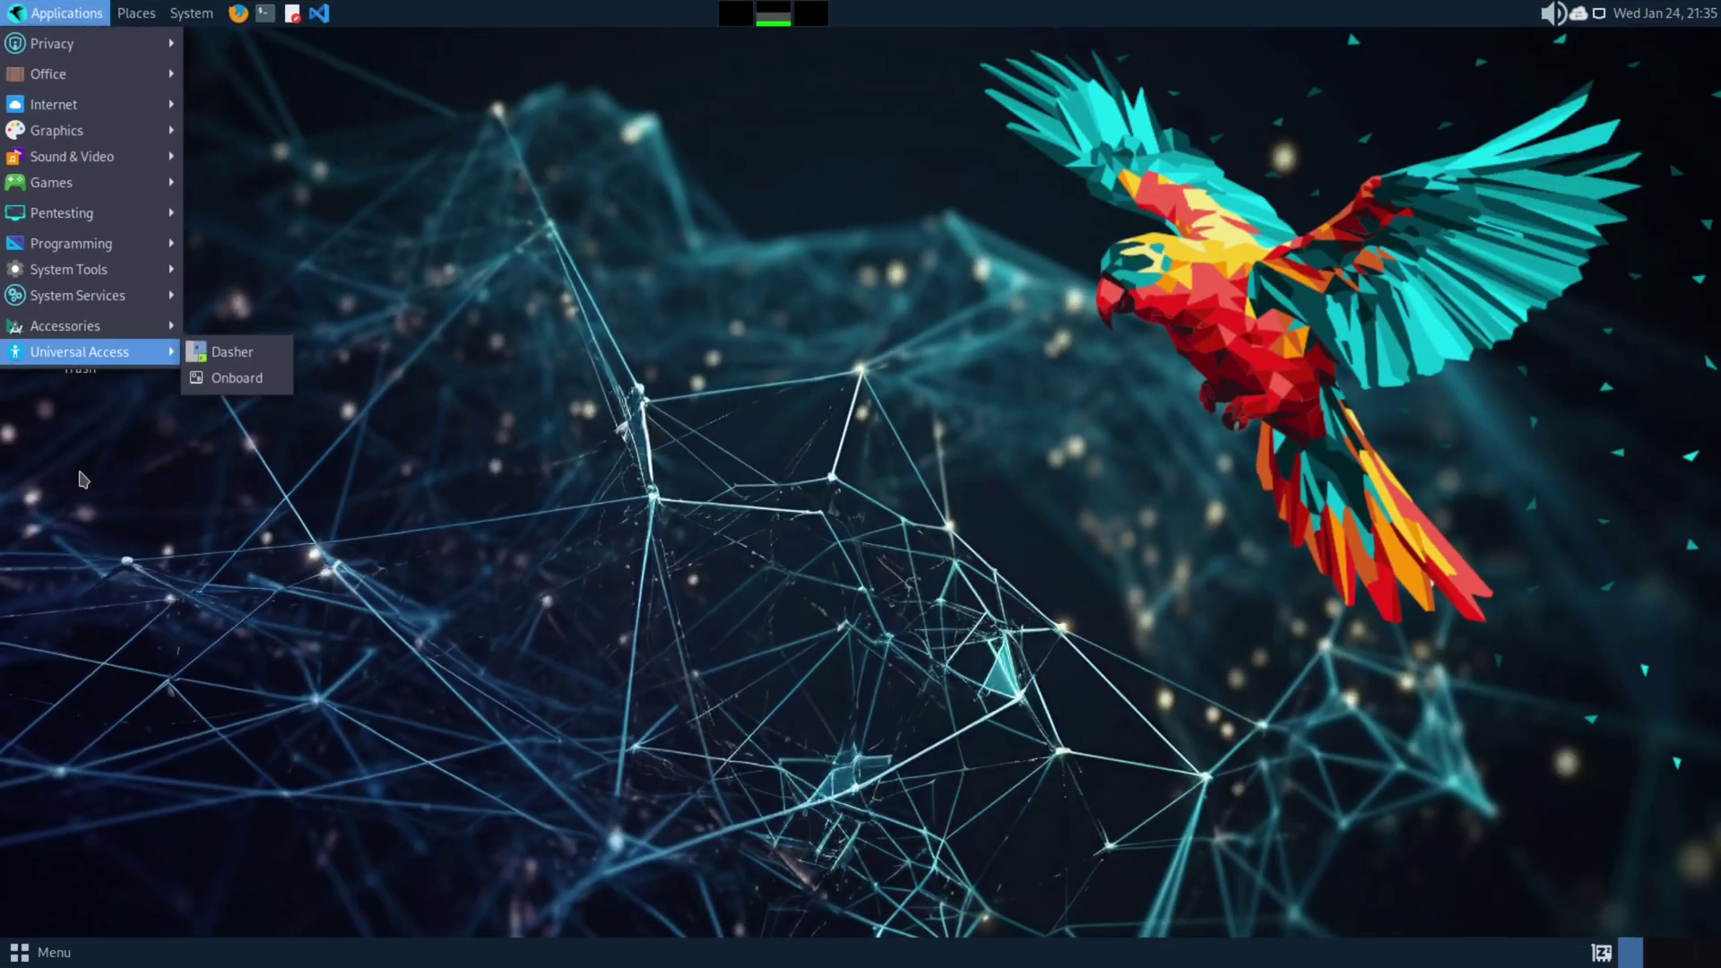
Step: Open the bottom Menu launcher and view All, Accessories, Administration, Games, Graphics and Internet
left_click(141, 847)
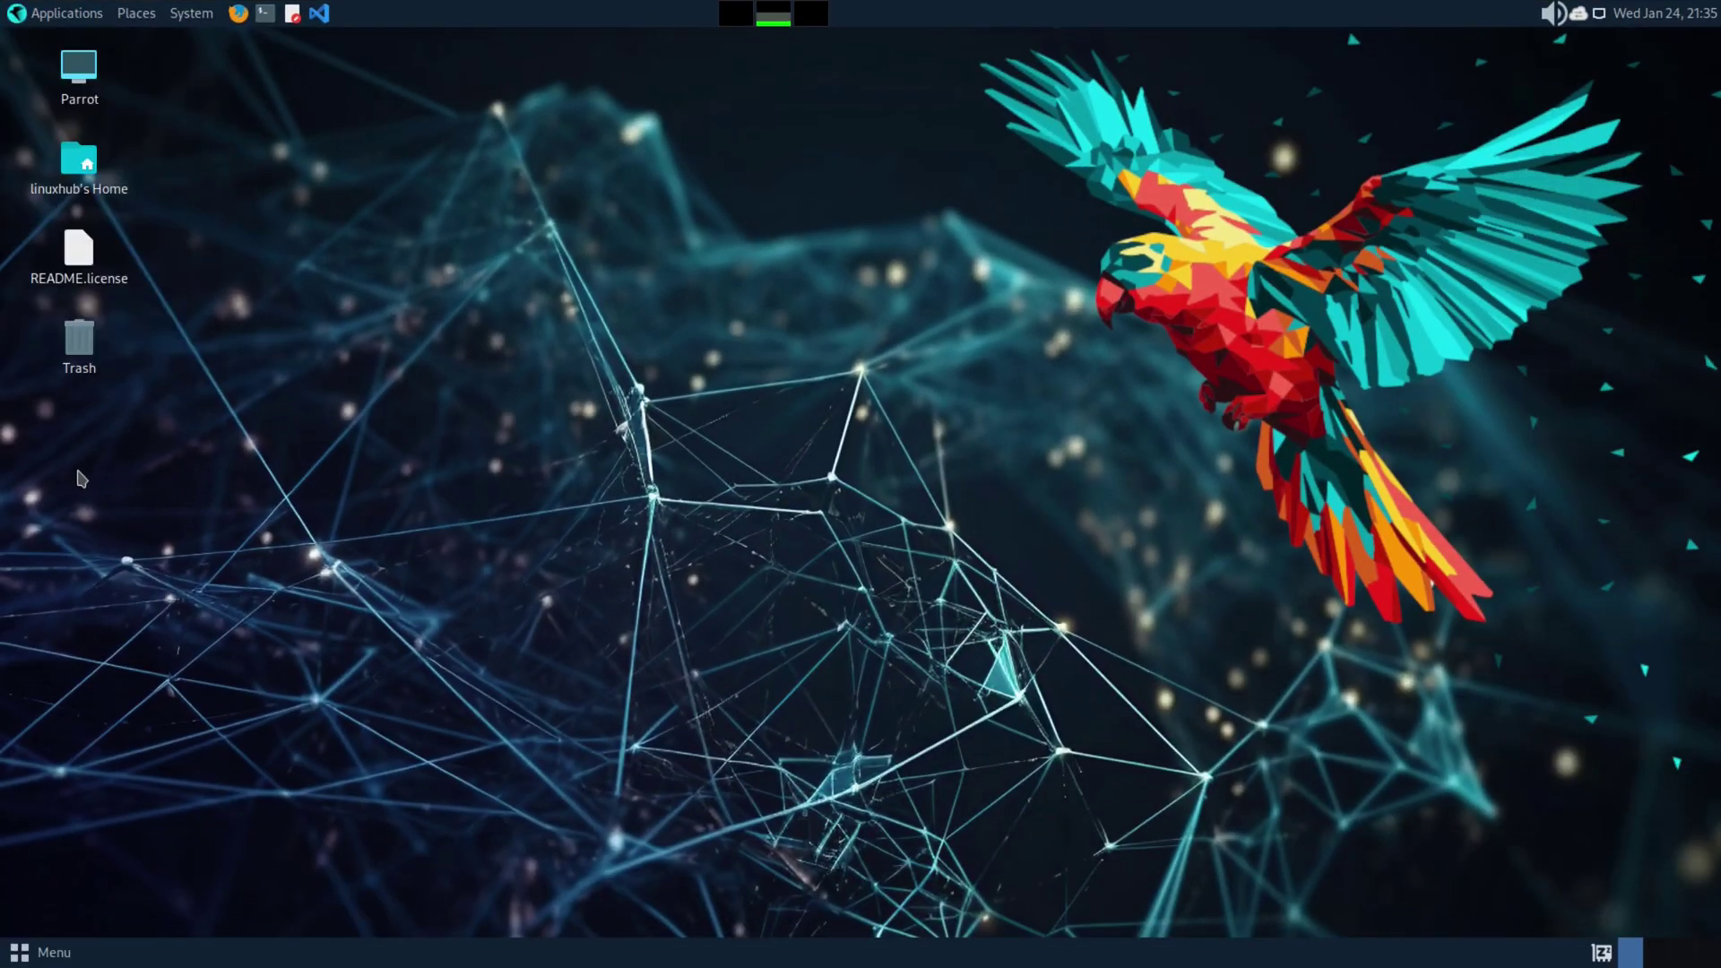
left_click(45, 952)
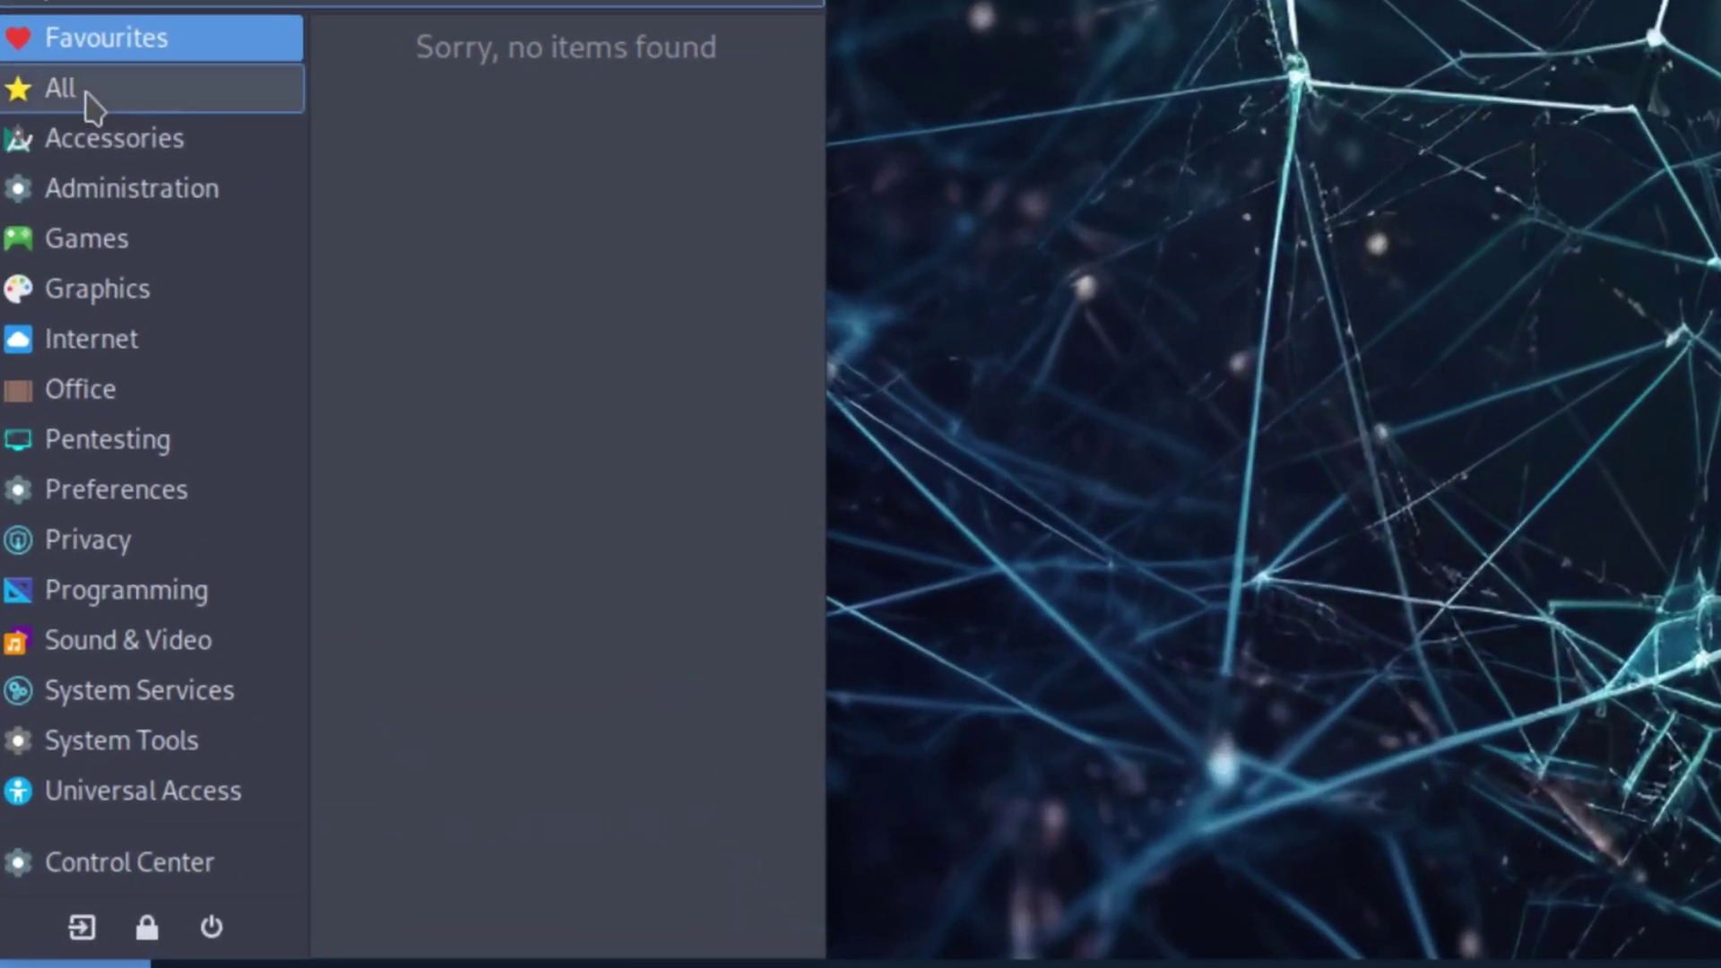
left_click(86, 95)
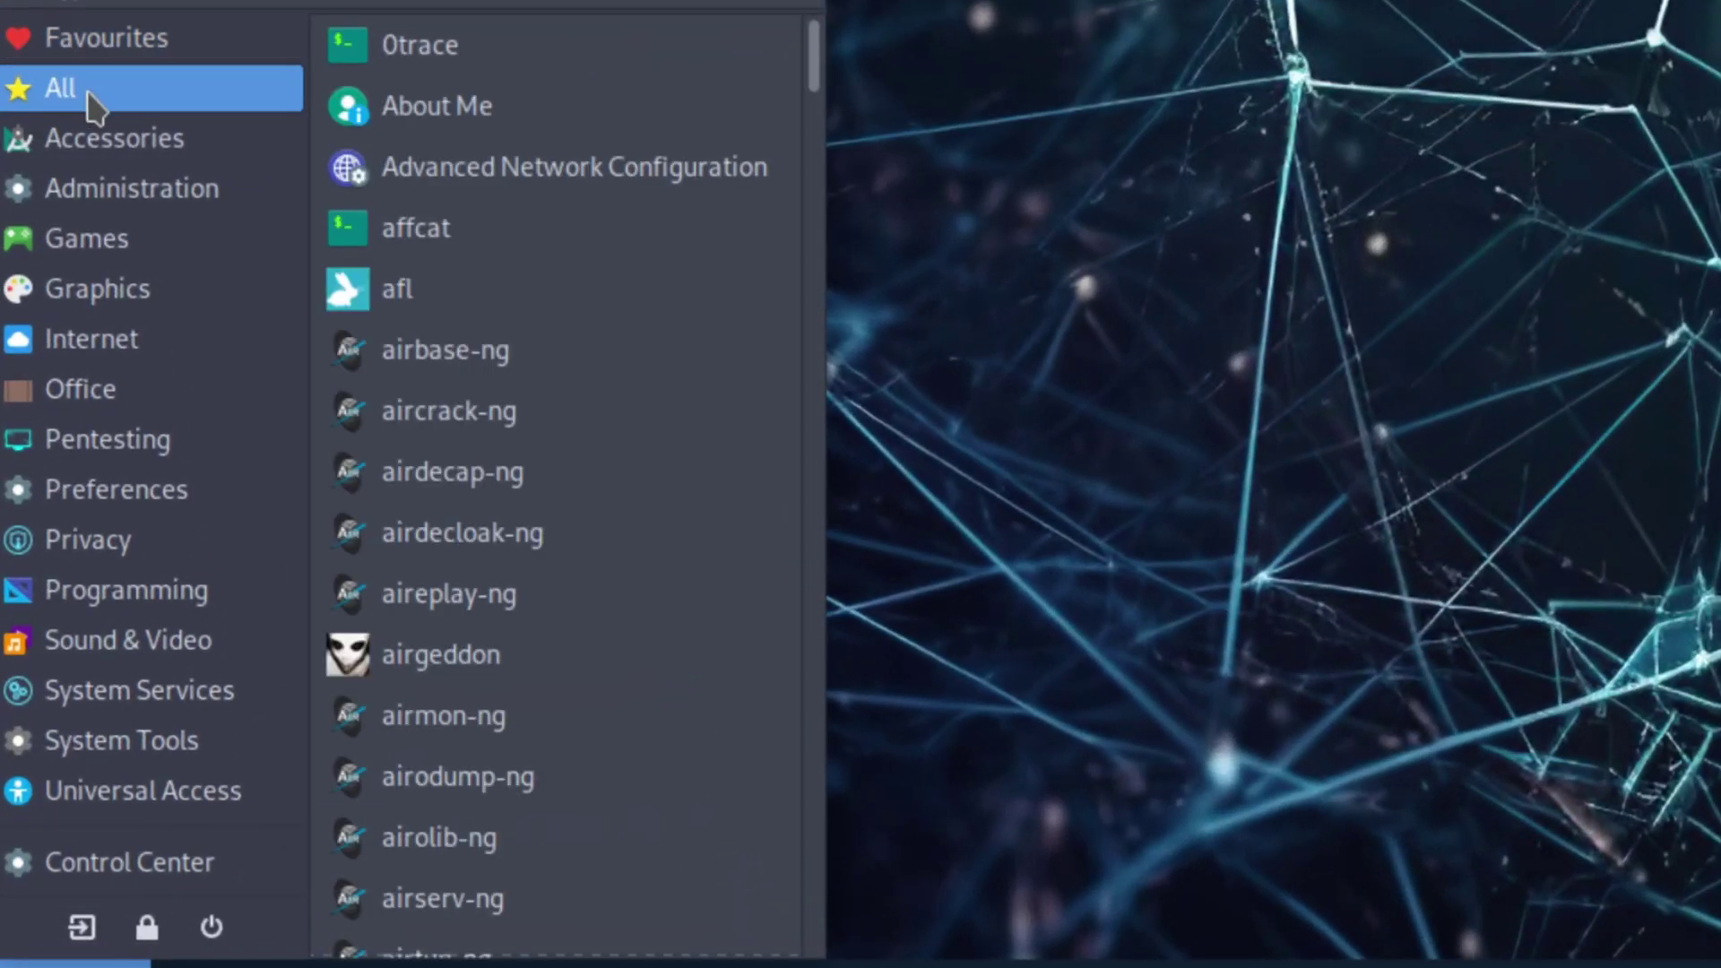
left_click(90, 146)
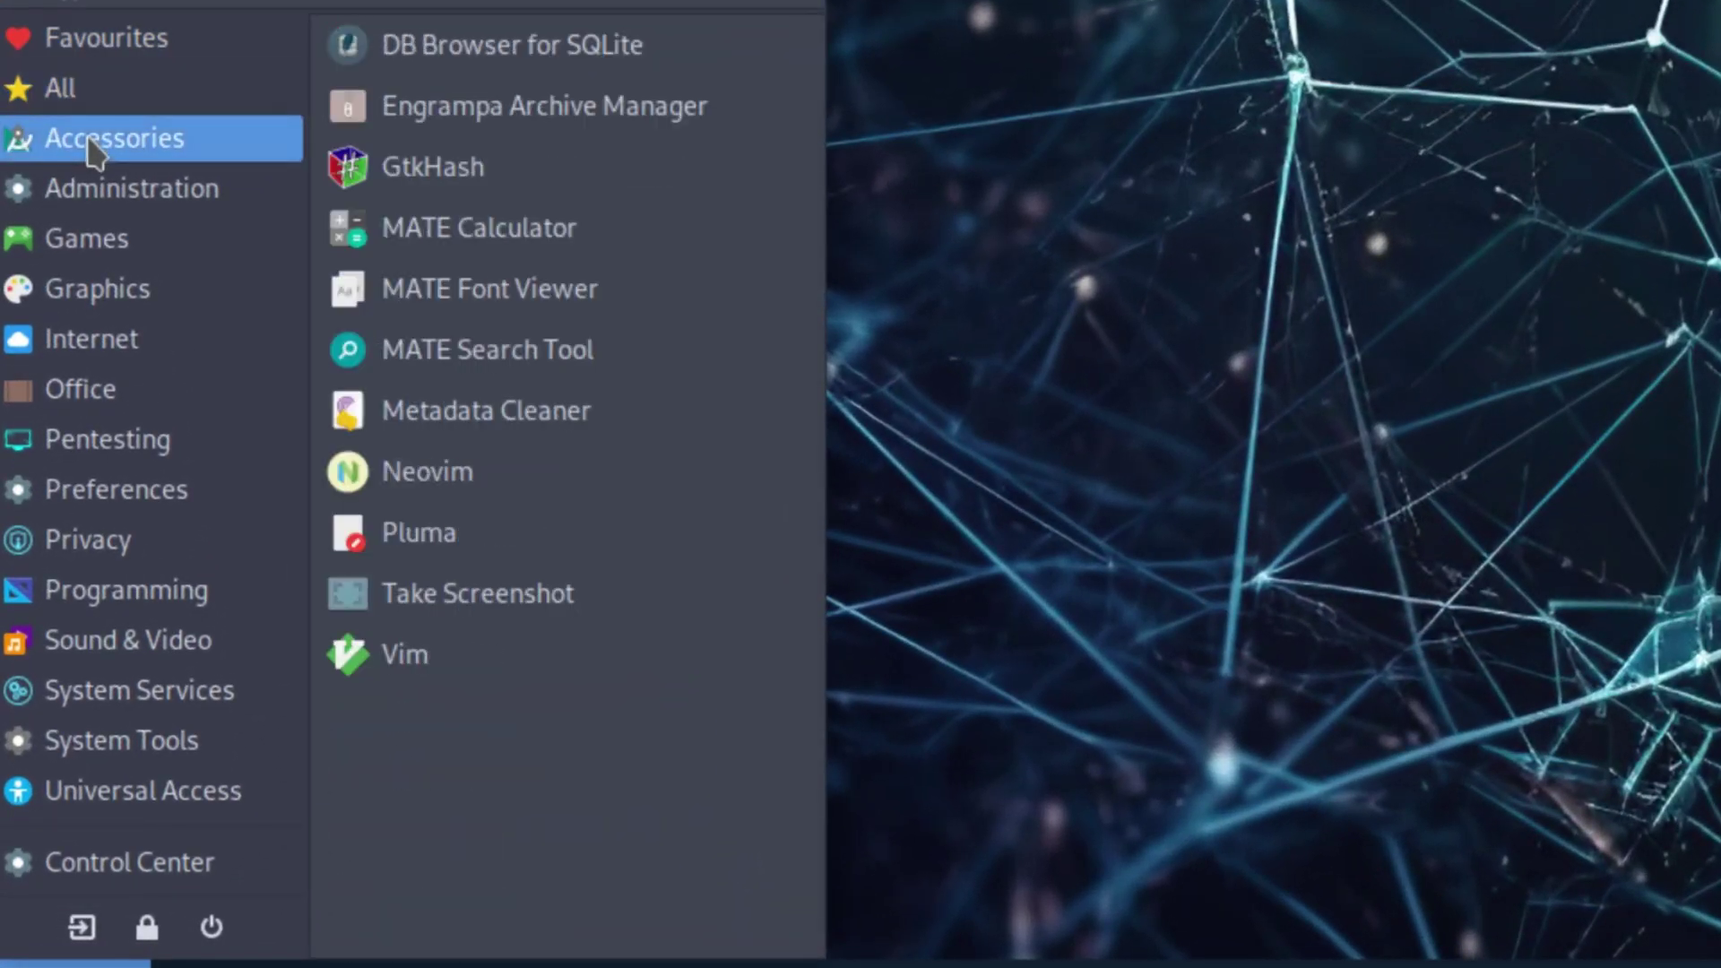
left_click(134, 197)
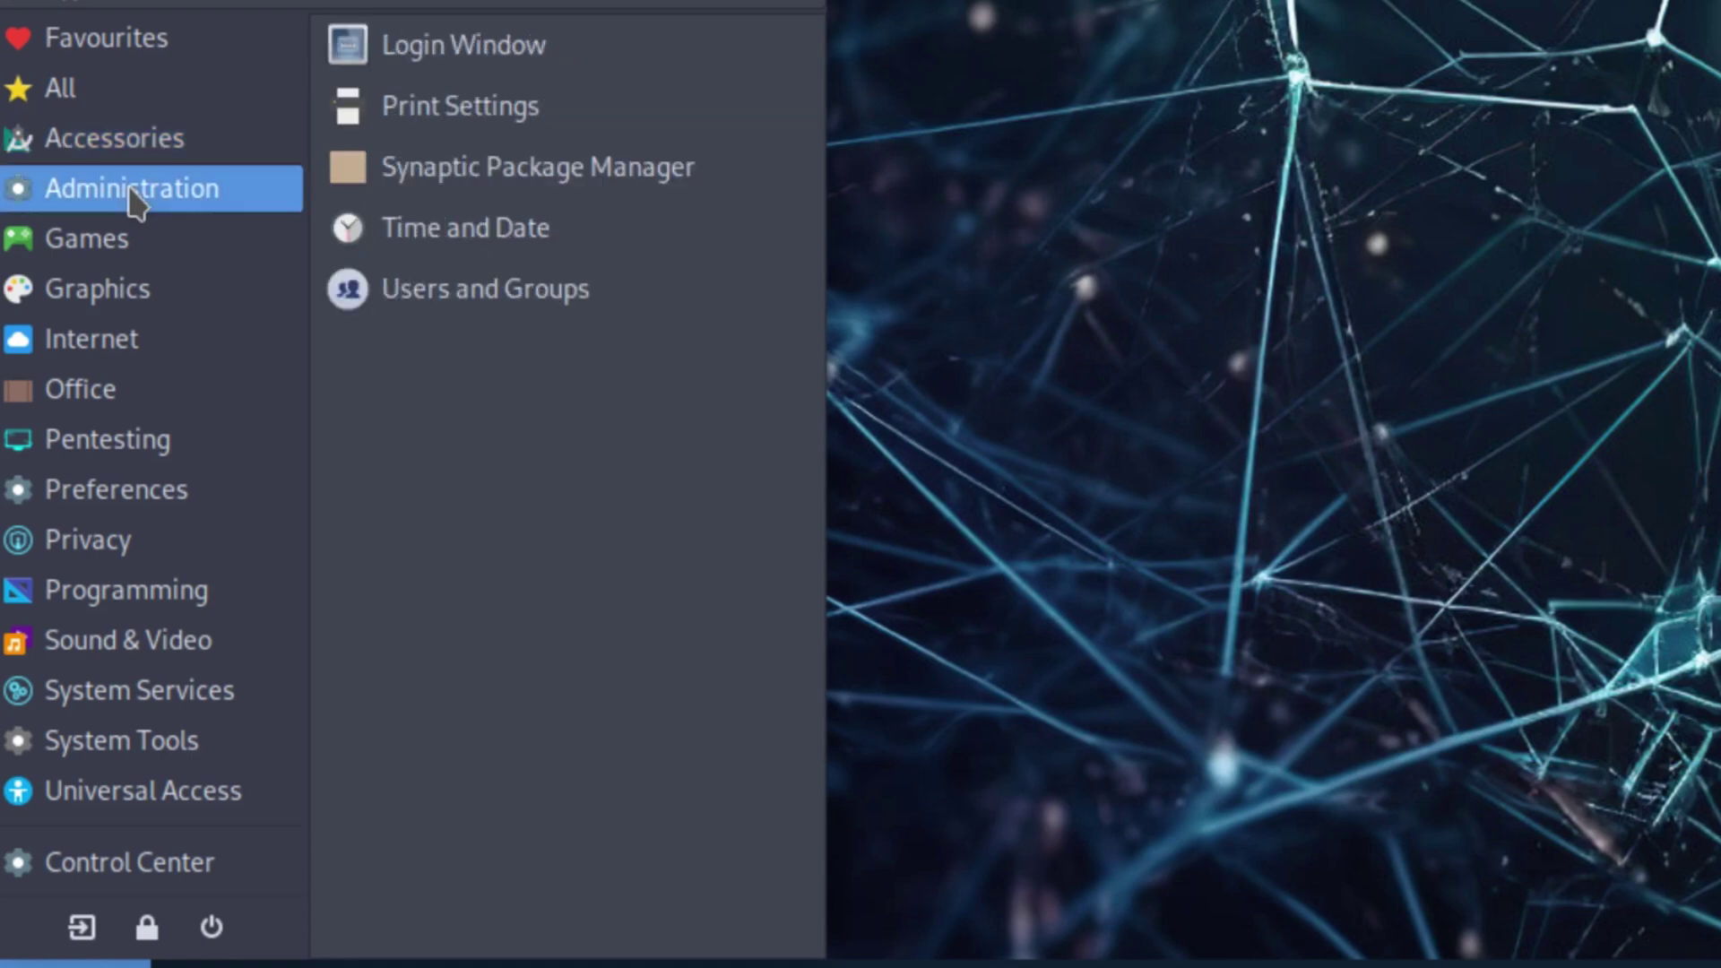
left_click(94, 242)
left_click(88, 292)
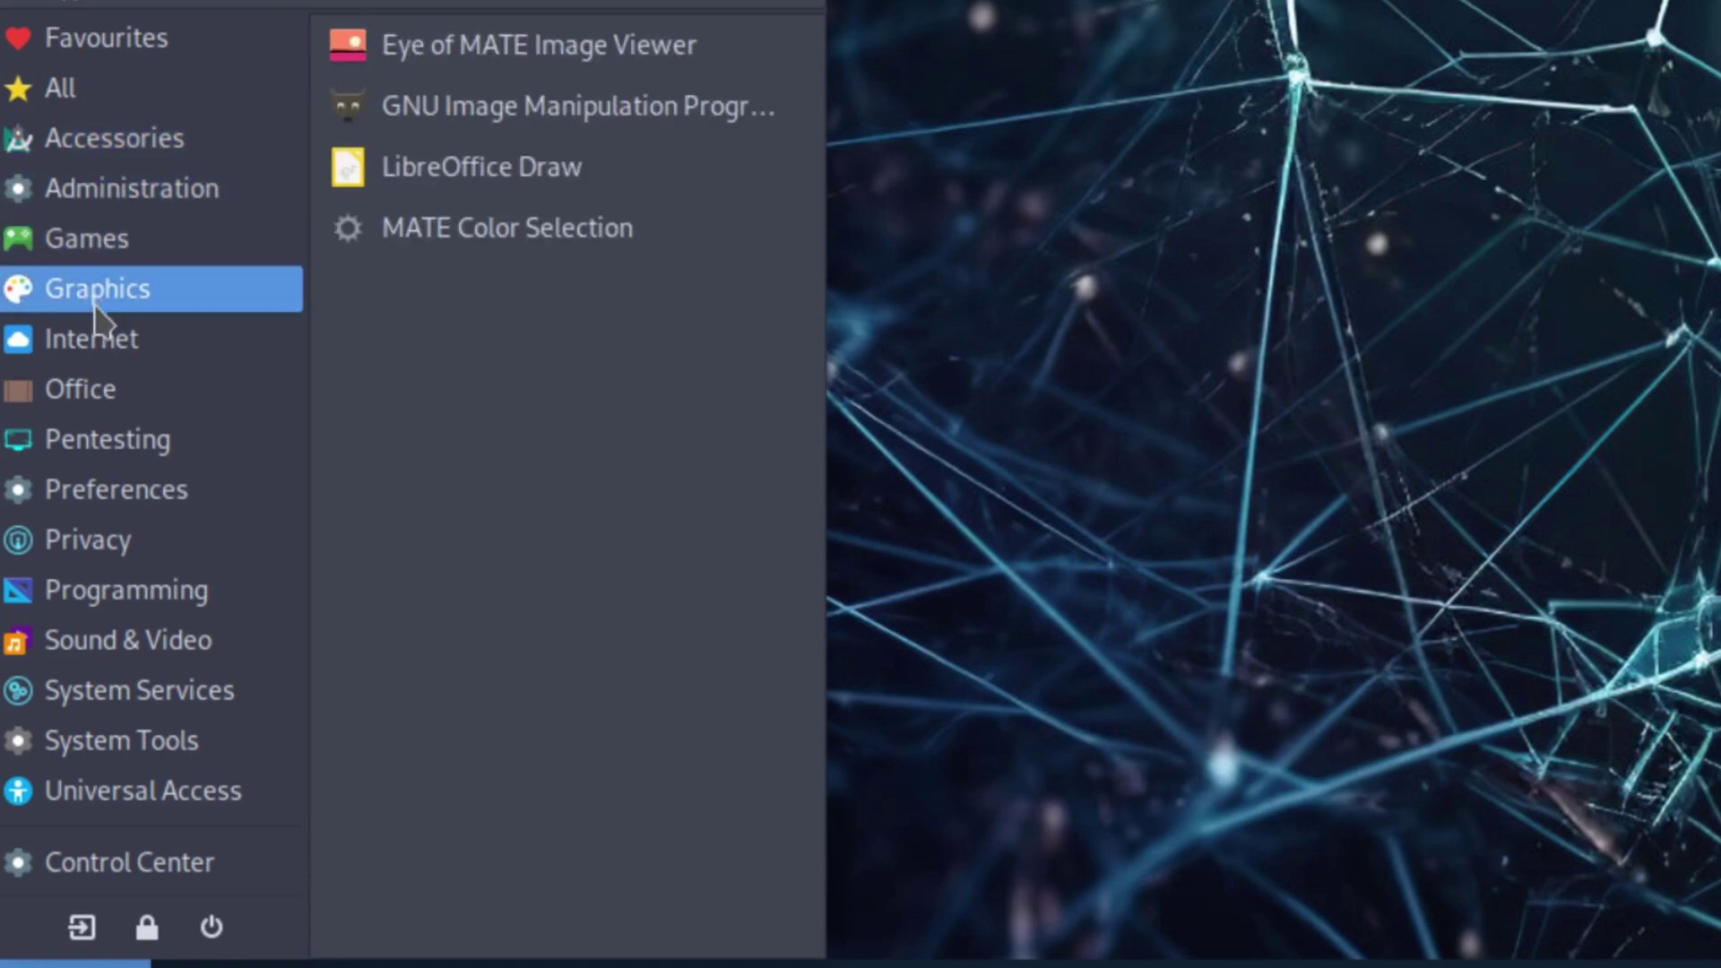
left_click(114, 354)
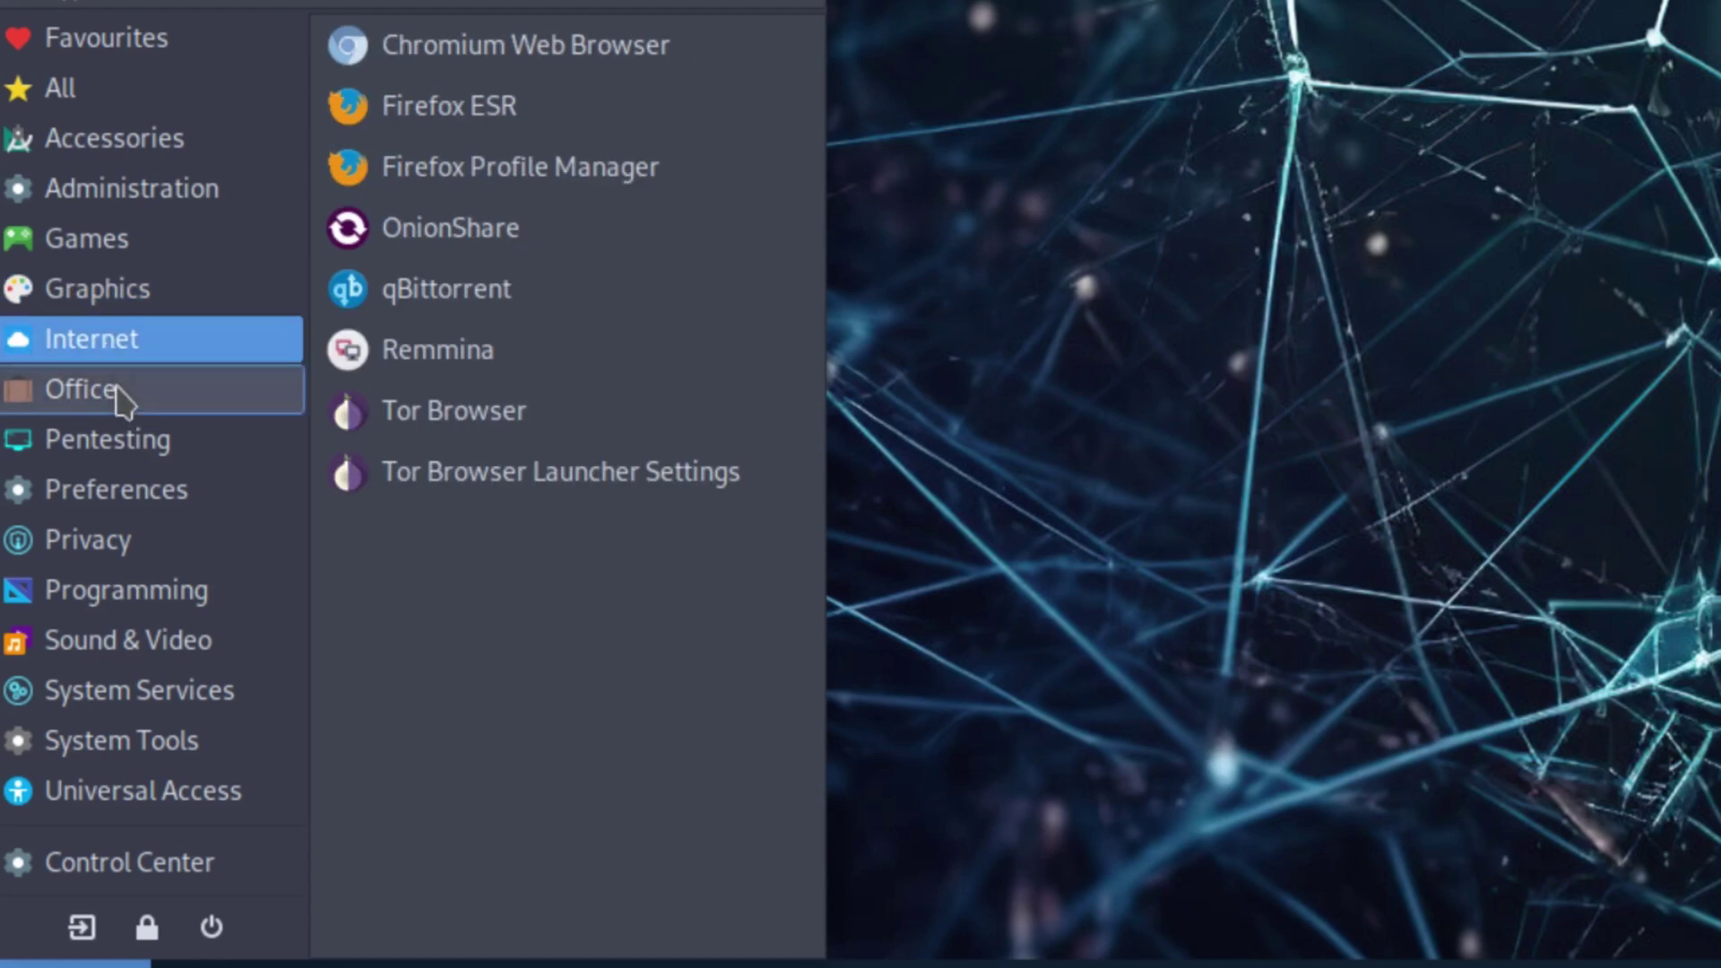
Step: View Office, Pentesting, Preferences, Privacy, Programming, Sound & Video, System Services, System Tools and Universal Access
left_click(107, 389)
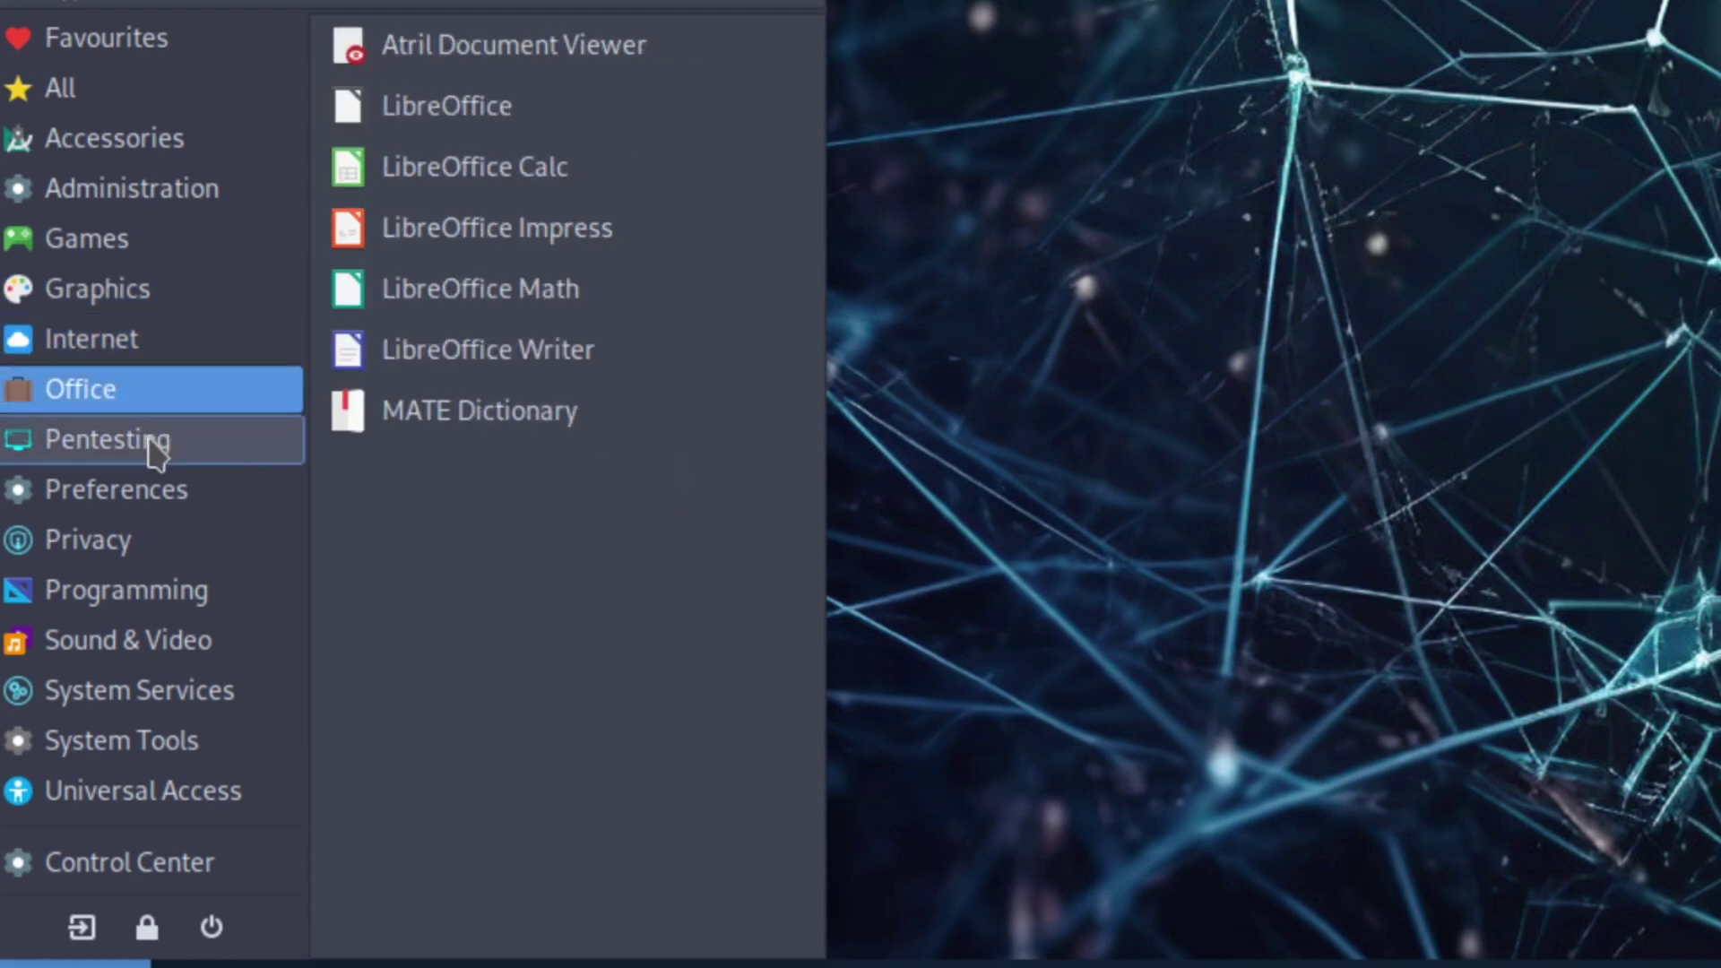
left_click(152, 443)
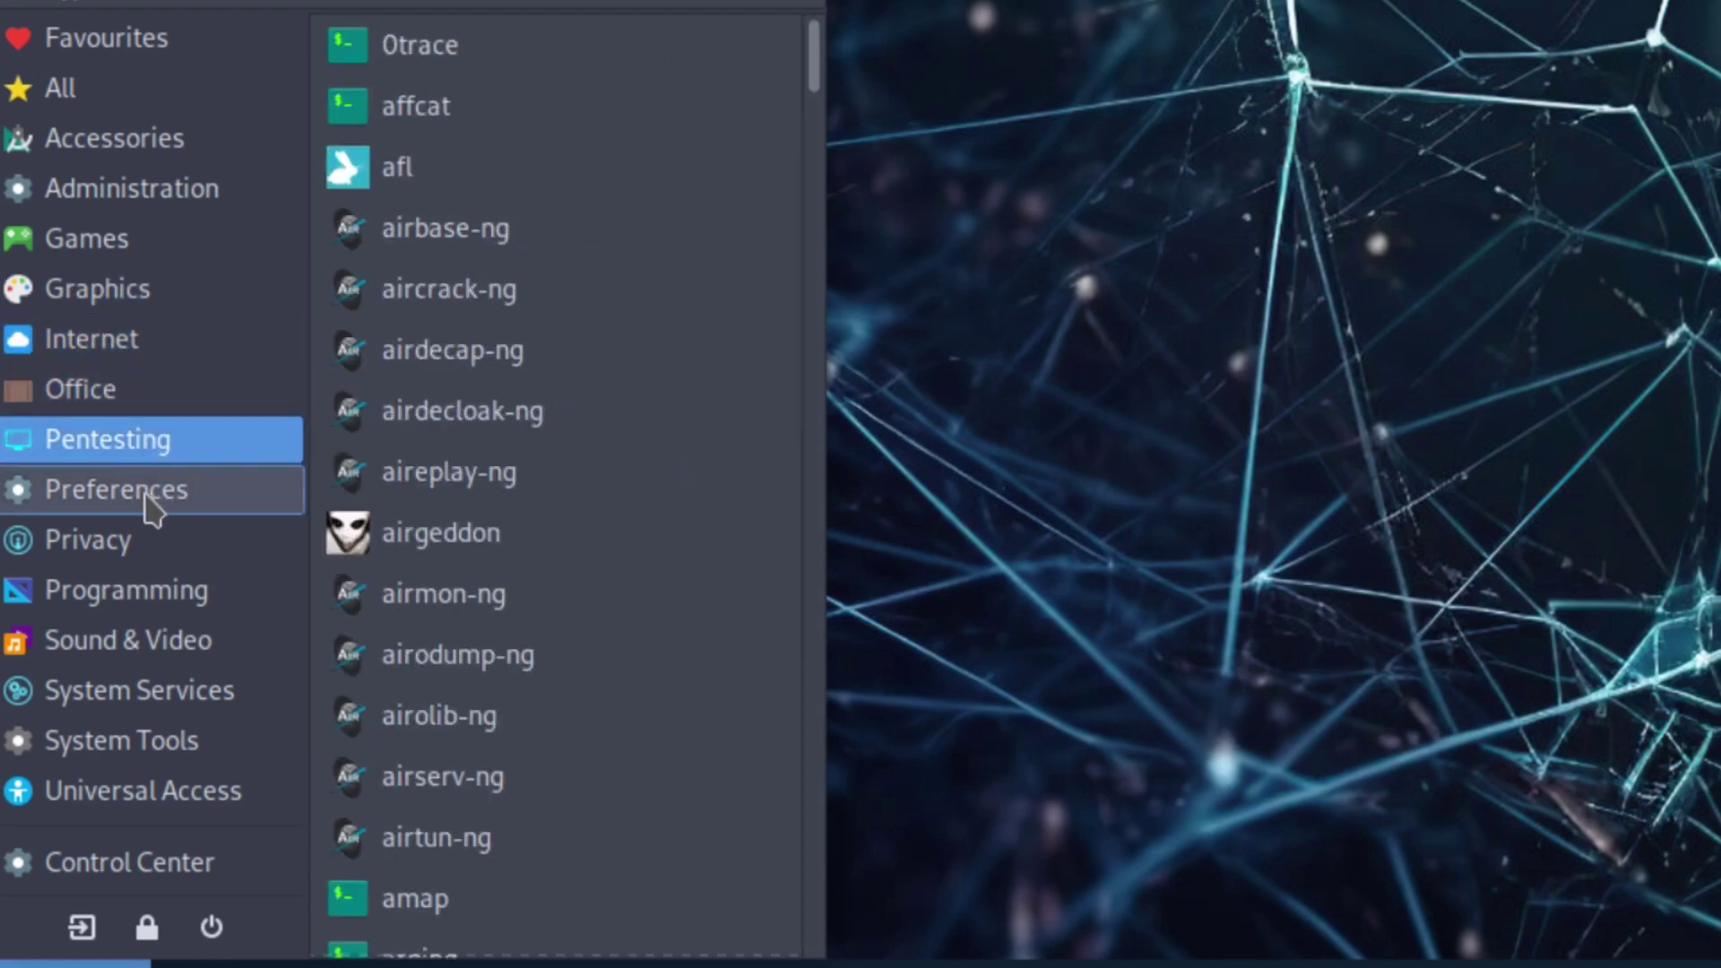
left_click(107, 495)
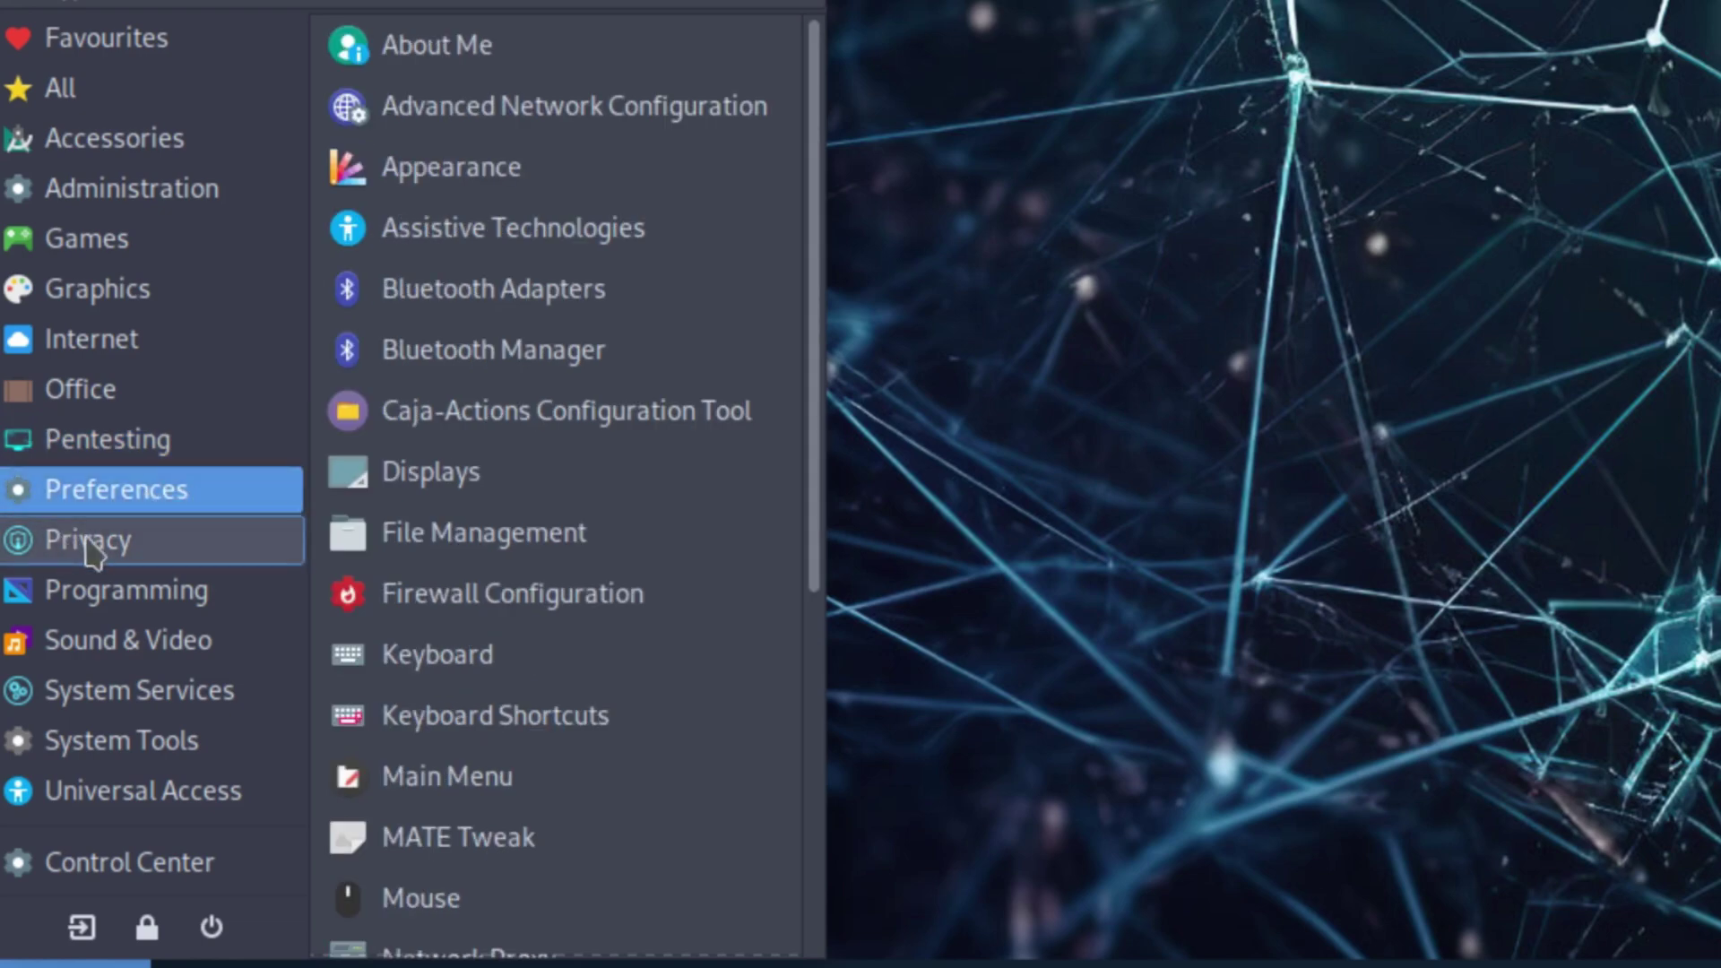
left_click(87, 540)
left_click(130, 594)
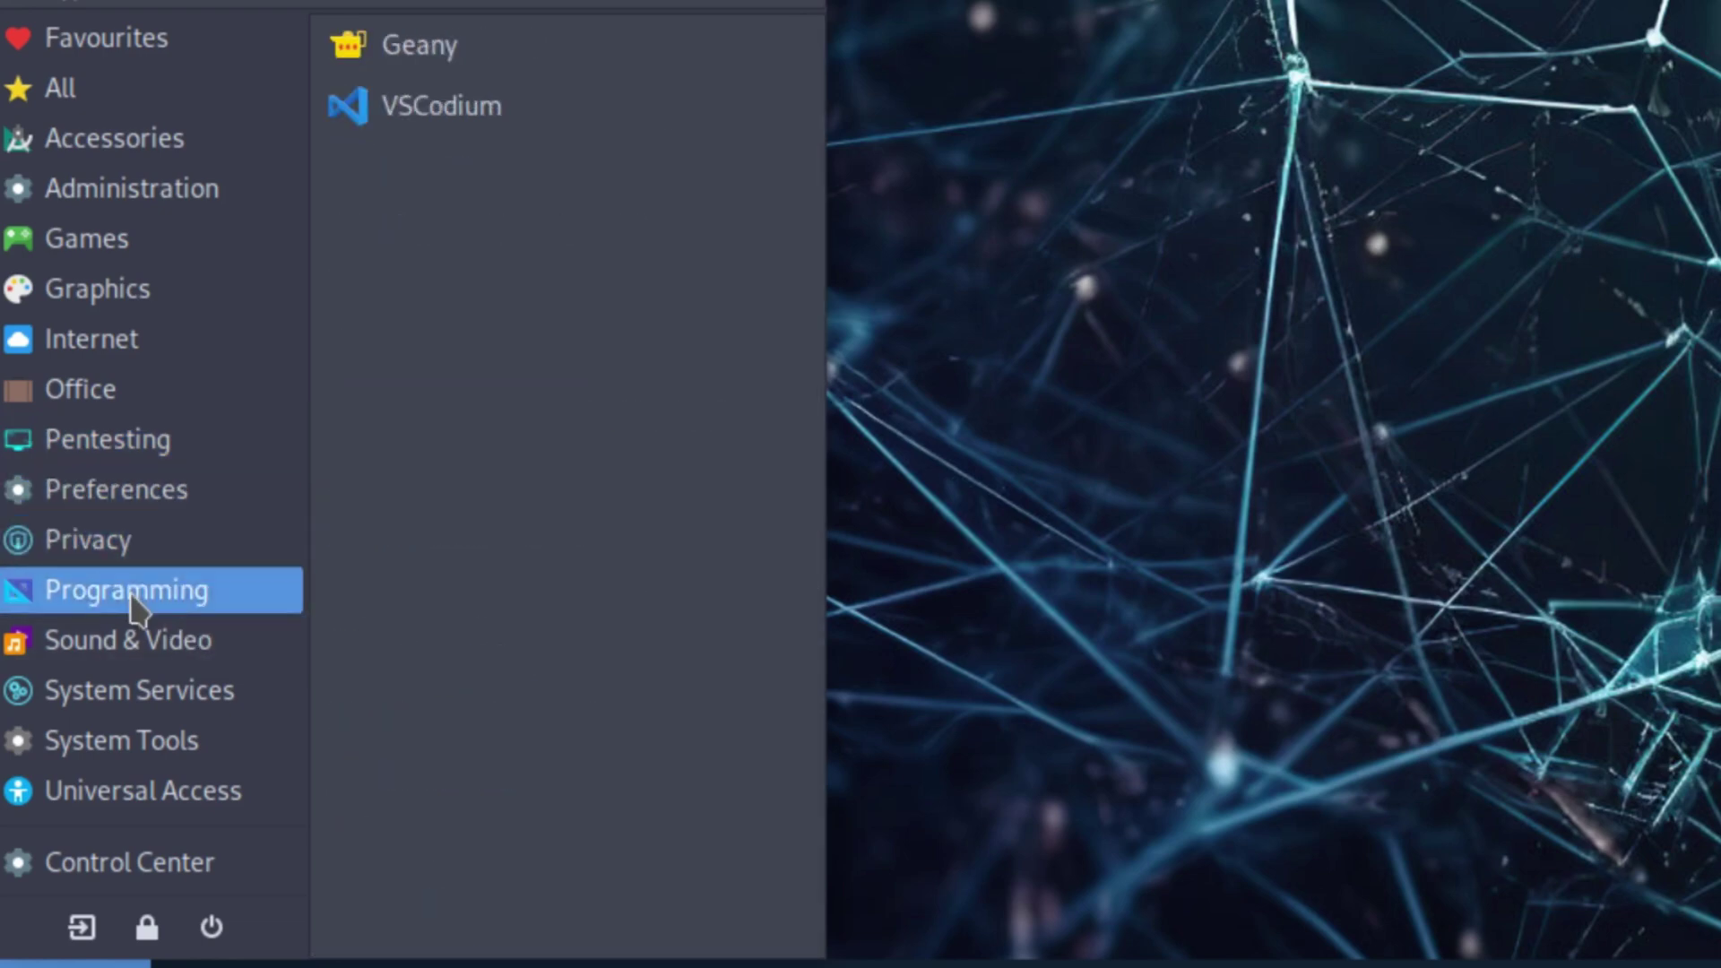
left_click(113, 642)
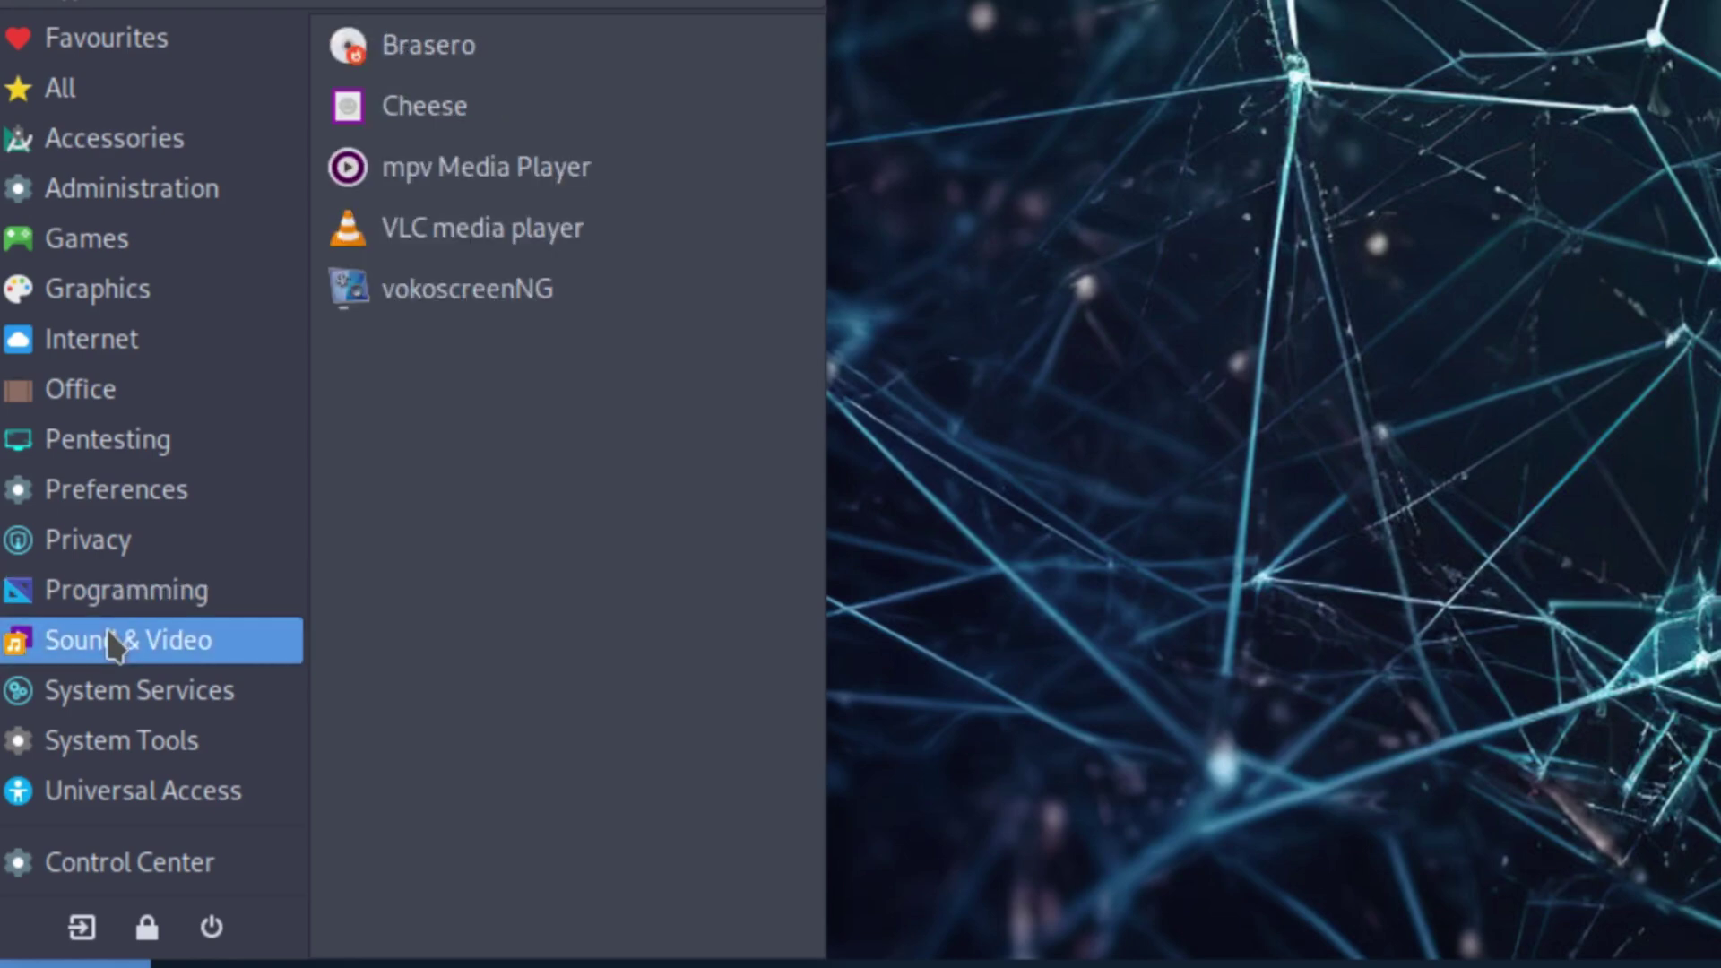
left_click(134, 701)
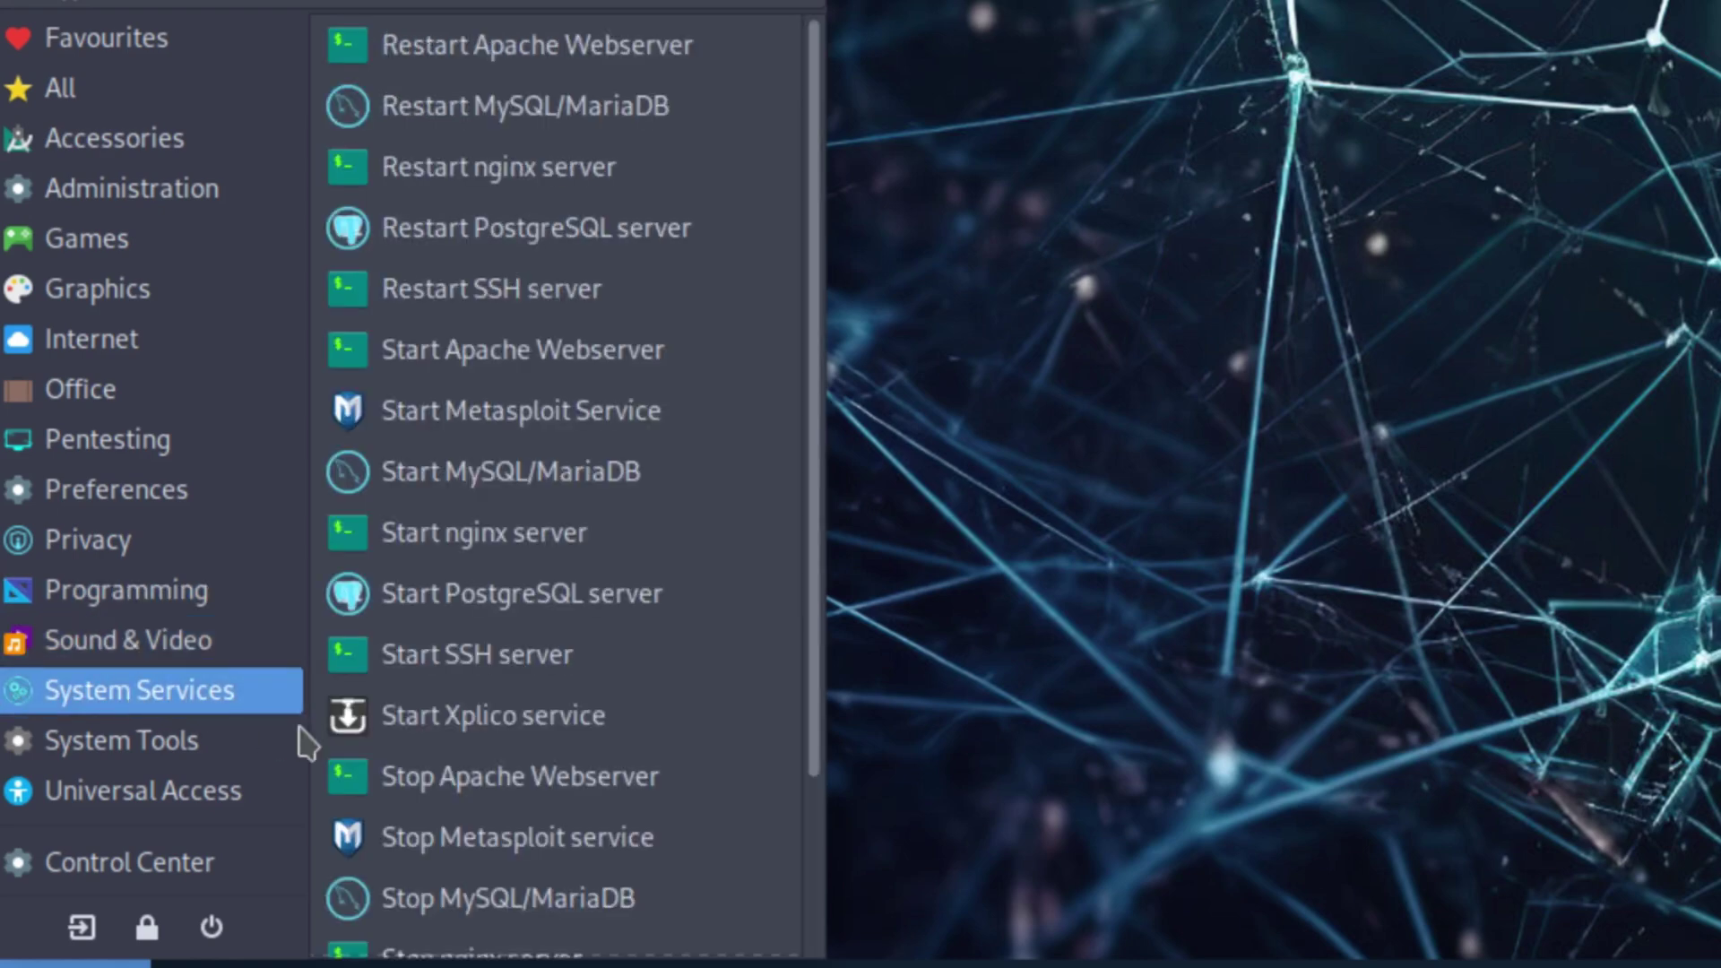
left_click(116, 742)
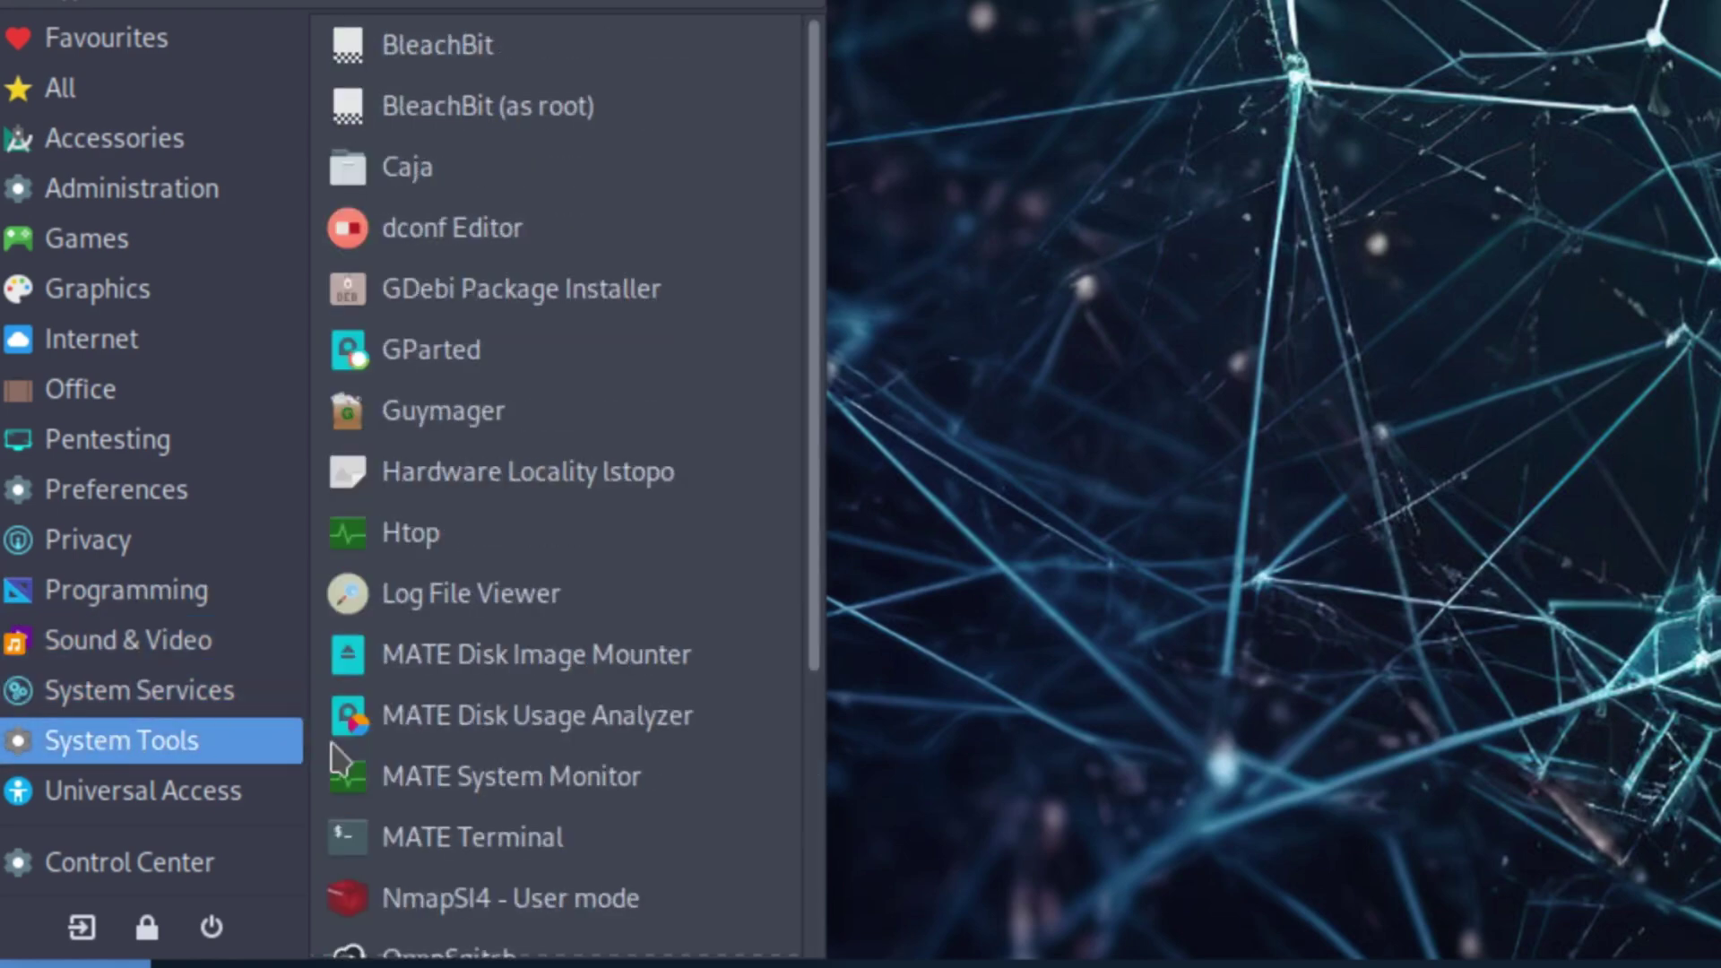
left_click(127, 794)
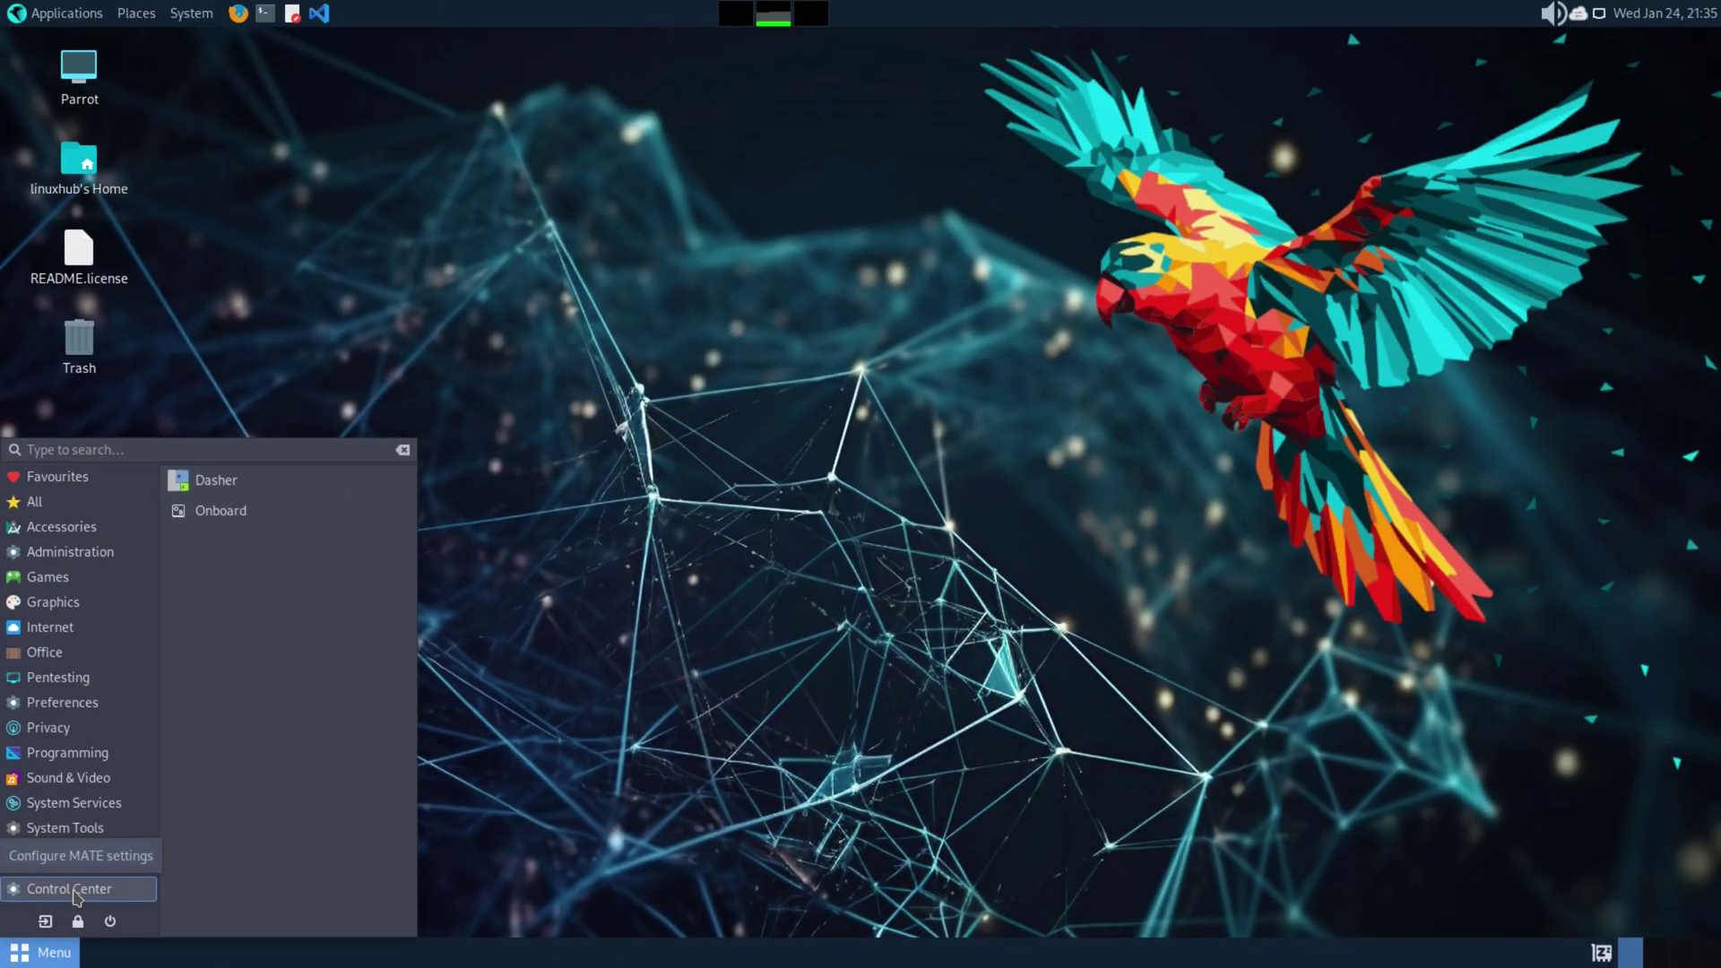
Step: Launch the Control Center, scroll through its Administration, Hardware and Look and Feel panels, then close it
left_click(76, 889)
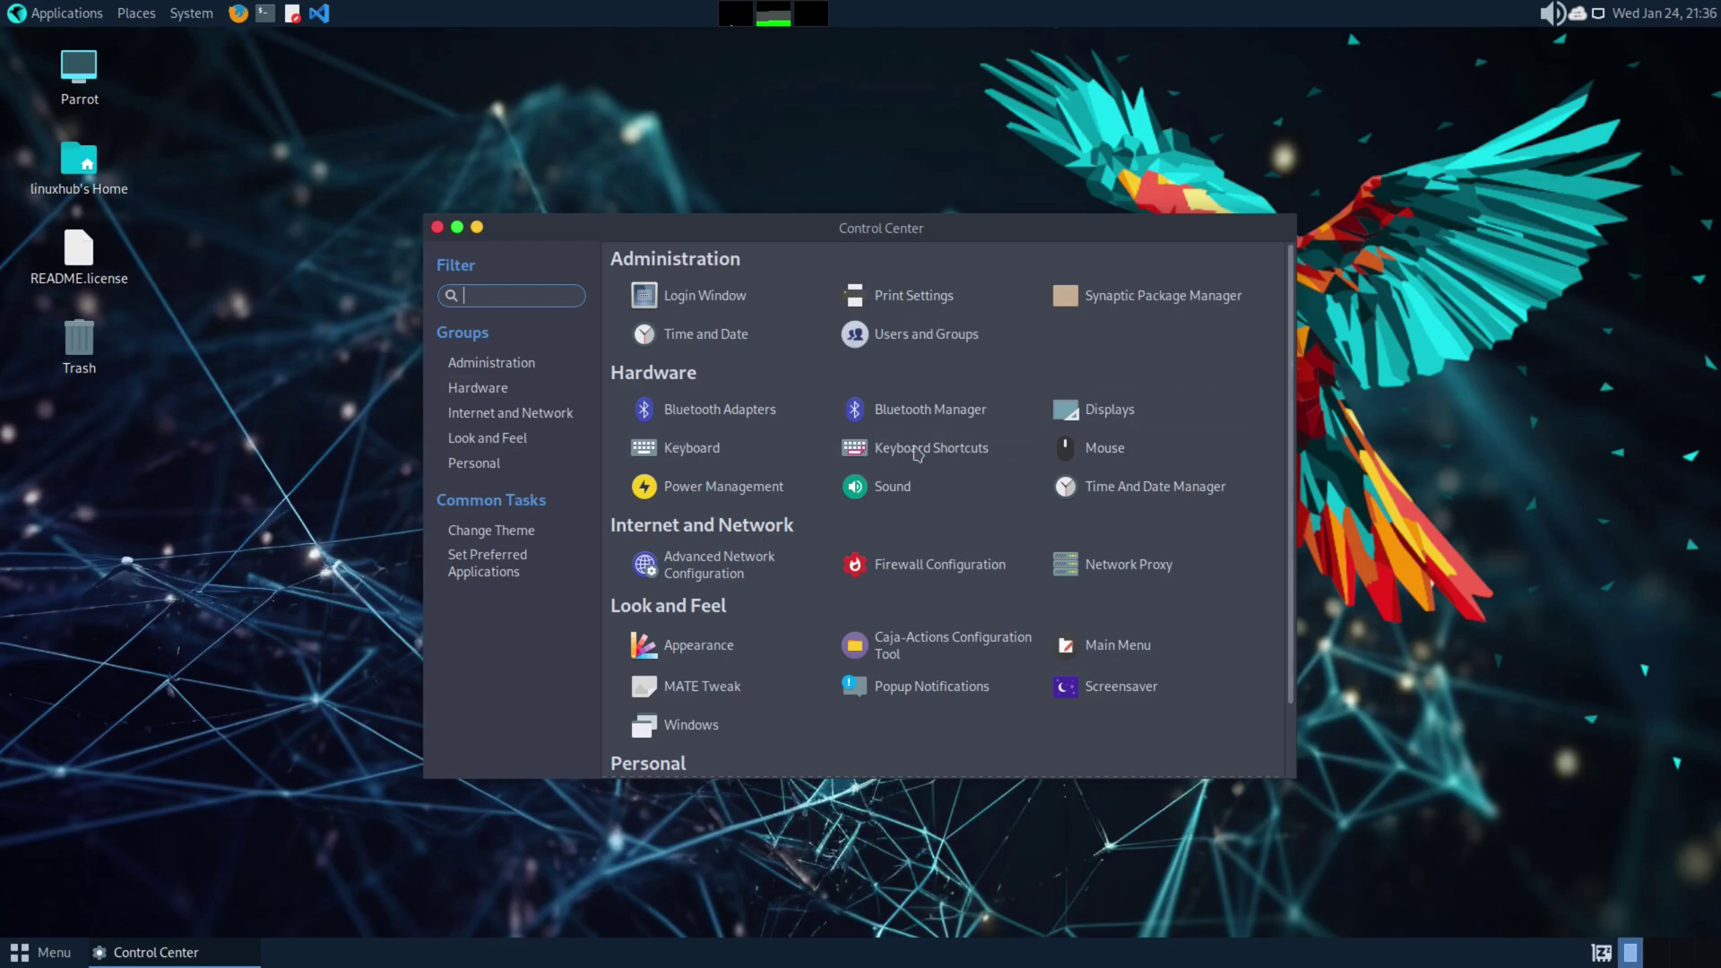
scroll(1018, 614, "down", 2)
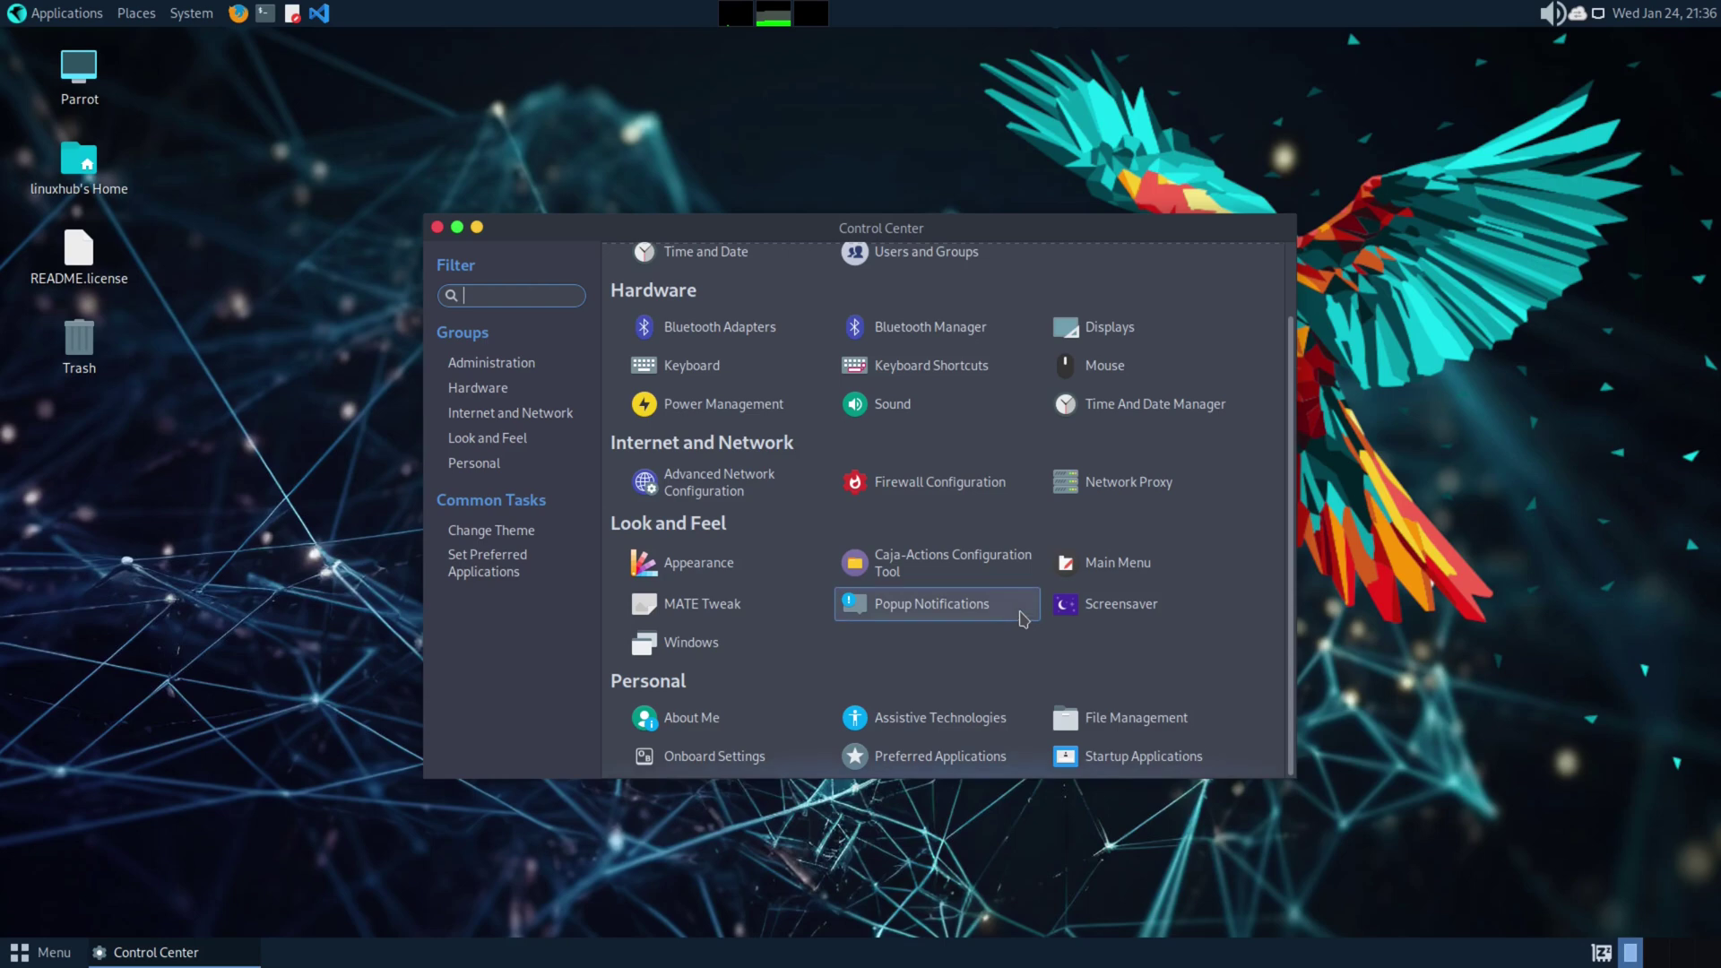
scroll(1023, 619, "up", 2)
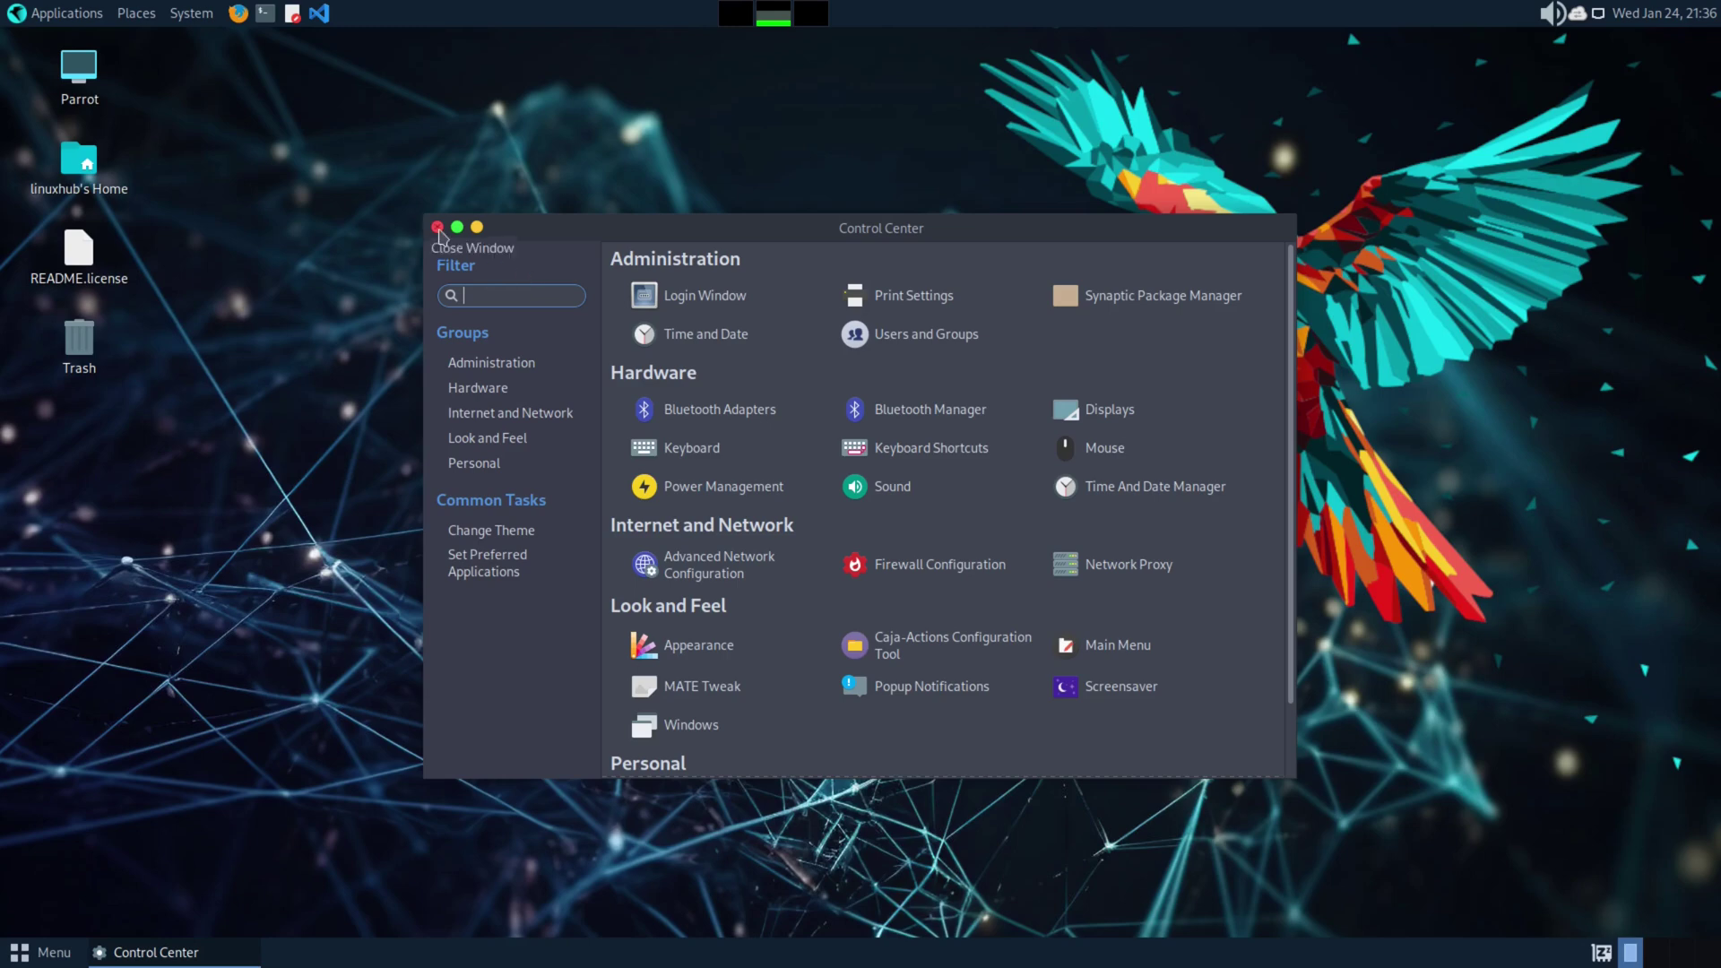
left_click(437, 228)
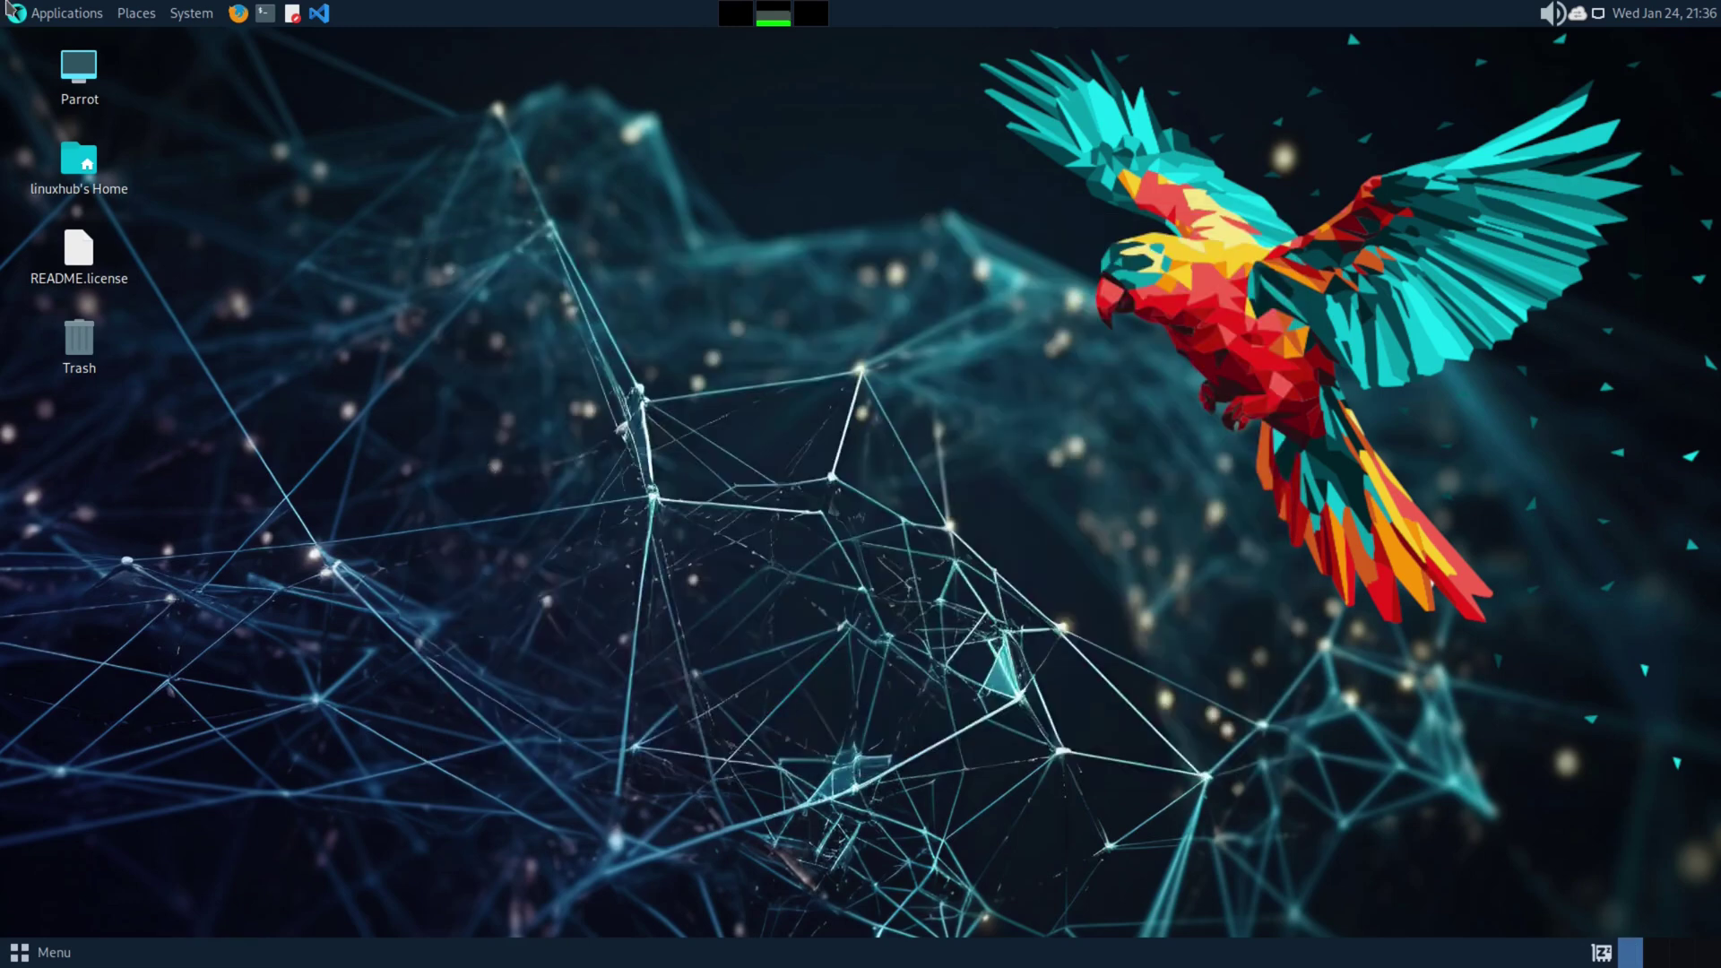
Step: Browse the Privacy submenus, then show Pentesting > Most Used Tools, aircrack-ng through wireshark
left_click(47, 11)
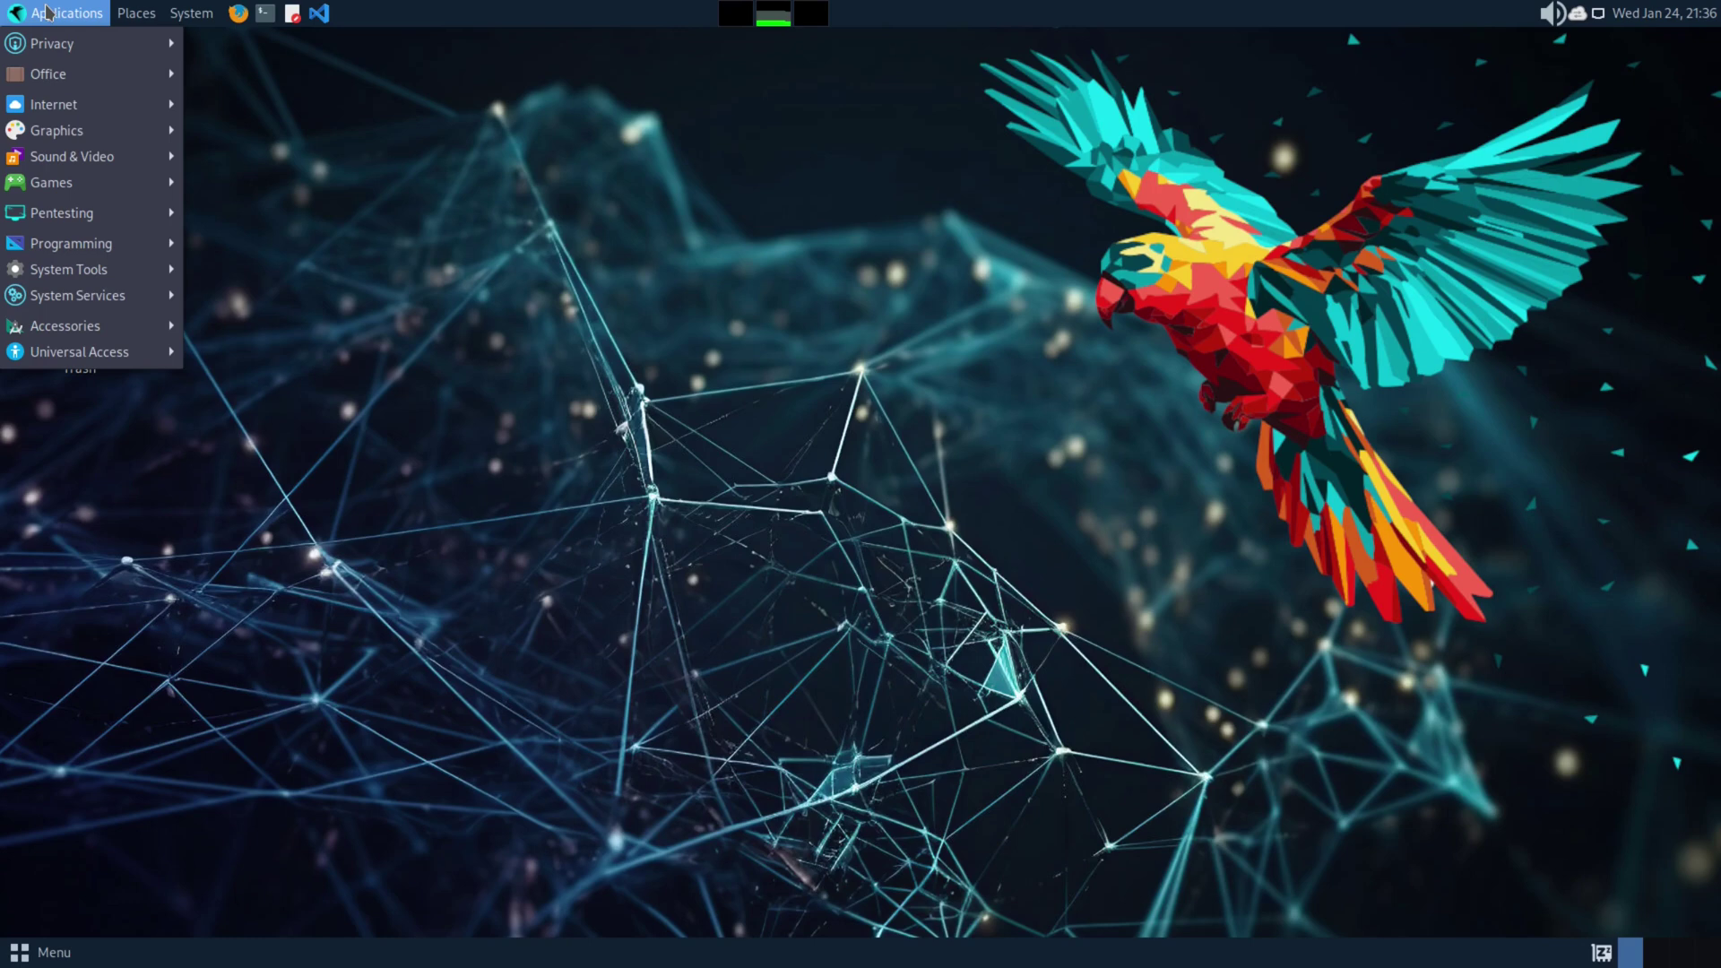
mouse_move(40, 42)
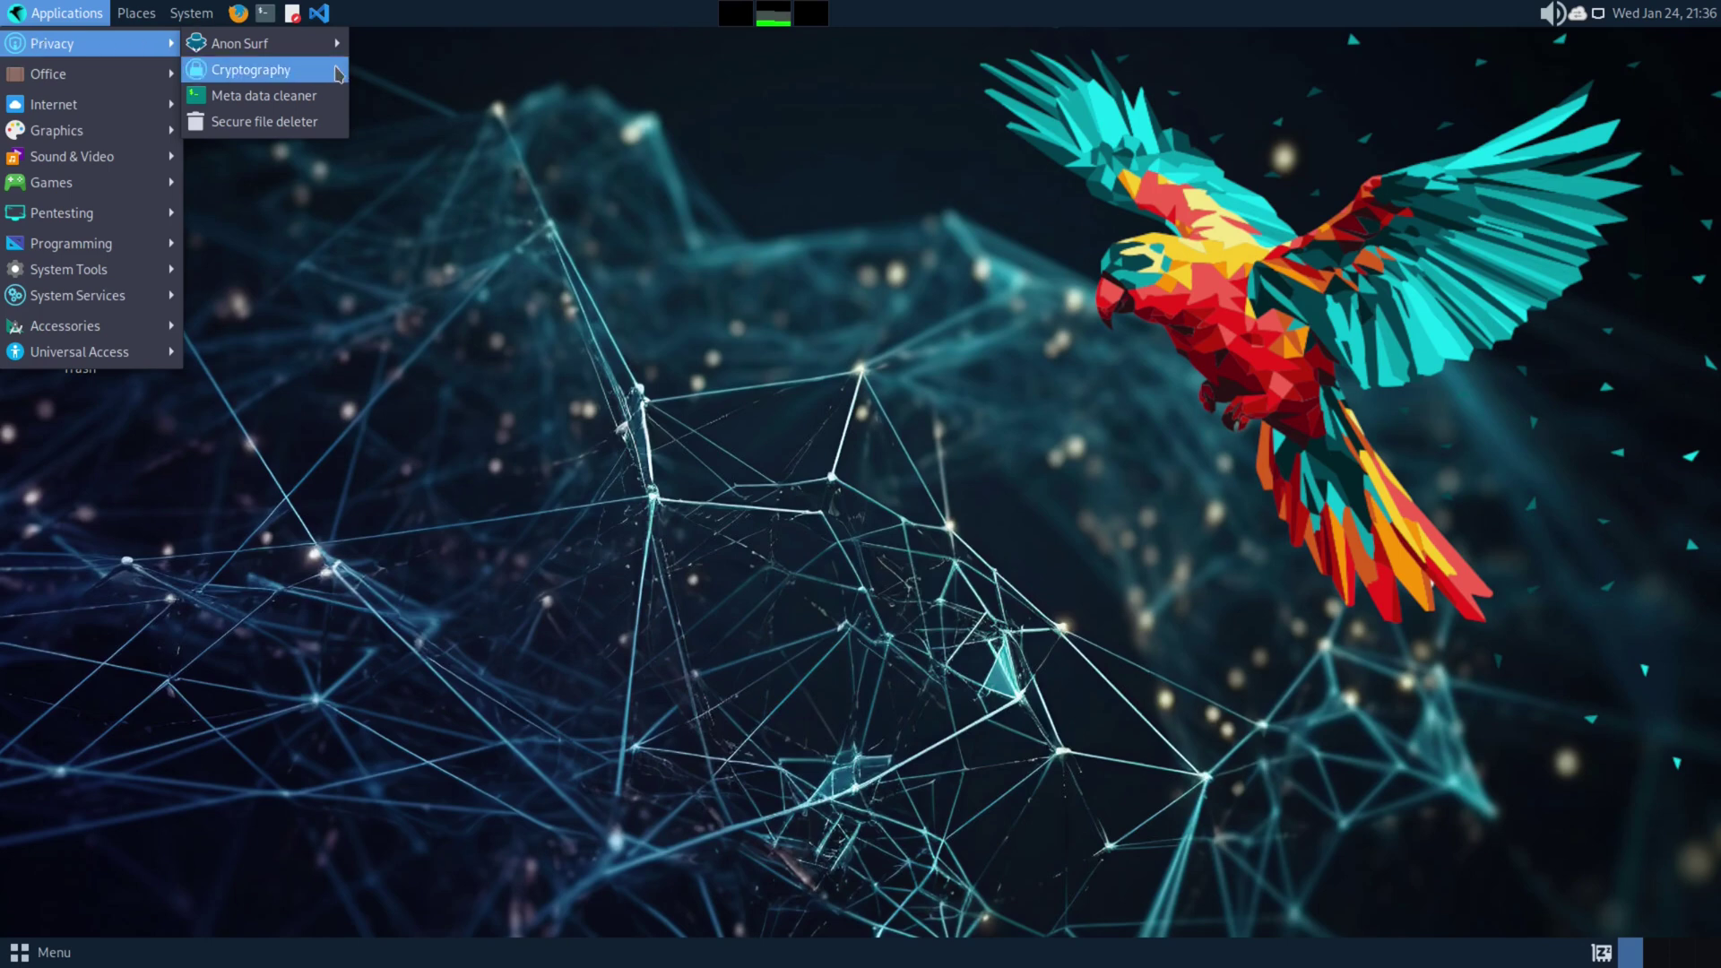
mouse_move(274, 51)
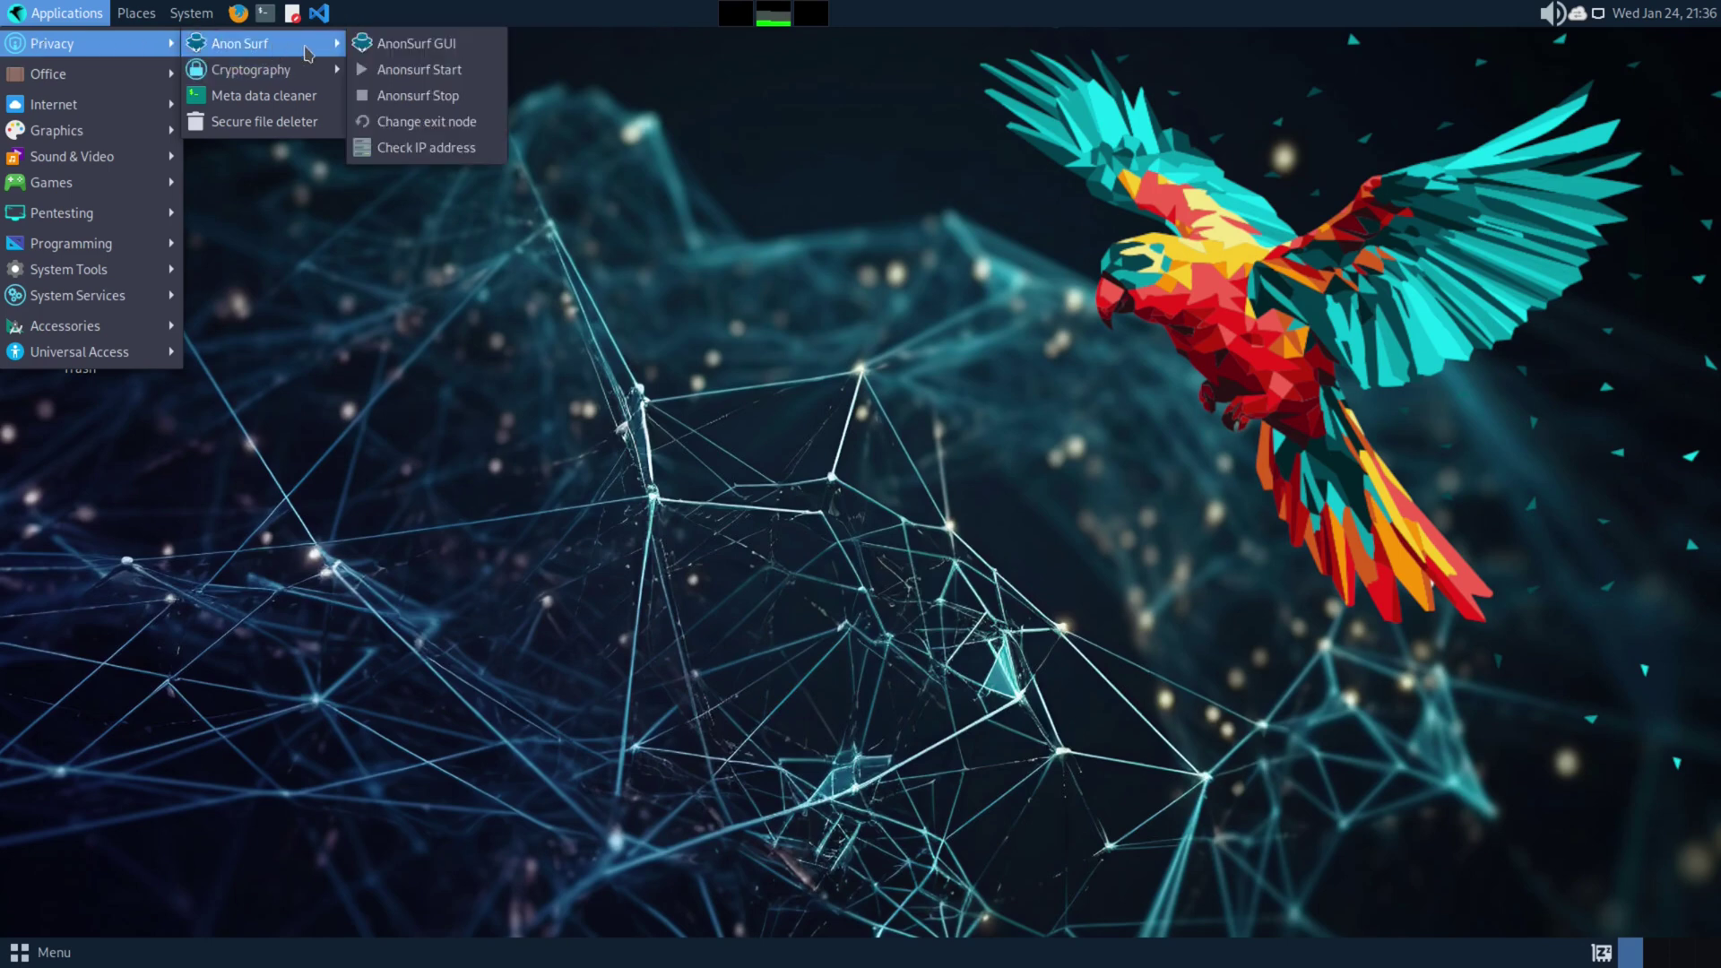
mouse_move(244, 79)
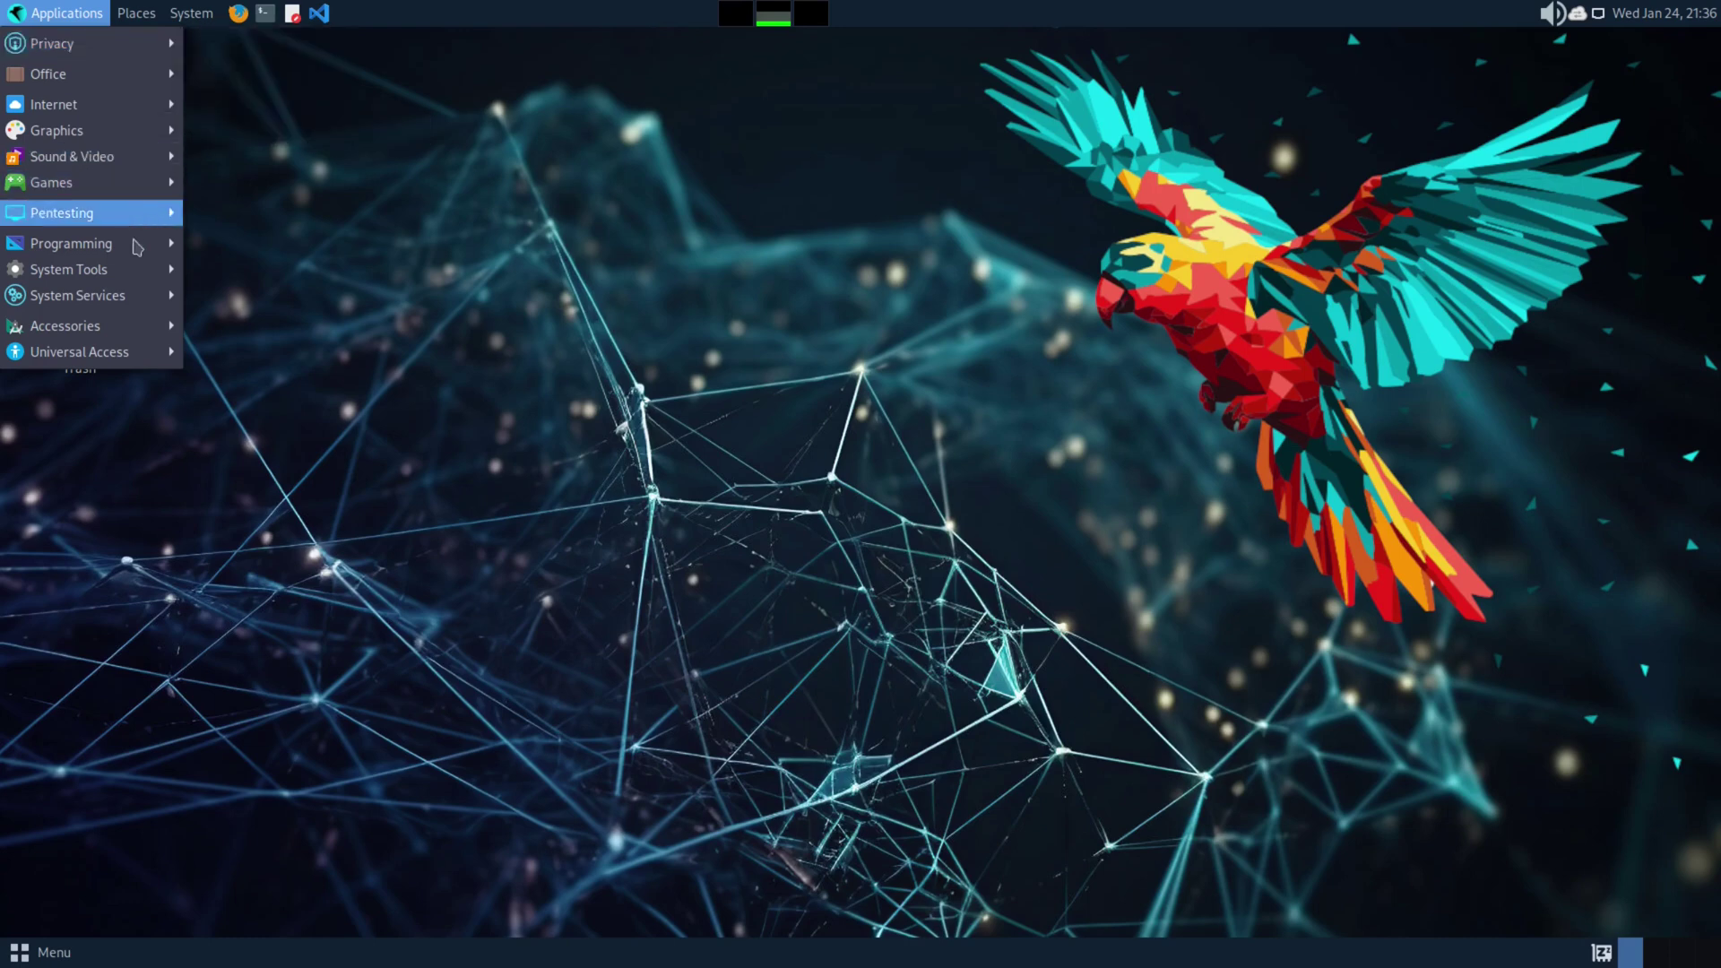
mouse_move(115, 238)
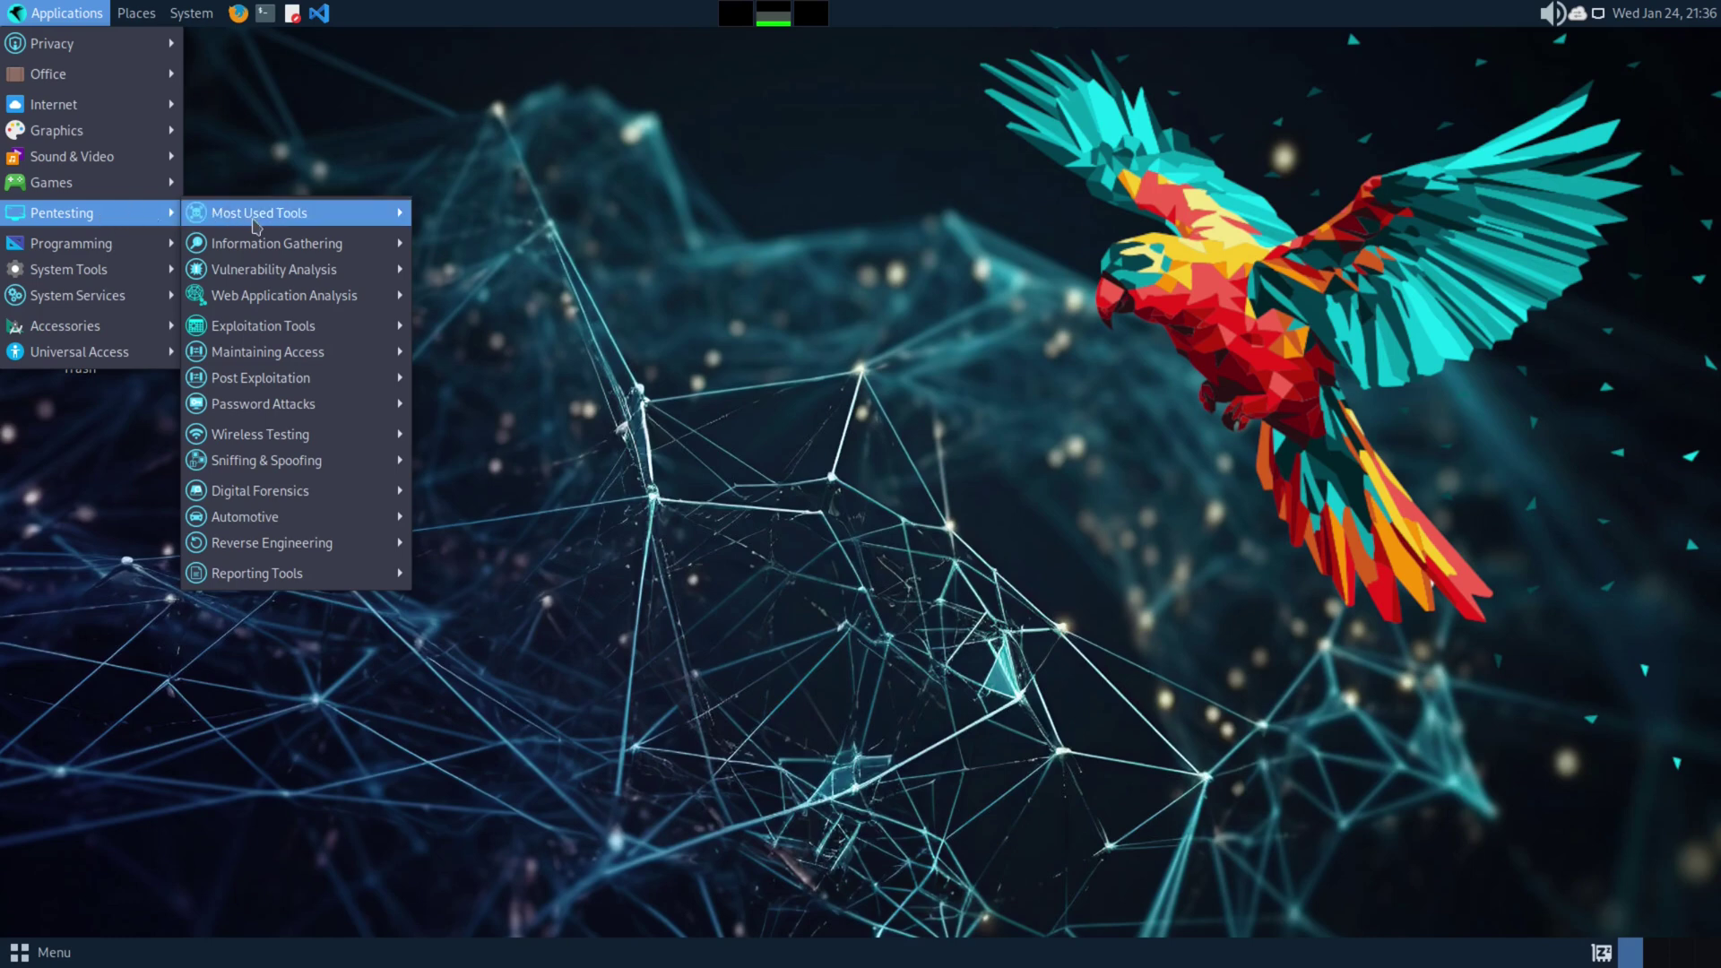
mouse_move(257, 226)
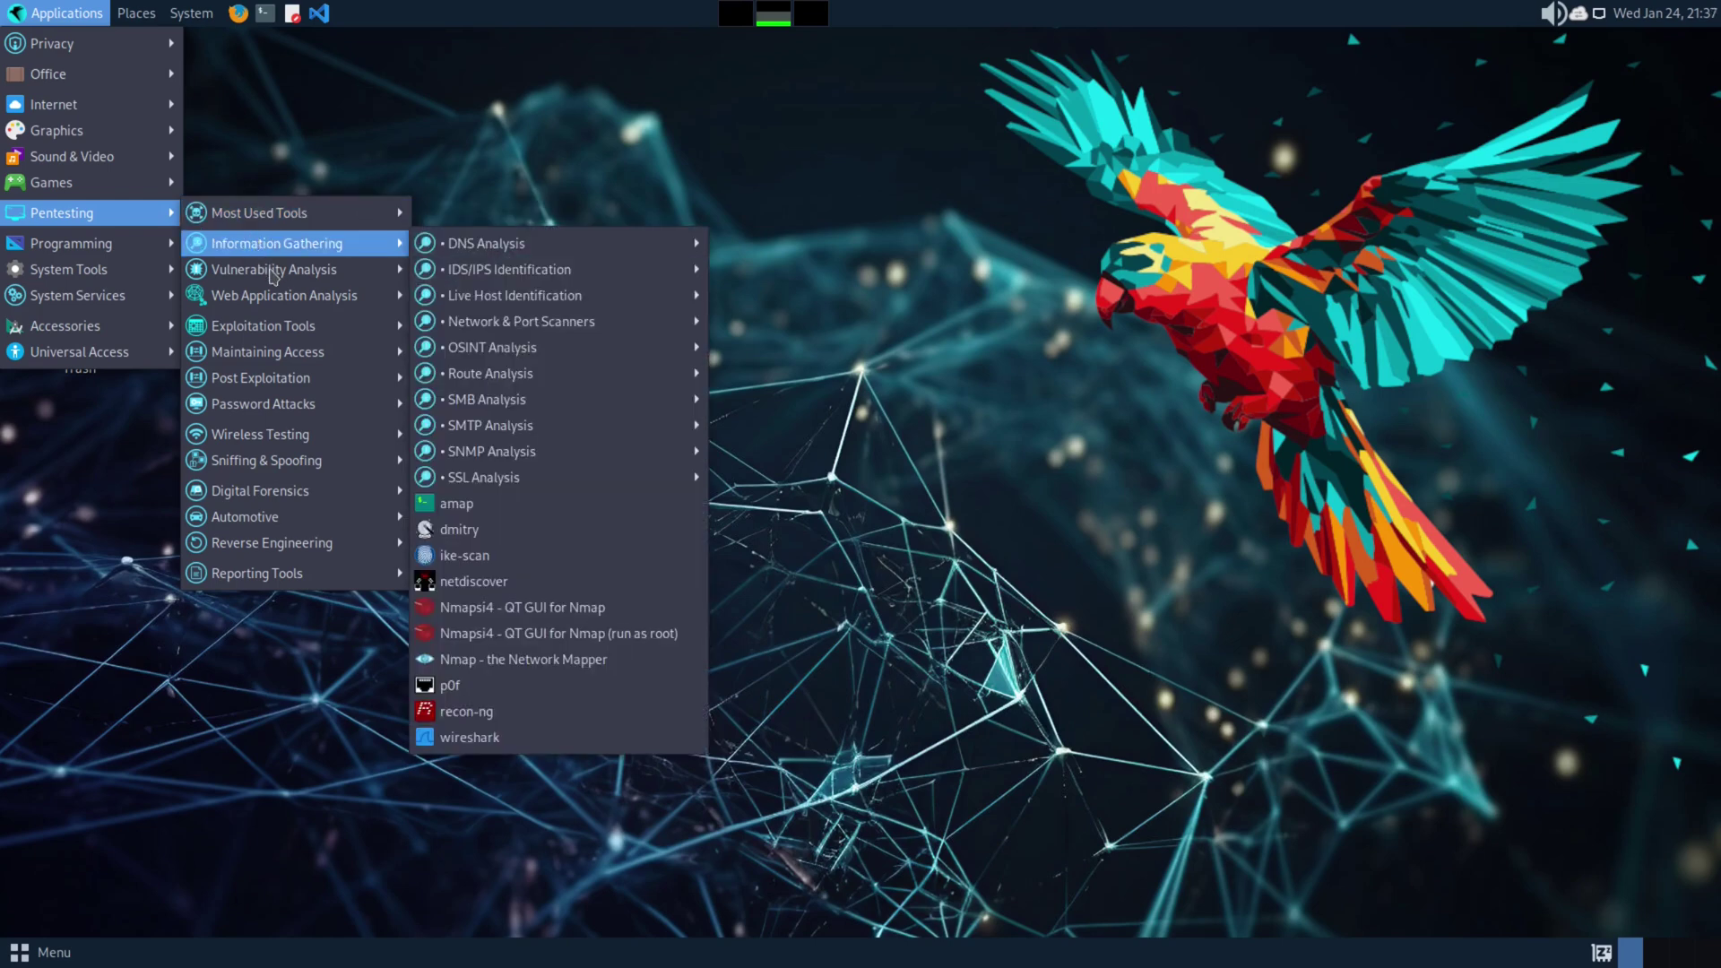
mouse_move(272, 305)
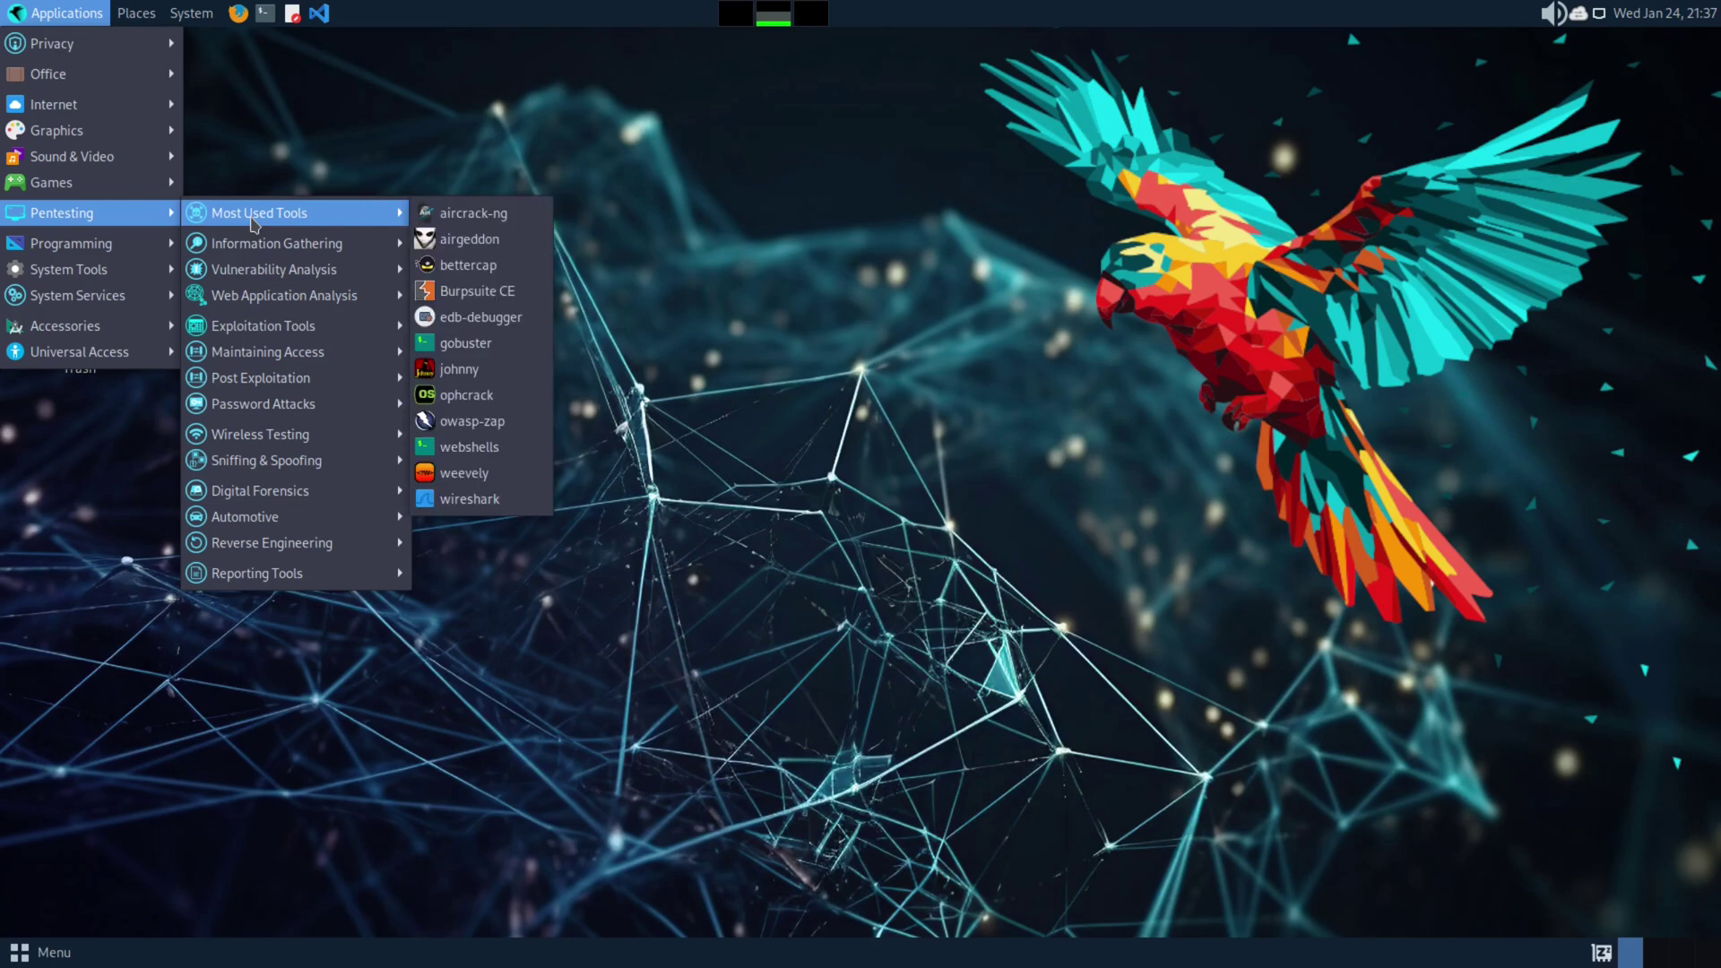
Step: Run aircrack-ng in a centred terminal and submit the sudo password
left_click(470, 215)
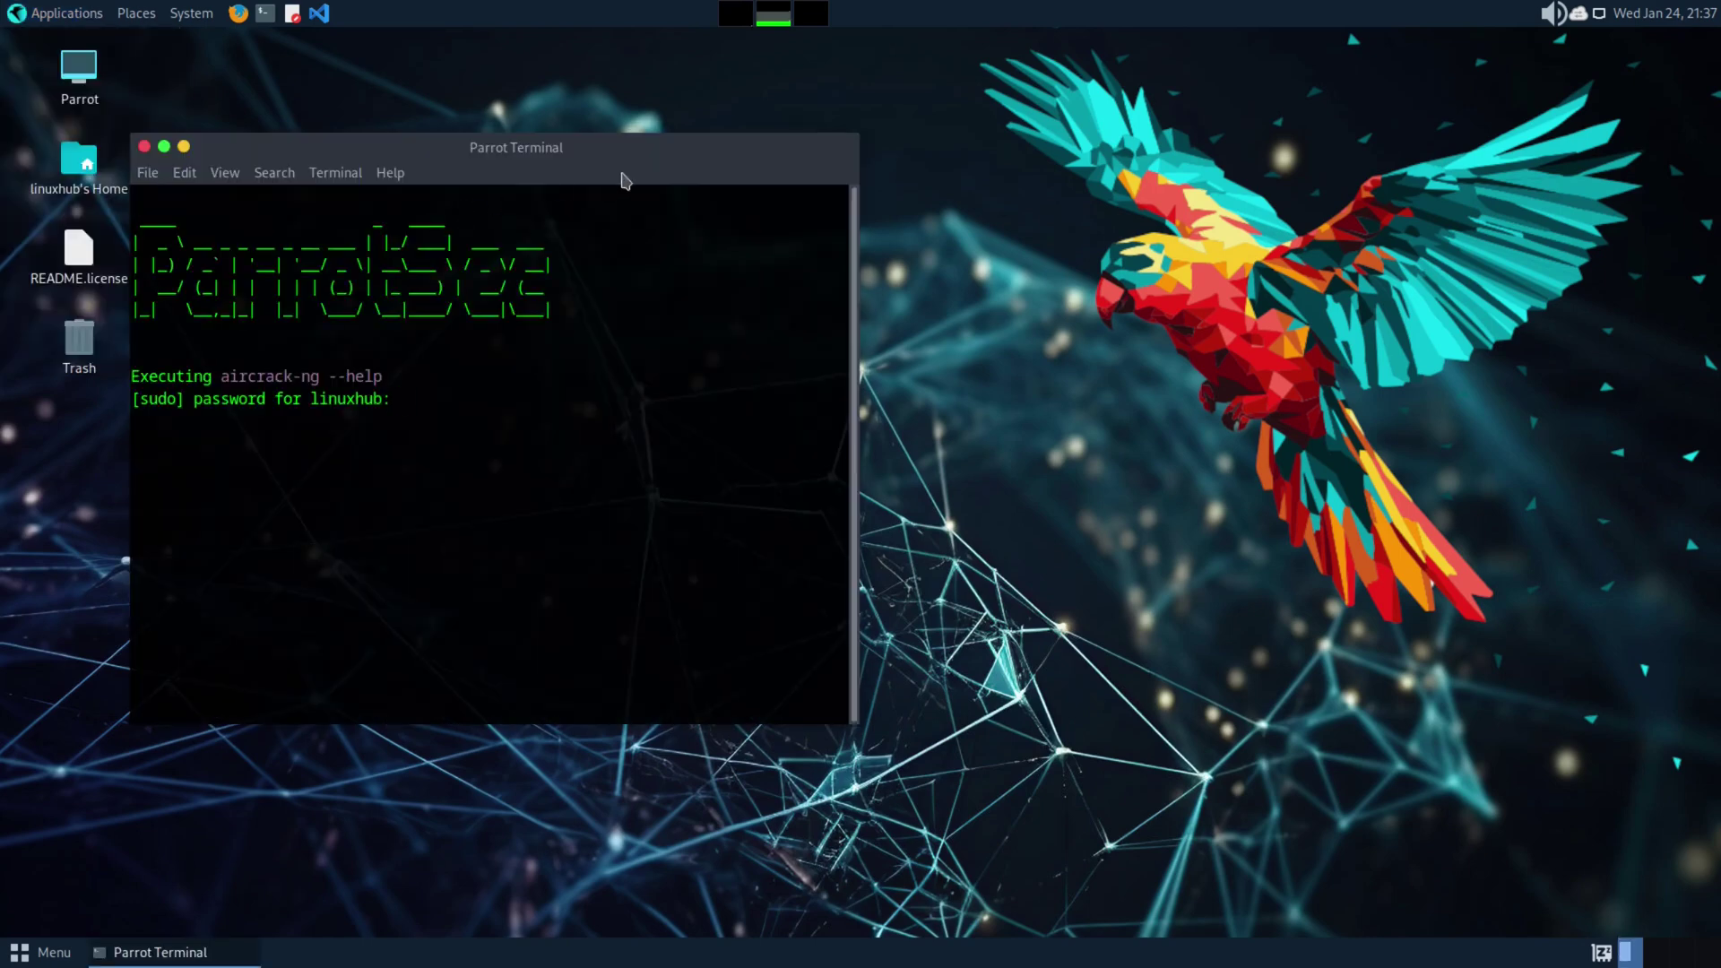
left_click_drag(597, 146, 853, 161)
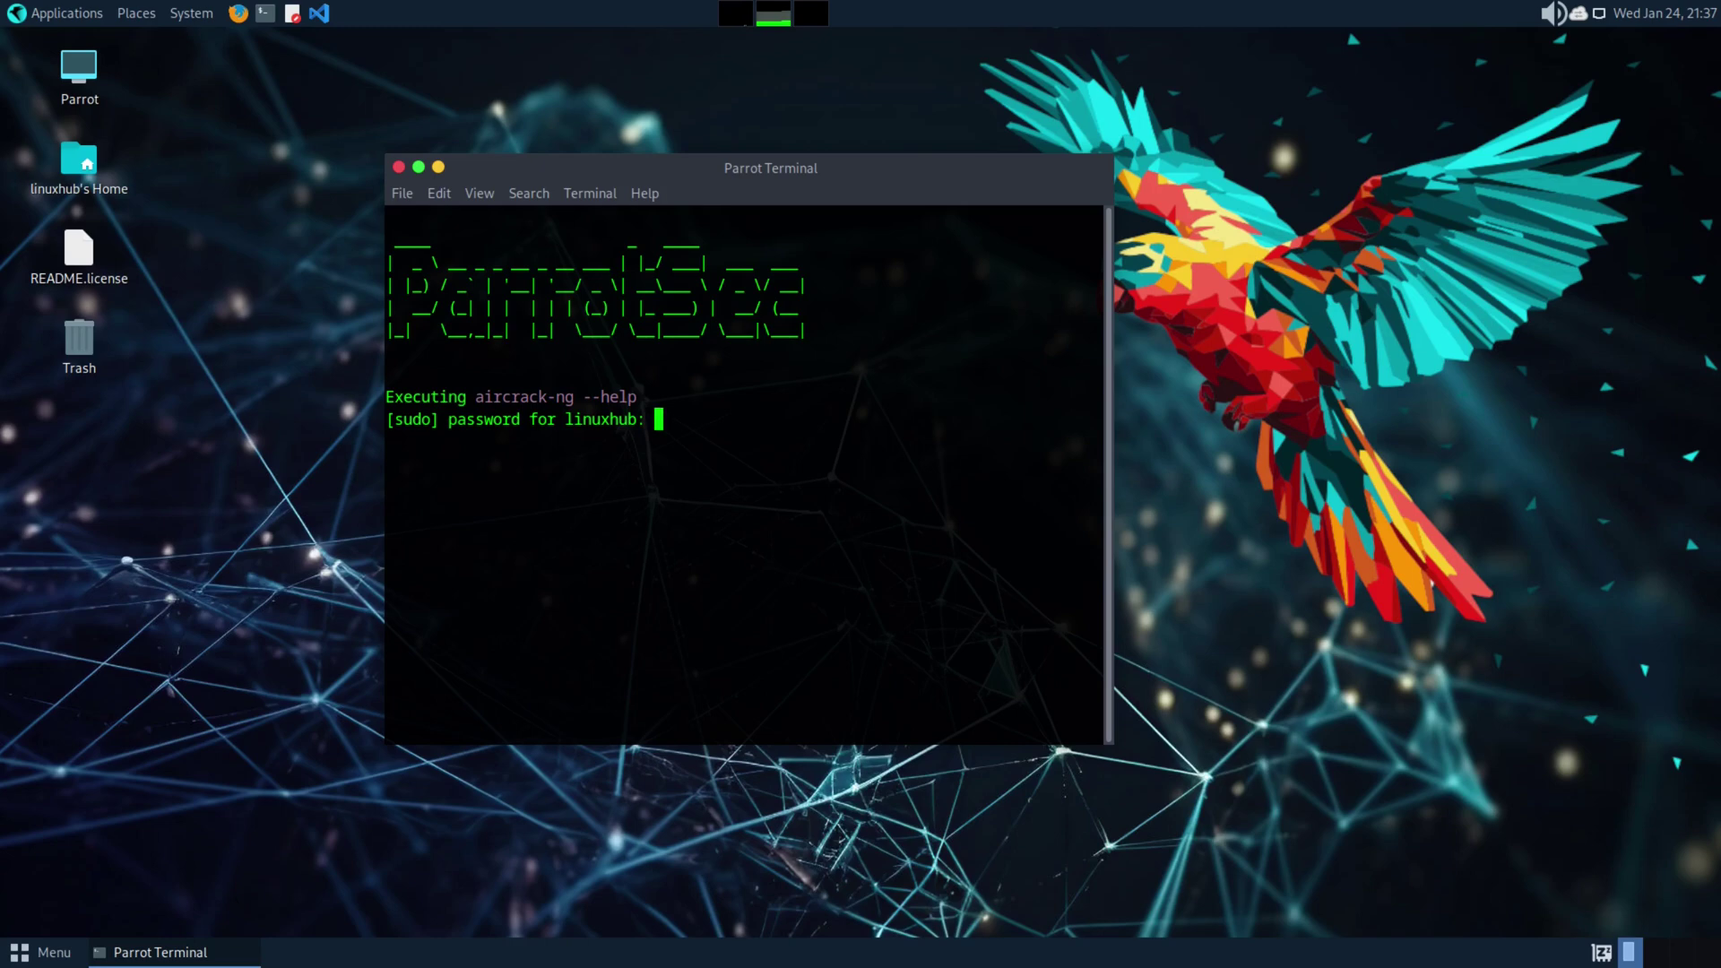
key("Return")
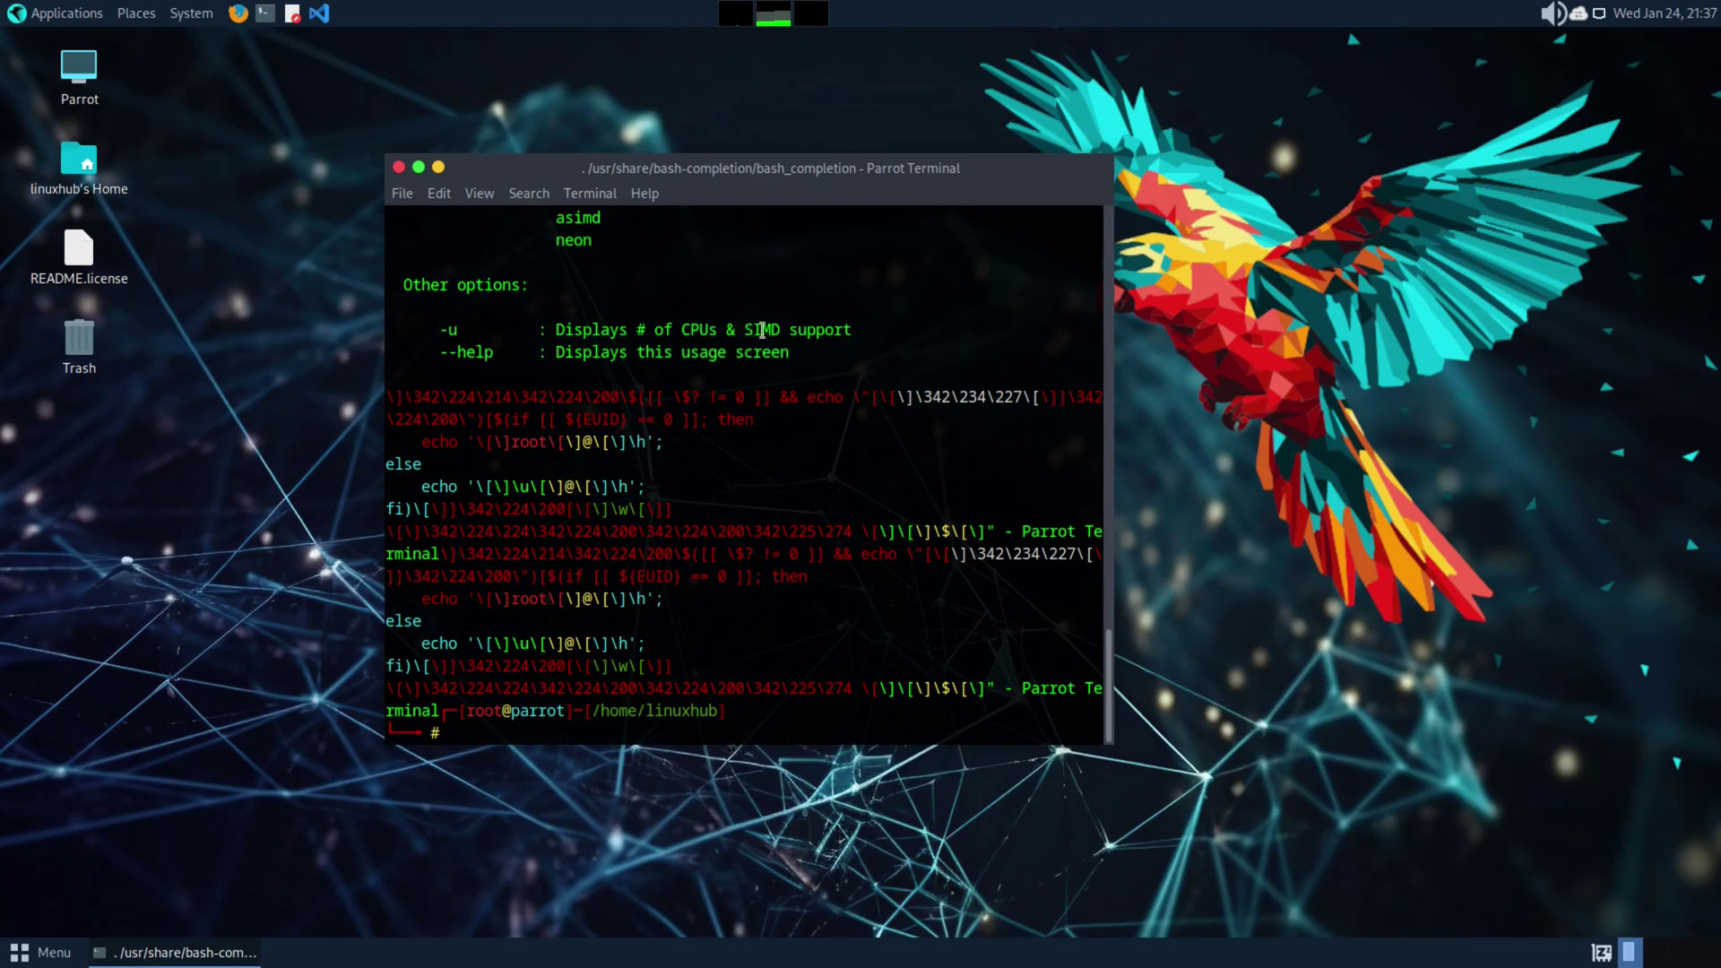
Step: Scroll through the aircrack-ng help, close the terminal, and reopen the Applications categories
scroll(856, 479, "up", 6)
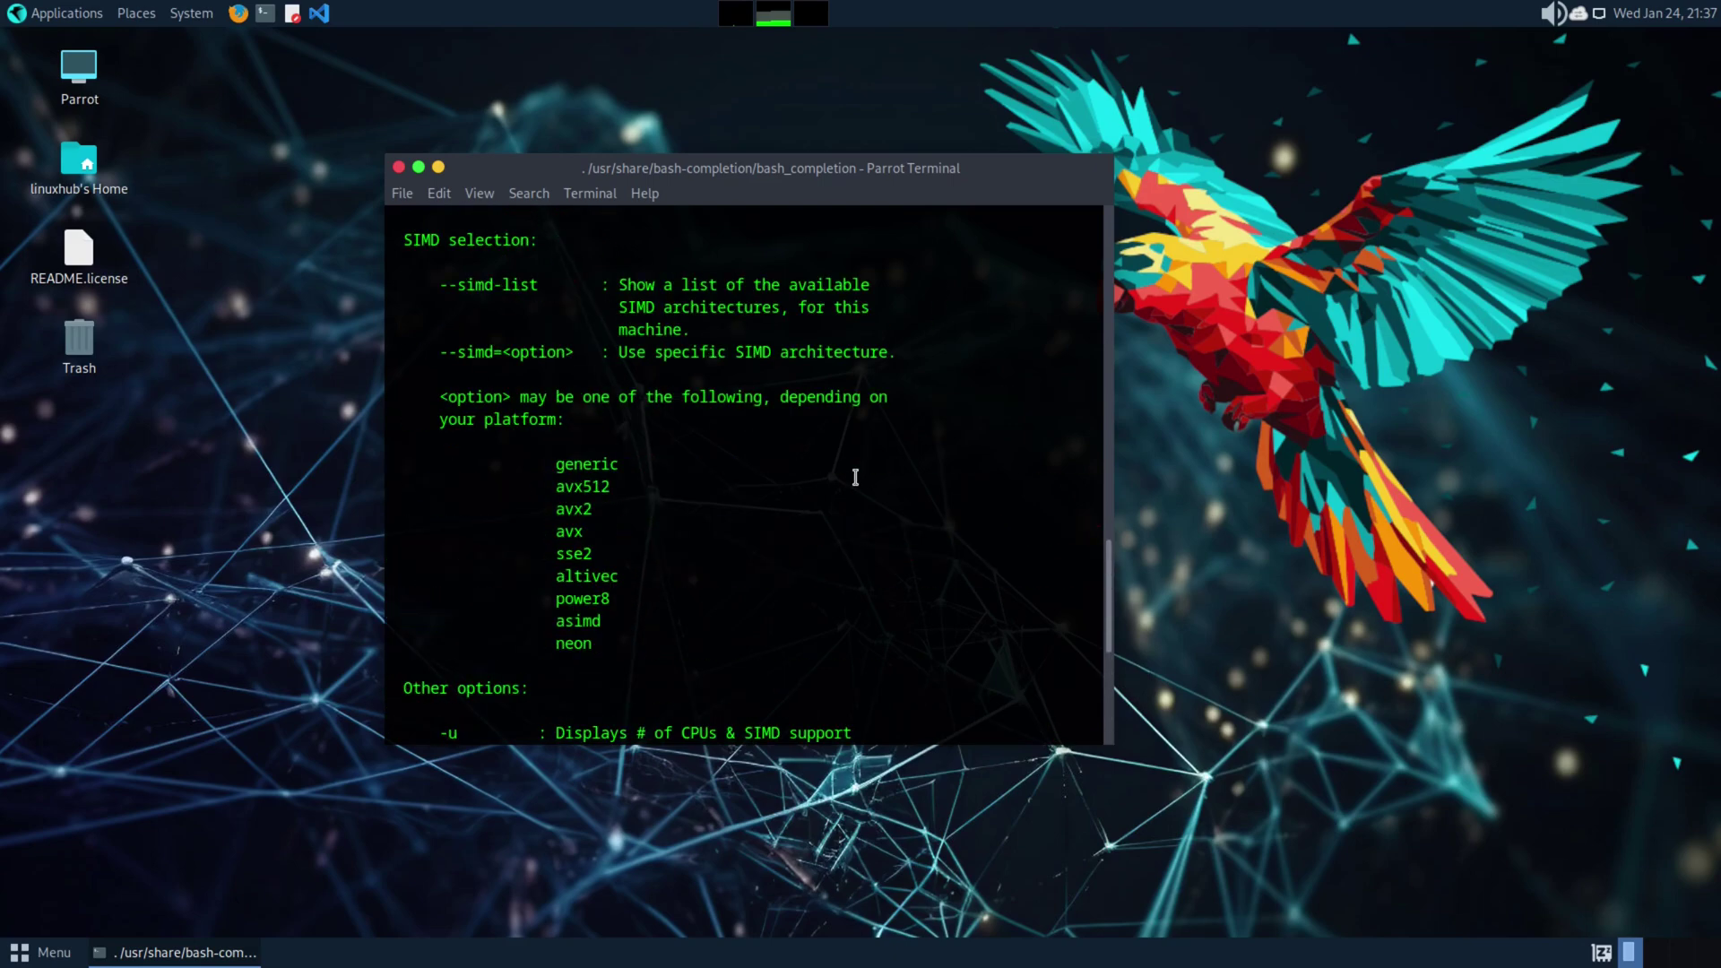
scroll(816, 392, "up", 10)
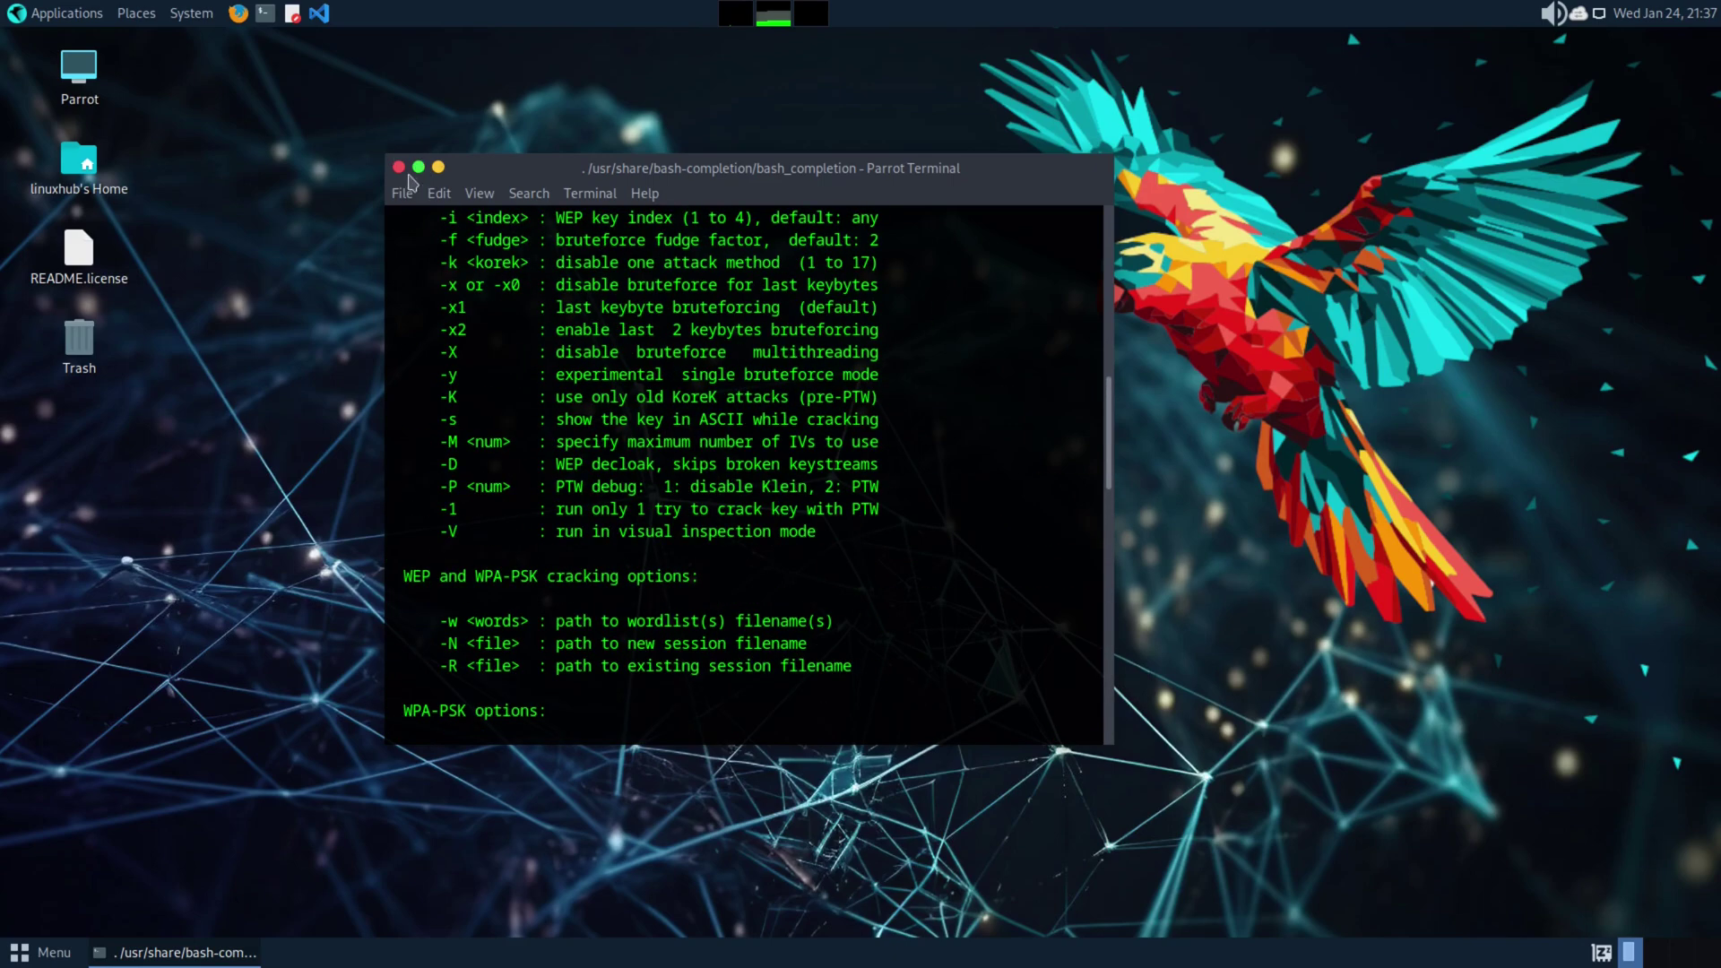
left_click(399, 167)
left_click(23, 13)
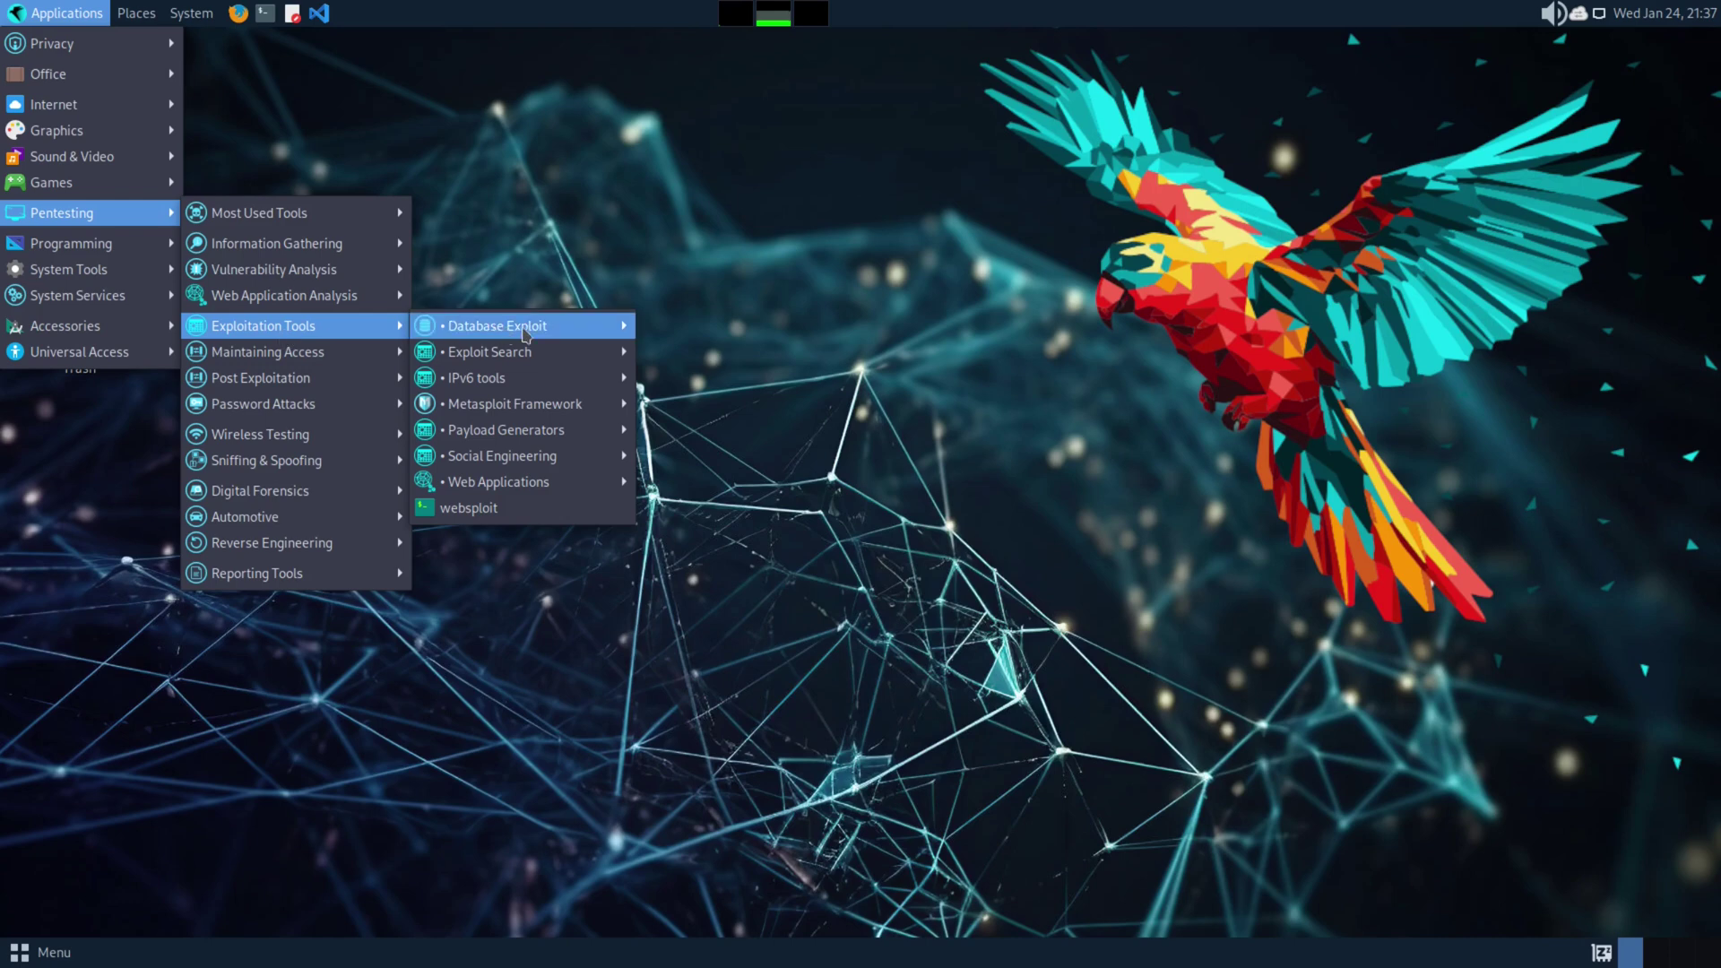
Step: Run mdb-export from Pentesting > Exploitation Tools > Database Exploit, then close its Parrot Terminal
mouse_move(576, 335)
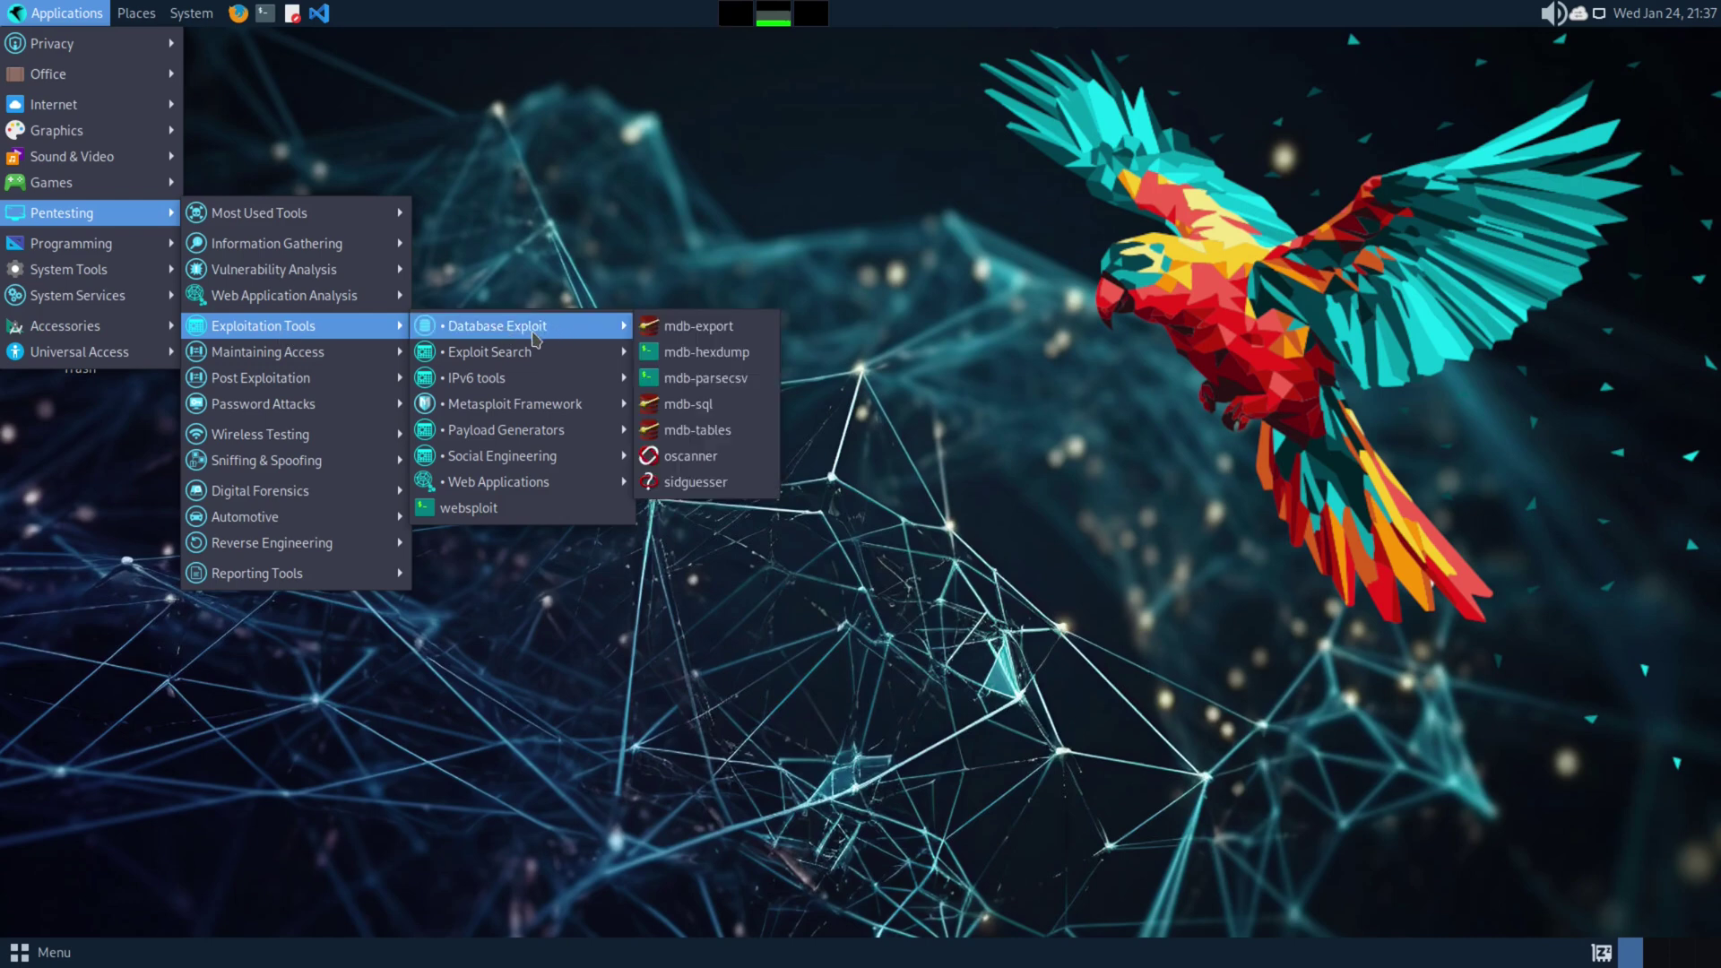
left_click(690, 326)
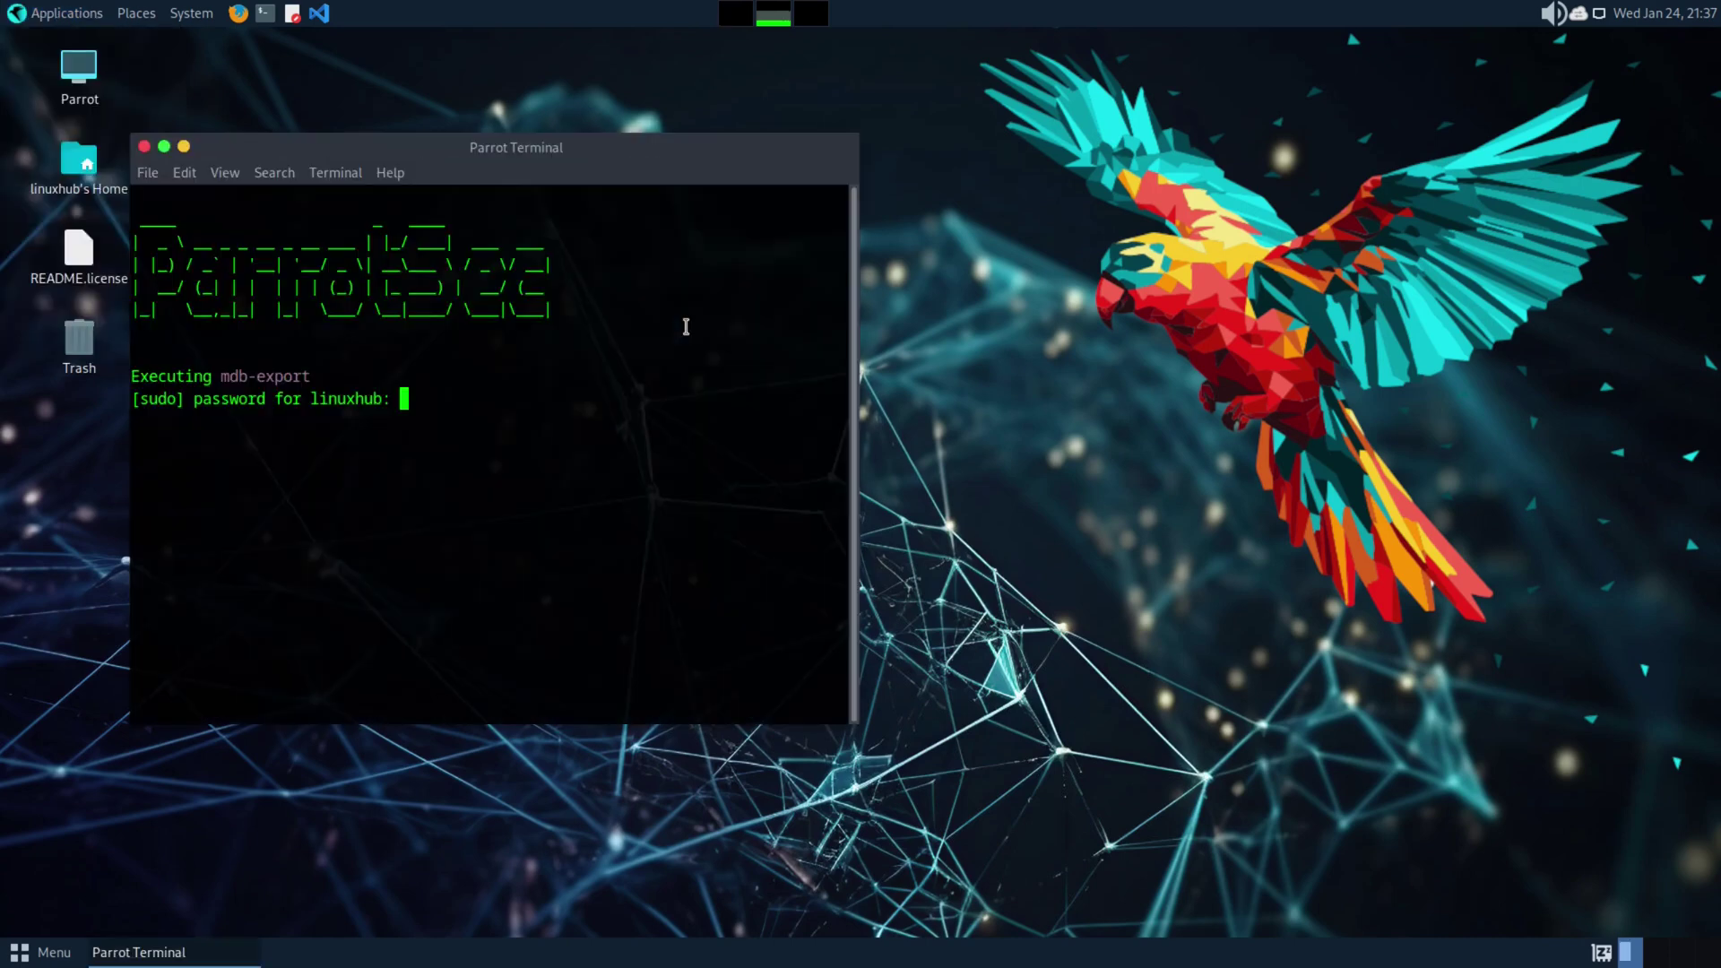
left_click_drag(643, 153, 893, 202)
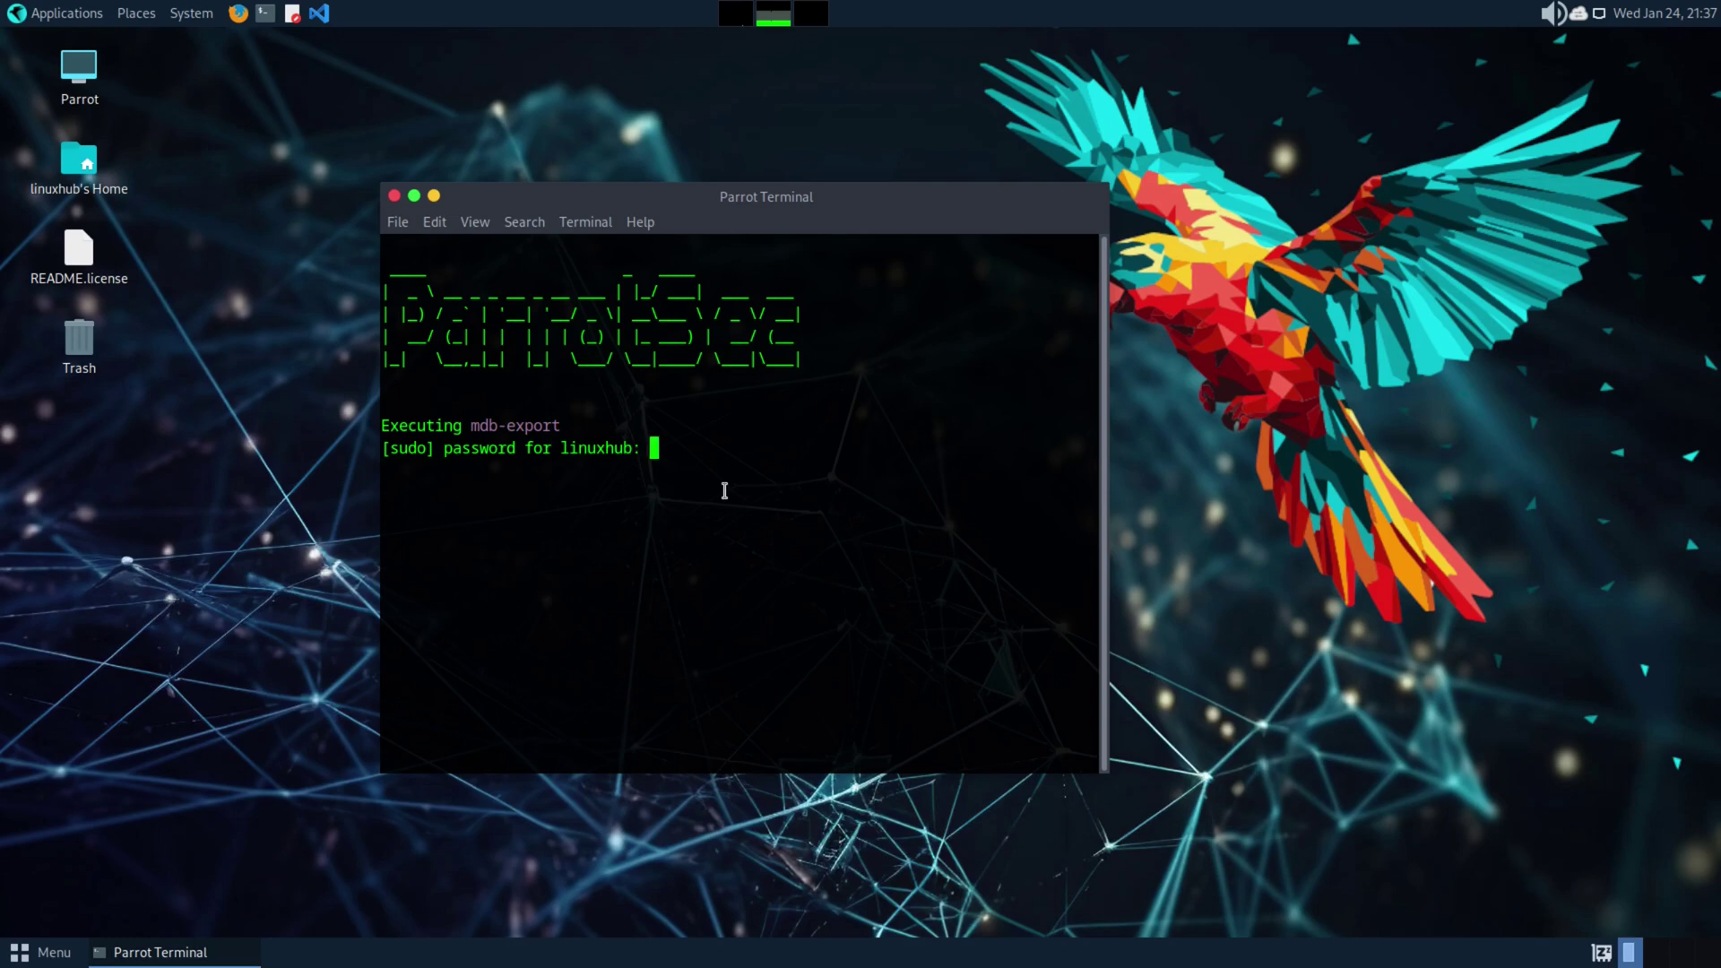
left_click(395, 197)
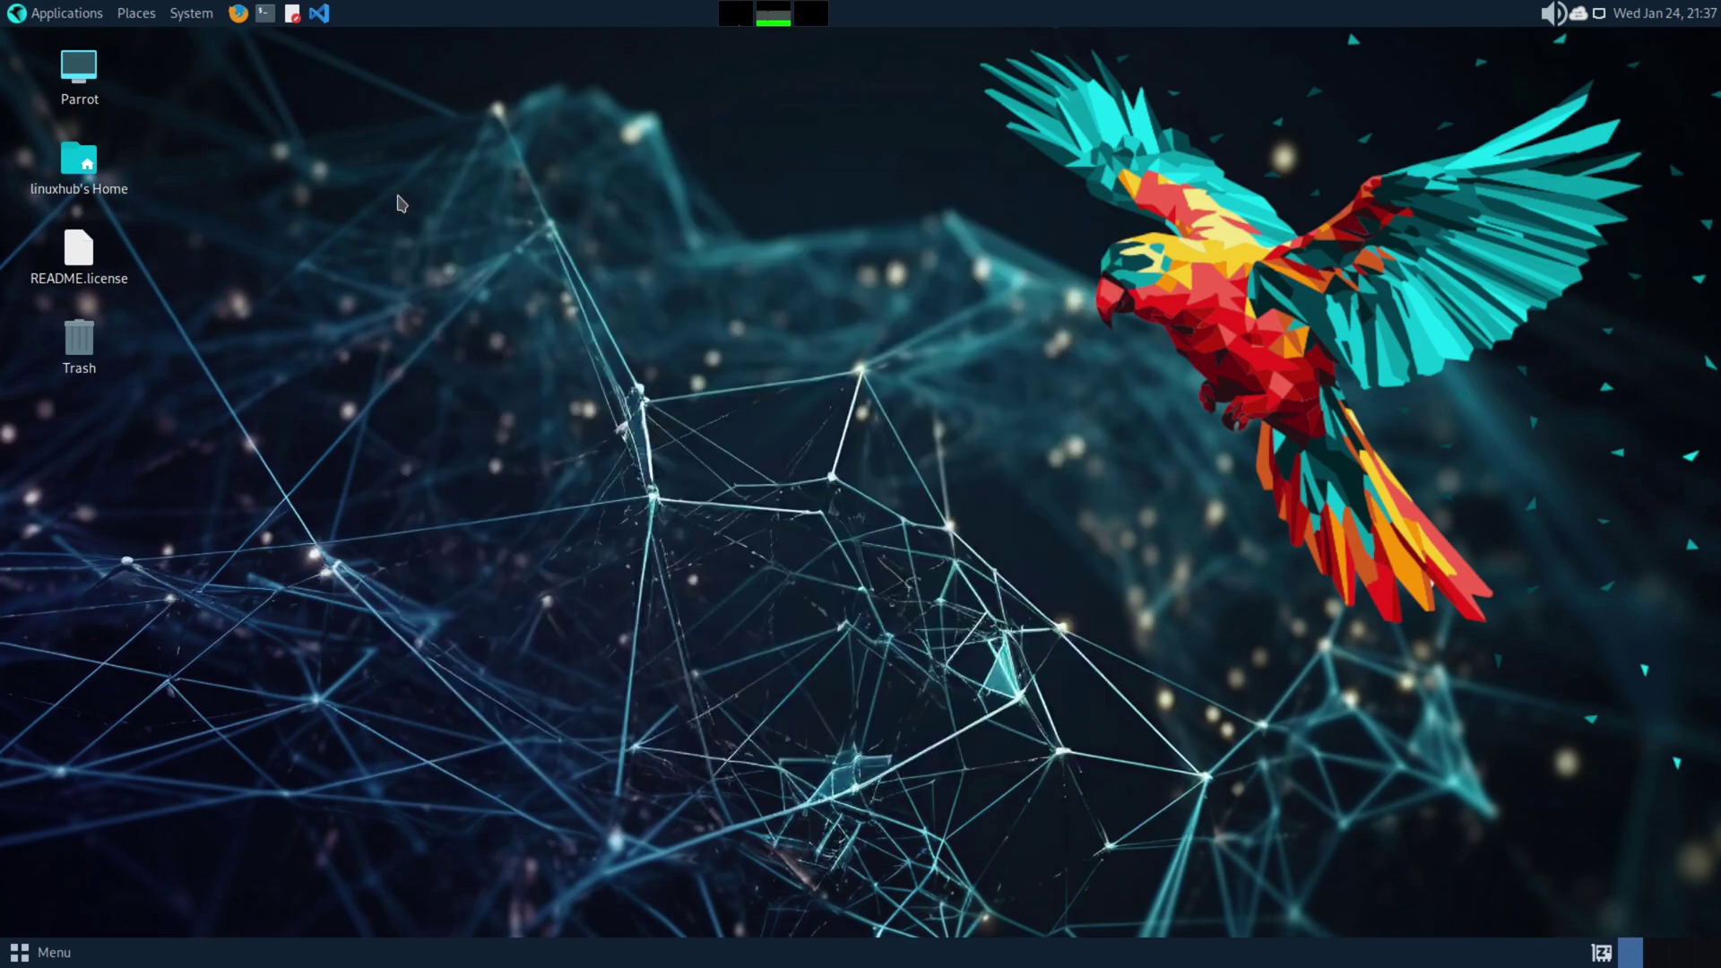
Step: Open the Applications menu to Pentesting > Wireless Testing, showing aircrack-ng, fern wifi cracker, reaver and wifite
left_click(53, 12)
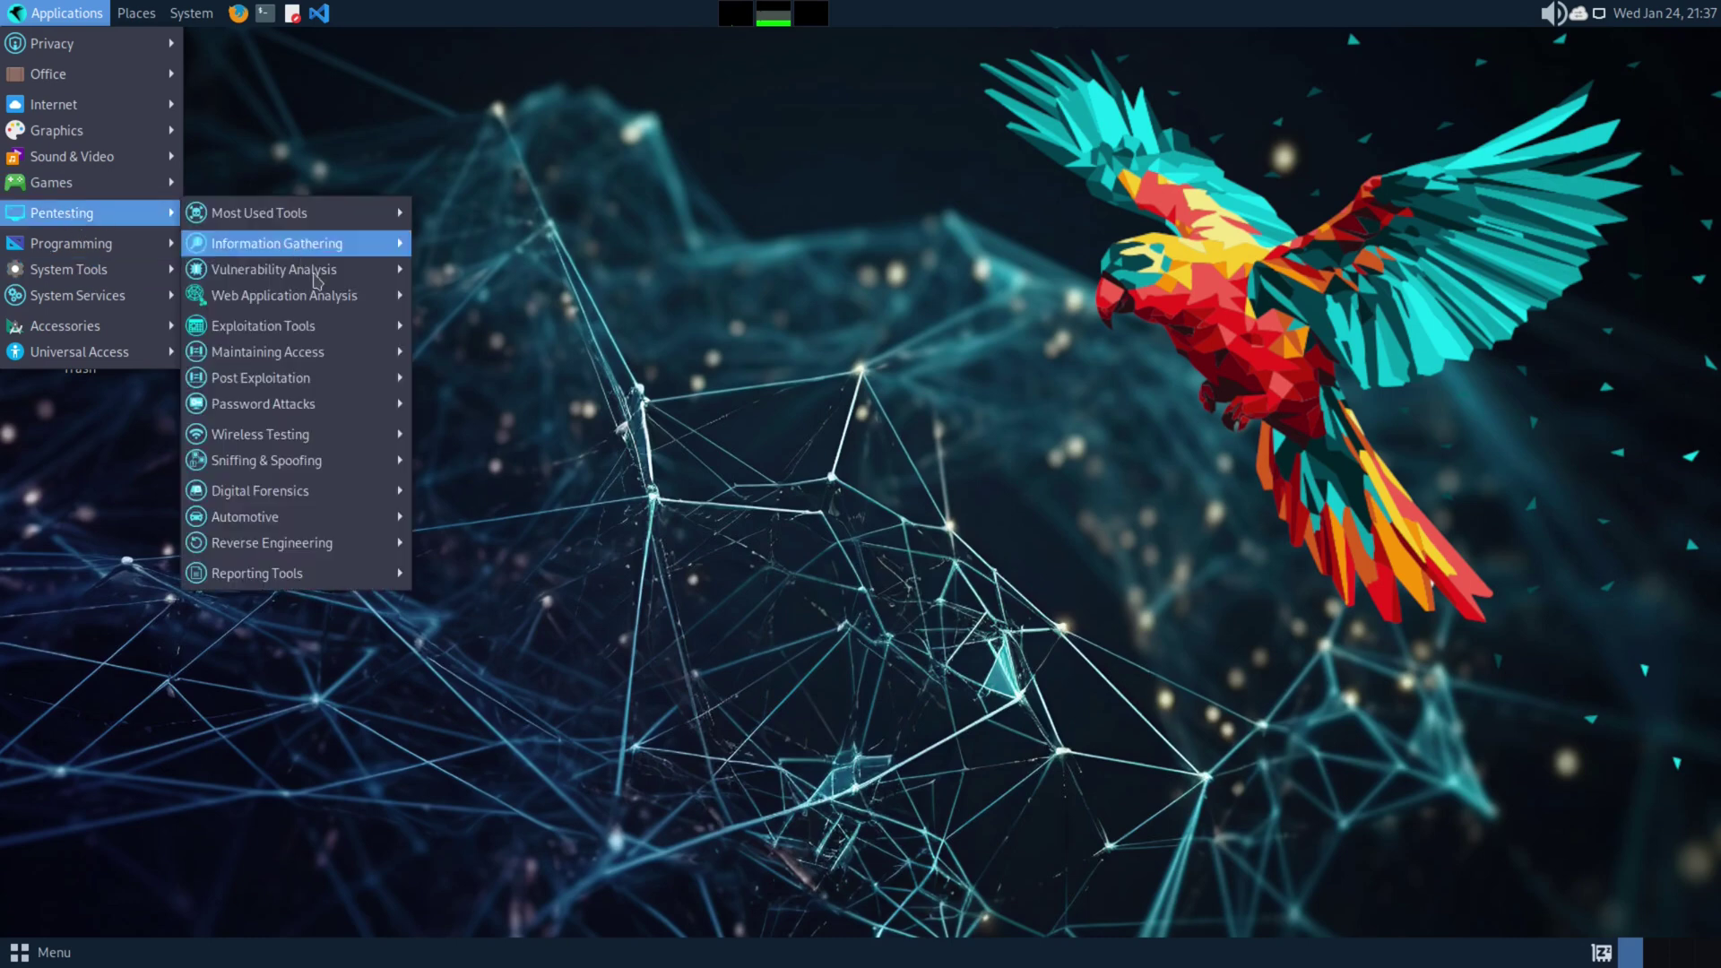
mouse_move(307, 441)
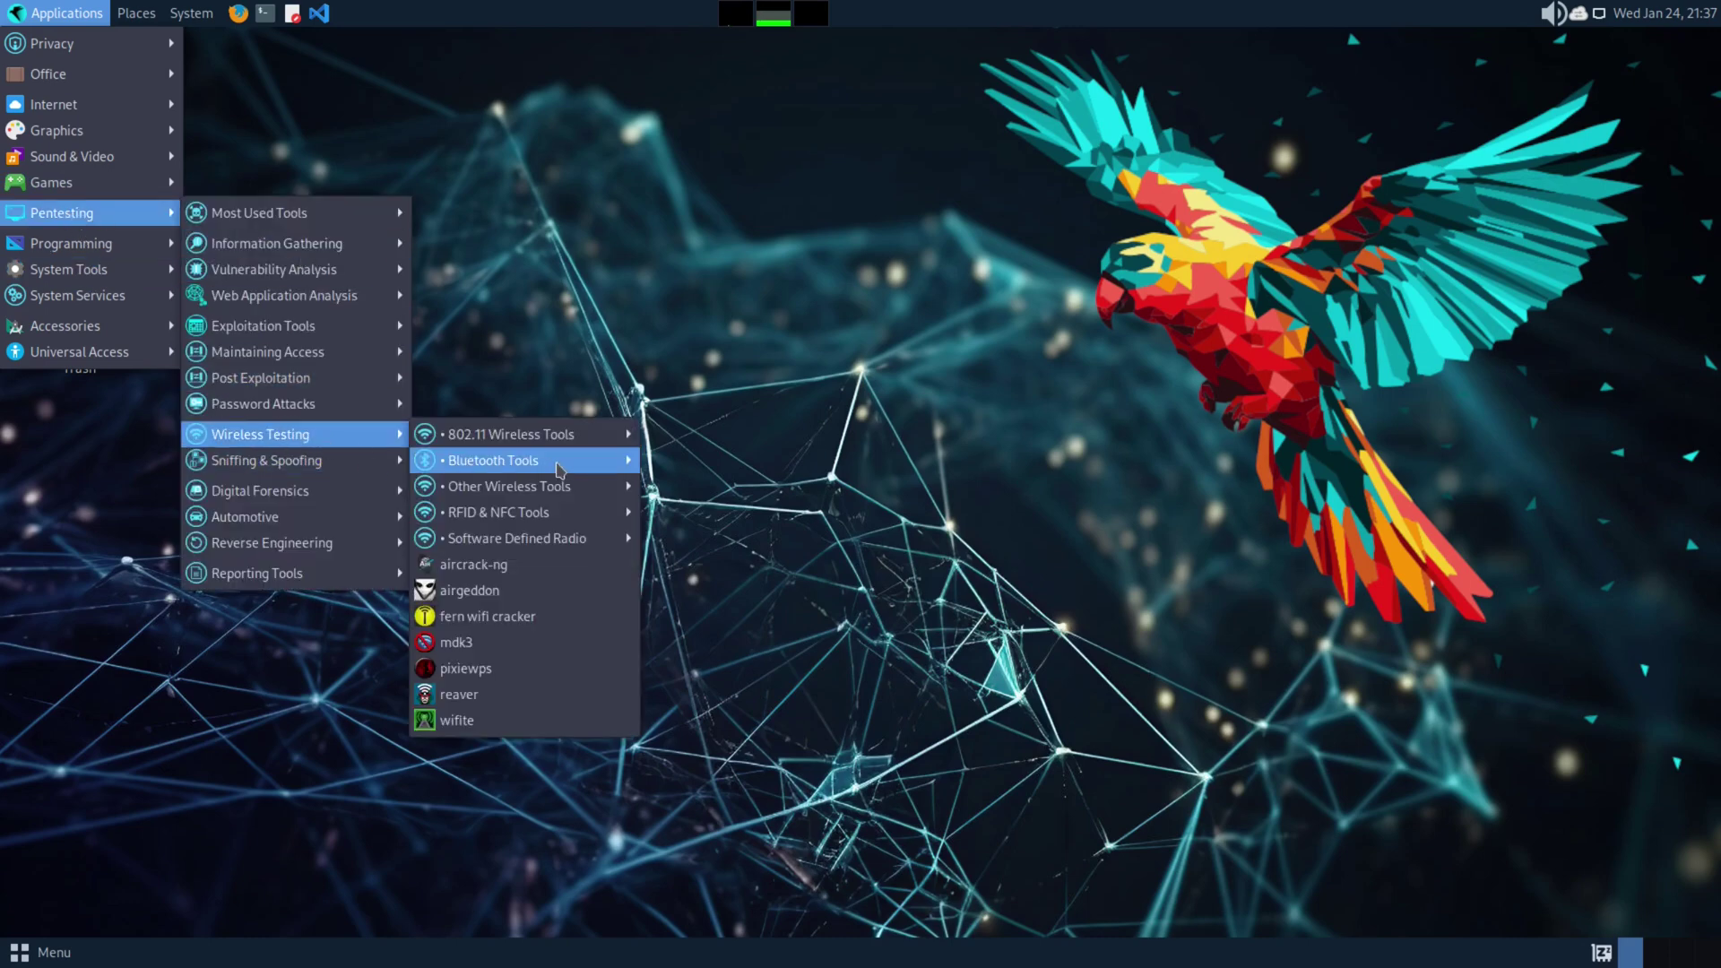
mouse_move(570, 470)
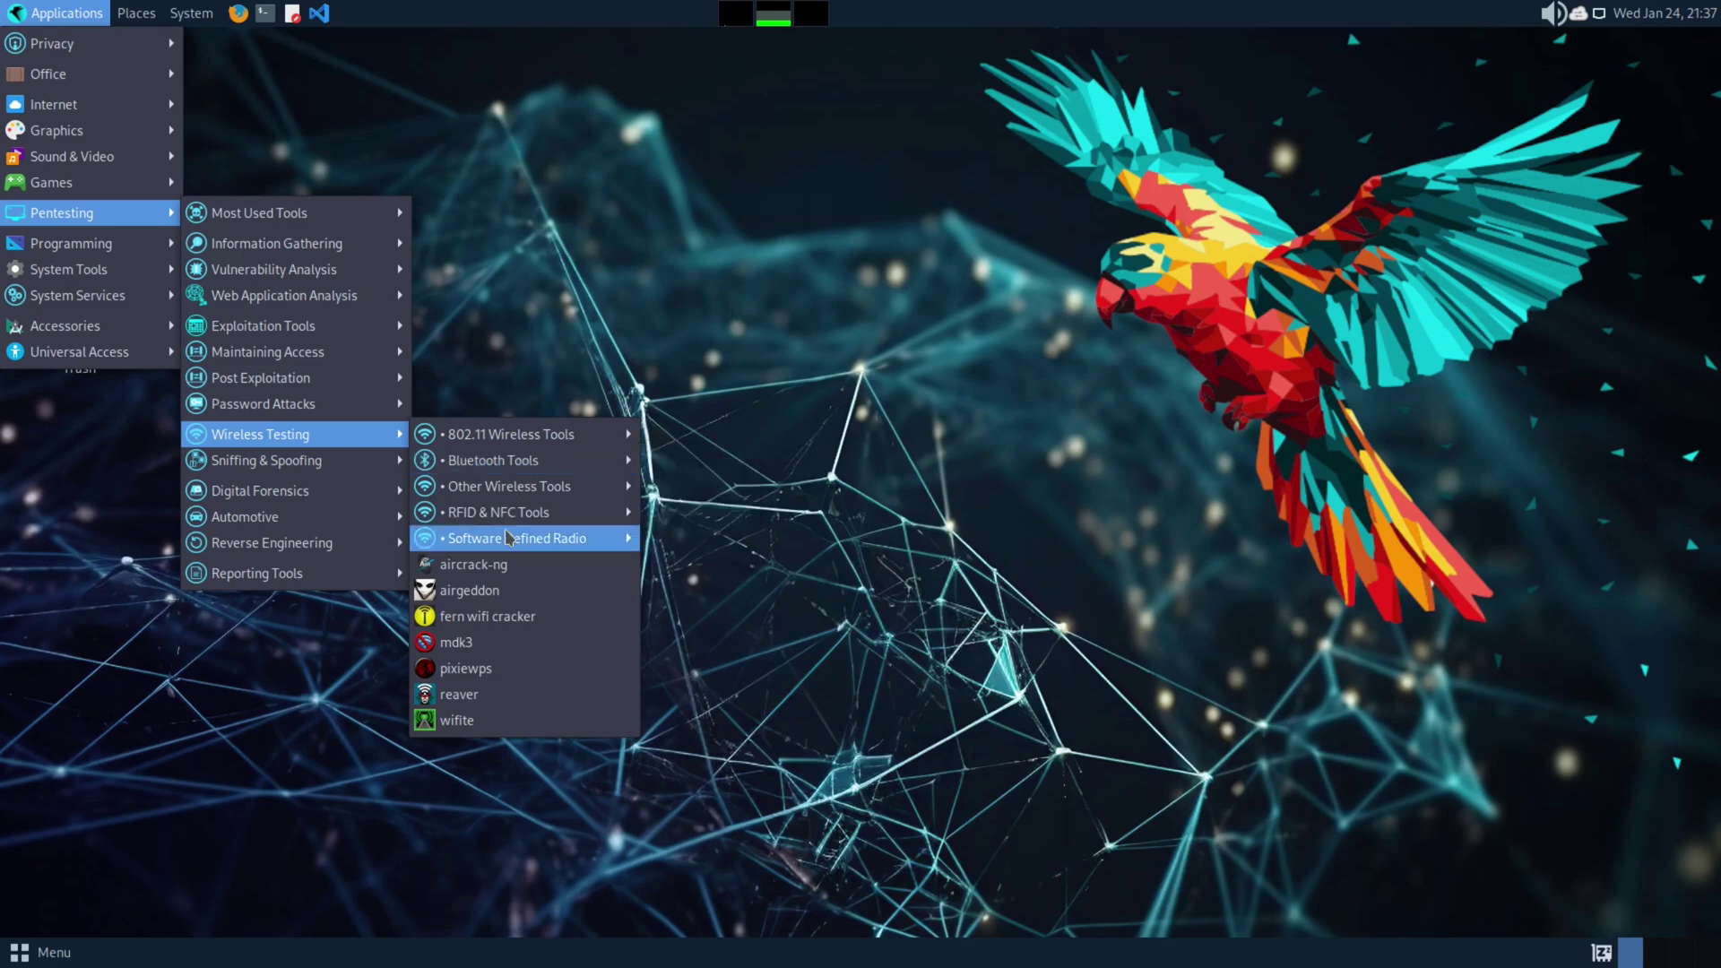